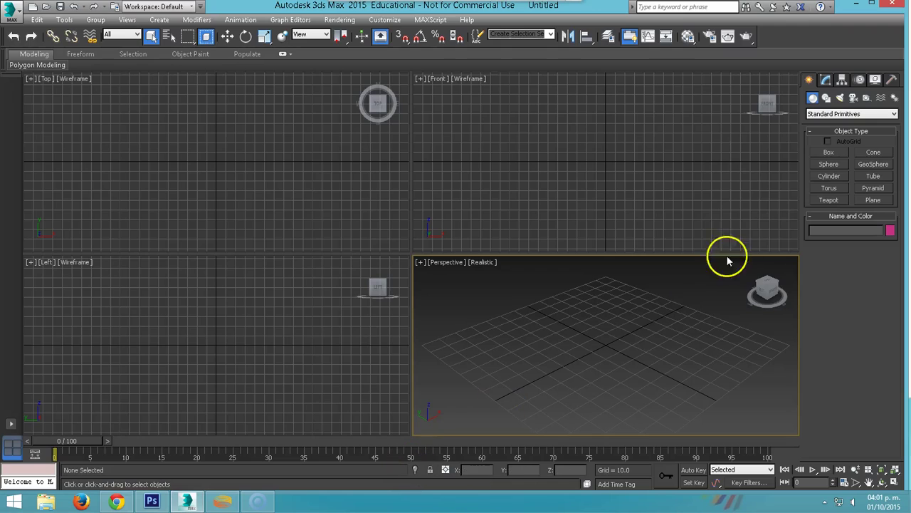
Step: Create a 10 × 10 × 10 box named Box001 at the origin using Keyboard Entry
click(838, 154)
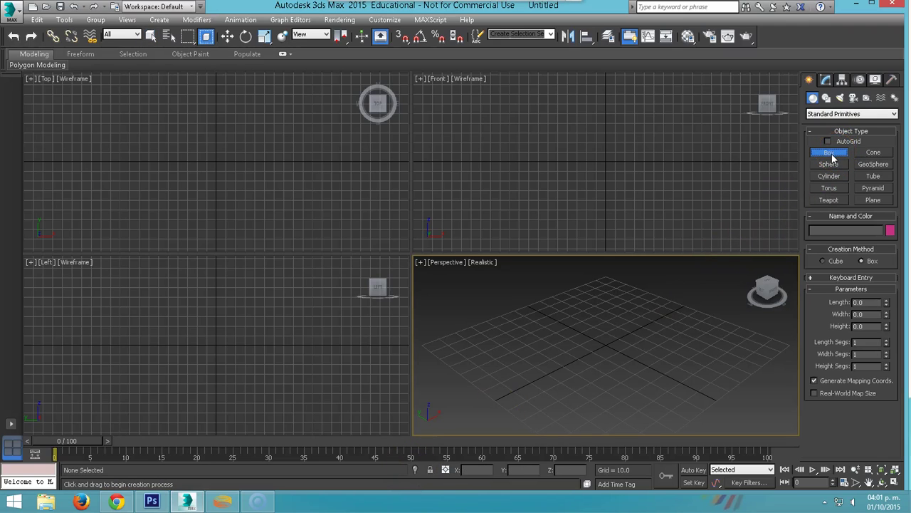
click(840, 278)
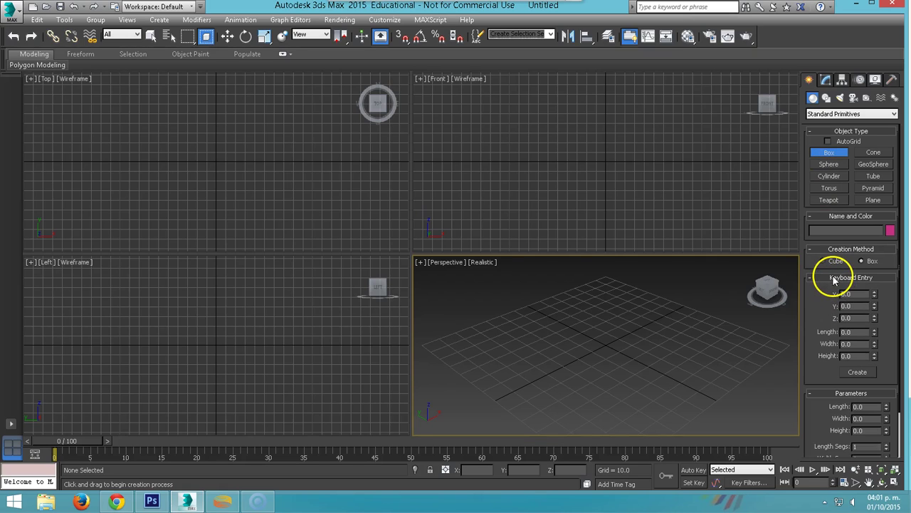
click(852, 332)
drag(855, 332, 823, 335)
text(10)
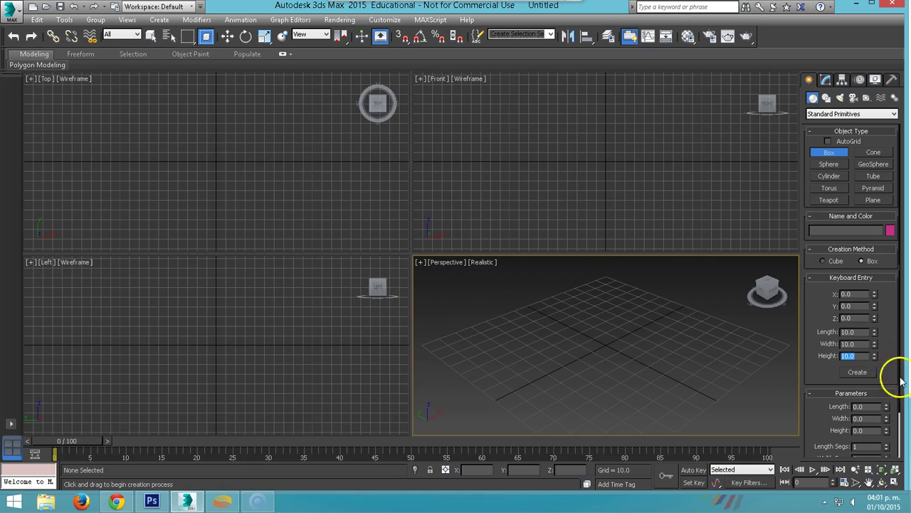
click(858, 372)
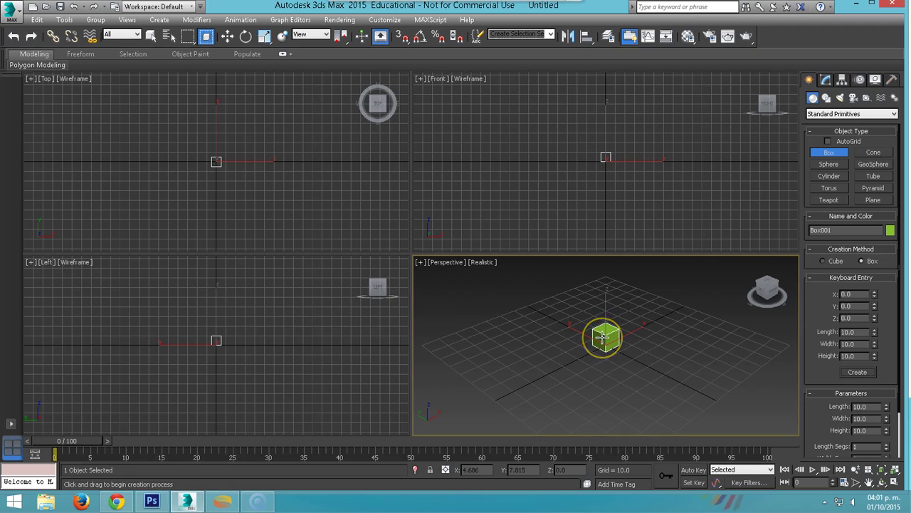
scroll(603, 339, up, 3)
scroll(605, 342, up, 3)
scroll(605, 342, down, 3)
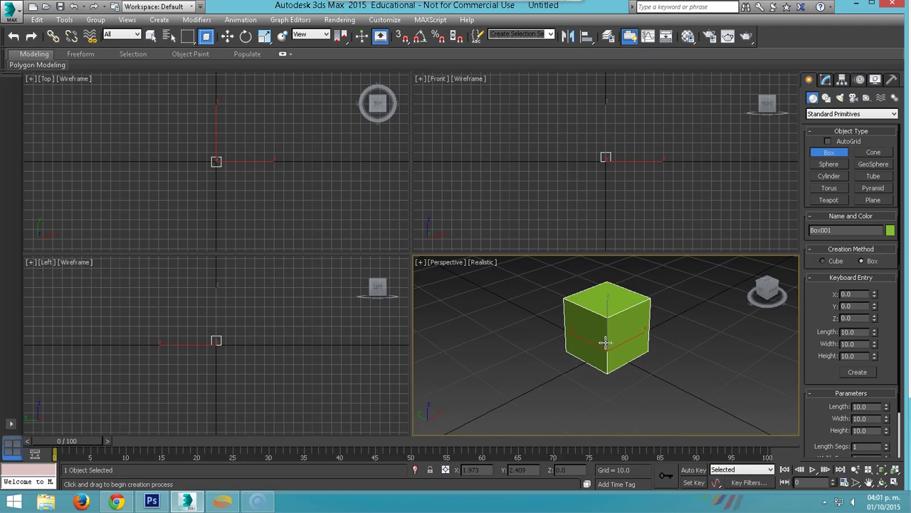
scroll(609, 328, up, 3)
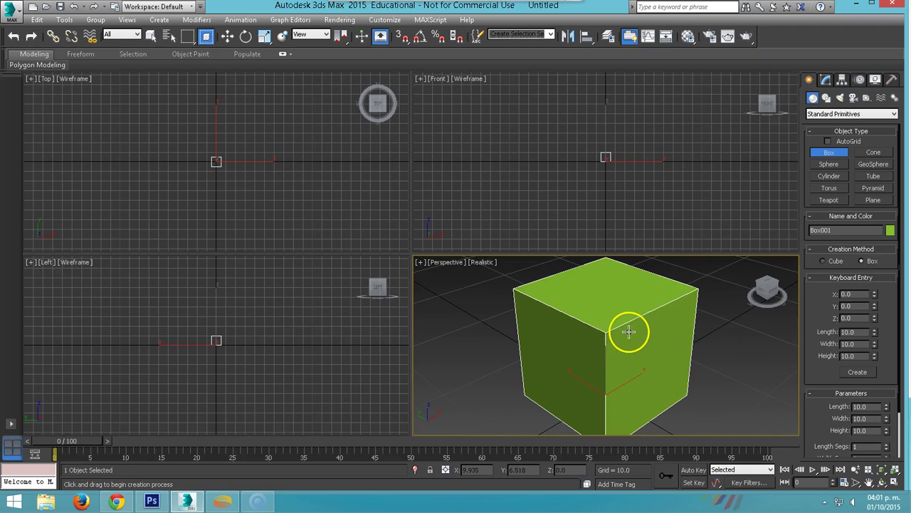
scroll(632, 329, down, 2)
right_click(613, 329)
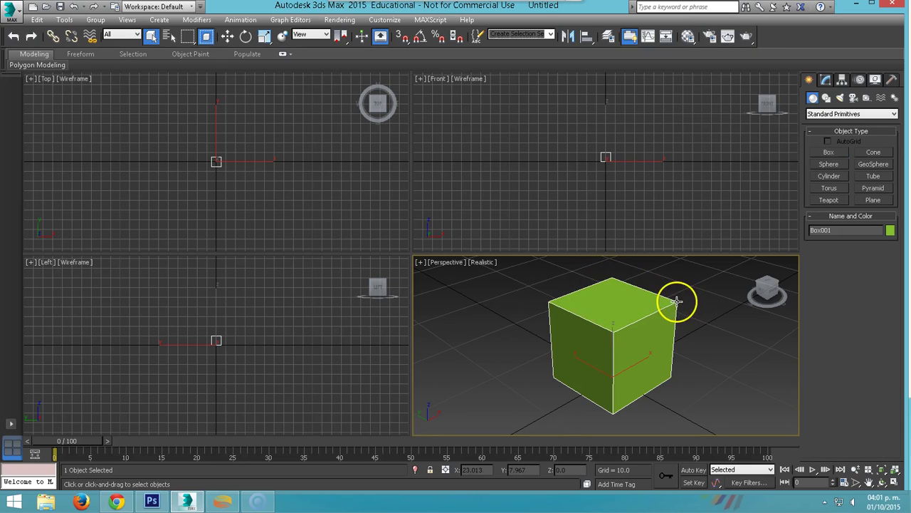
Step: Convert Box001 to an Editable Poly from its right-click menu
right_click(645, 363)
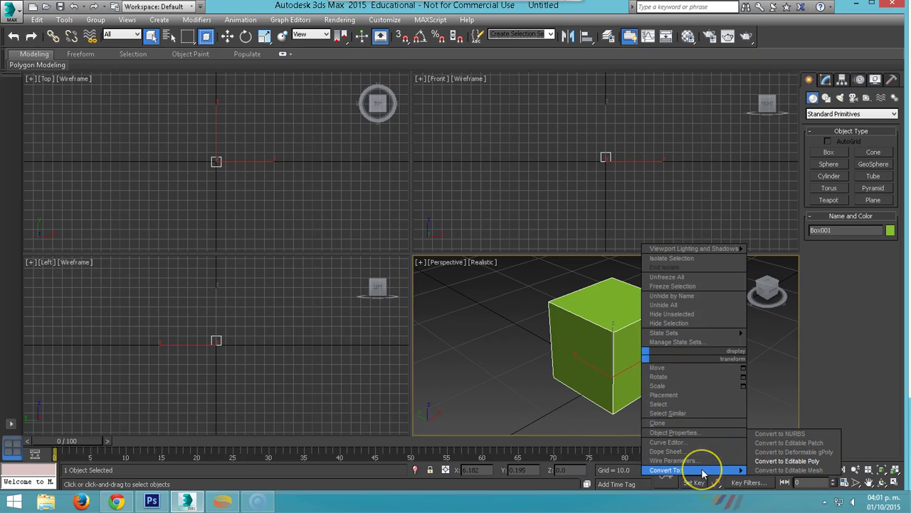
click(773, 460)
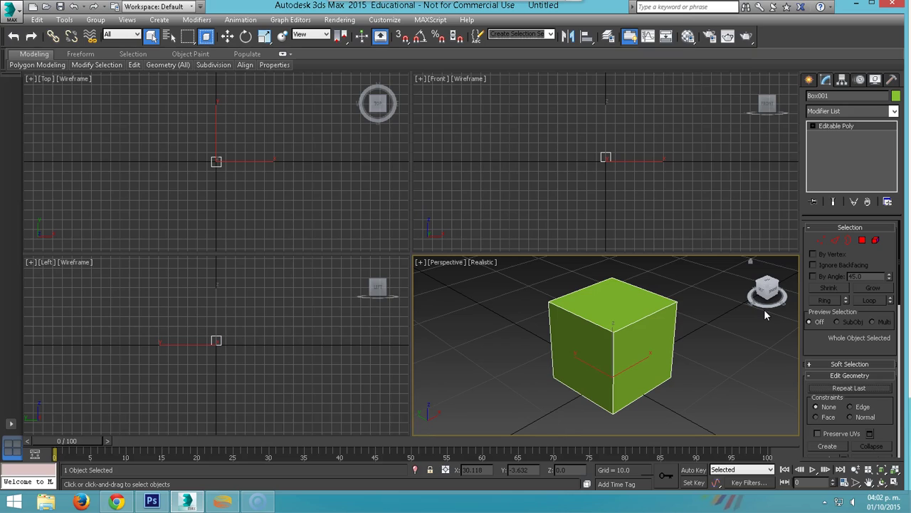
Step: Adjust a top corner vertex and a top edge of the box
key(1)
click(680, 302)
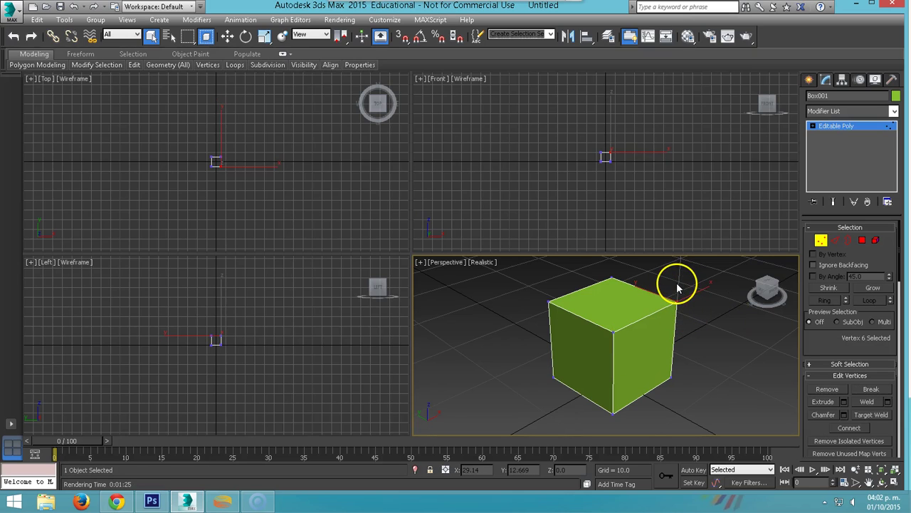
key(w)
drag(668, 303, 668, 302)
key(2)
click(647, 316)
drag(656, 279, 654, 304)
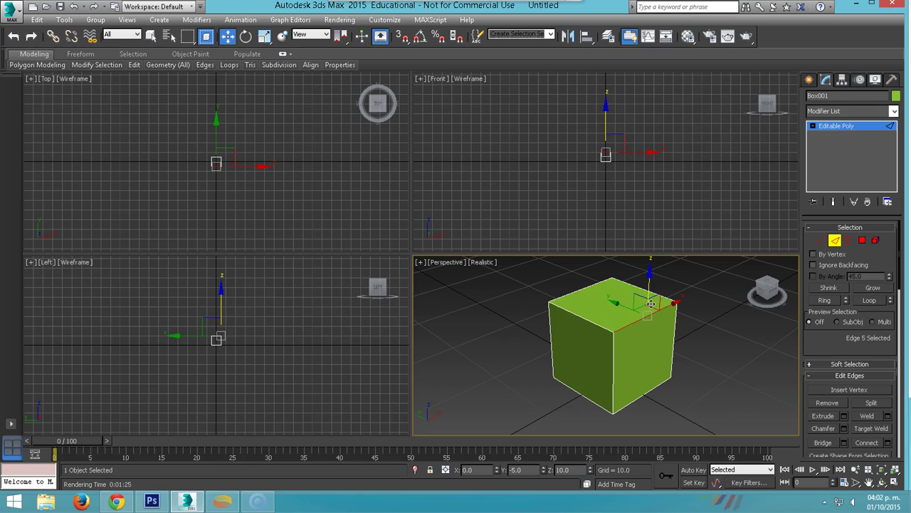
Step: Delete the box's top face at Polygon level
key(3)
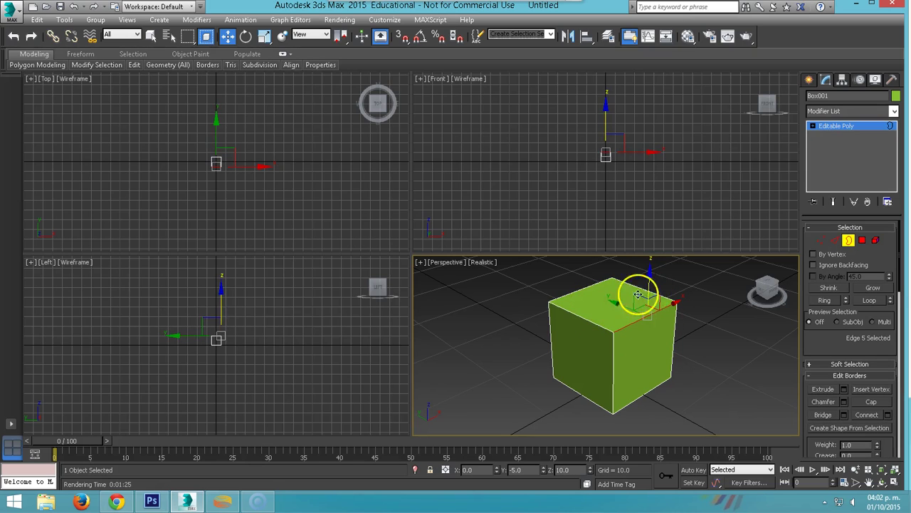
key(4)
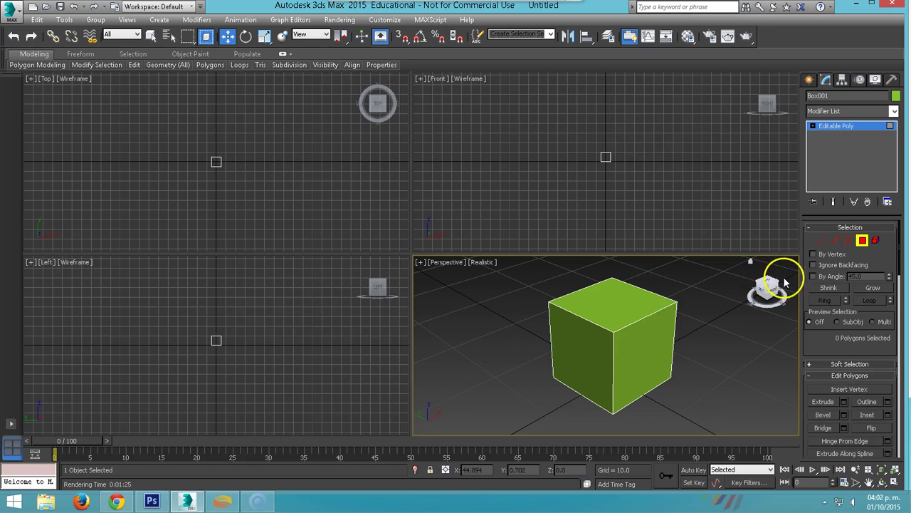
click(622, 306)
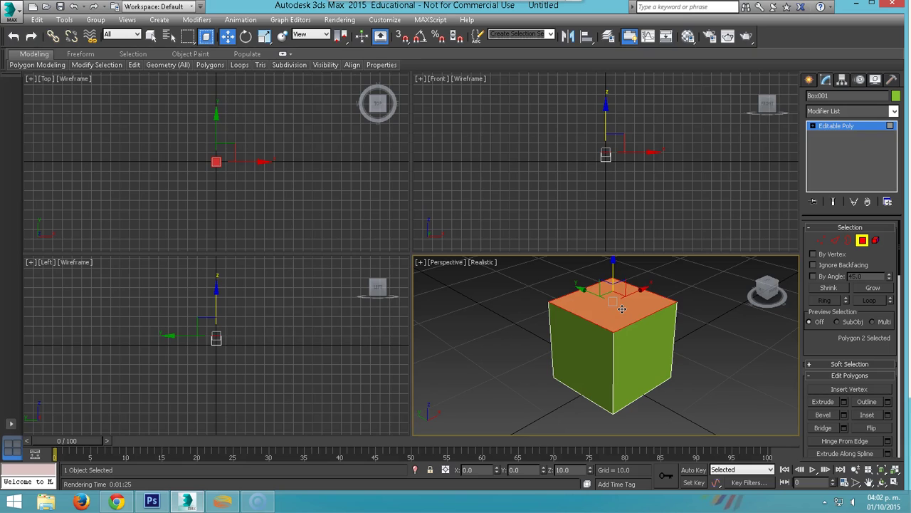
key(Delete)
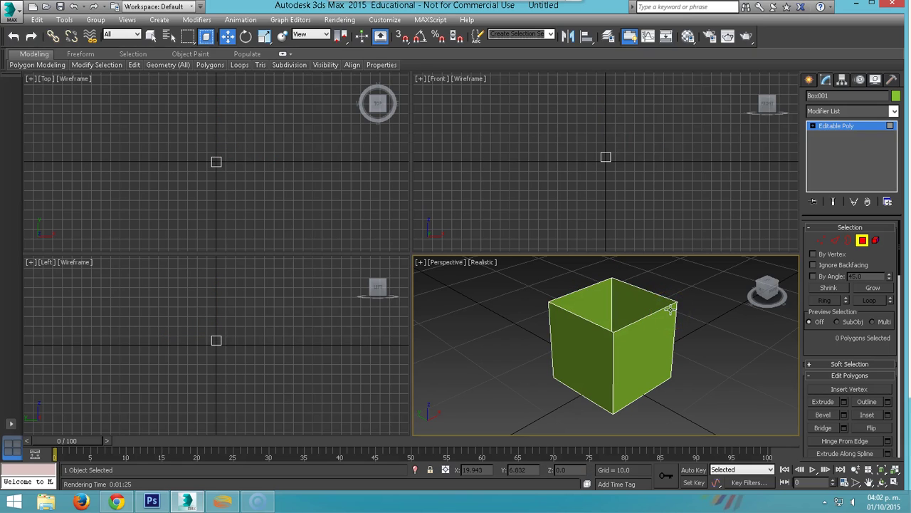
Step: Select the open top border of the box at Border level
key(3)
click(670, 309)
click(702, 350)
click(655, 311)
click(586, 300)
scroll(635, 310, down, 2)
scroll(626, 328, down, 2)
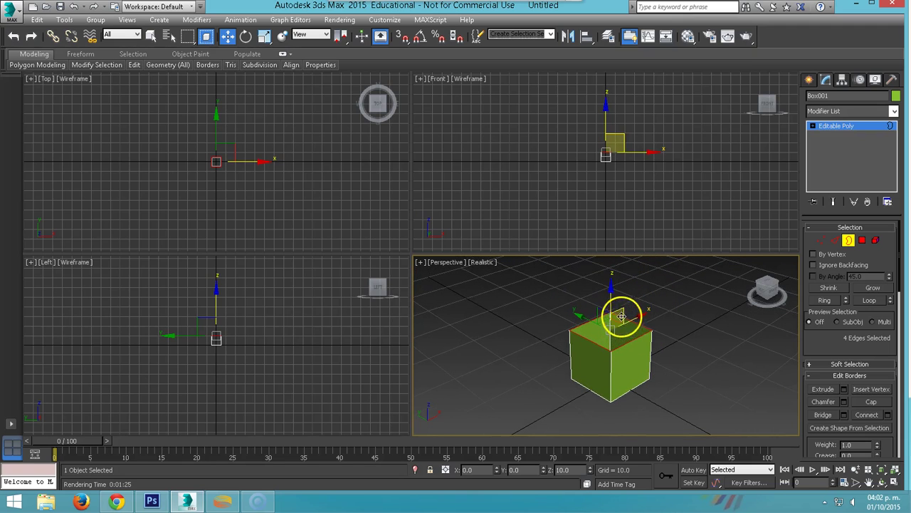
shift+drag(612, 302, 609, 244)
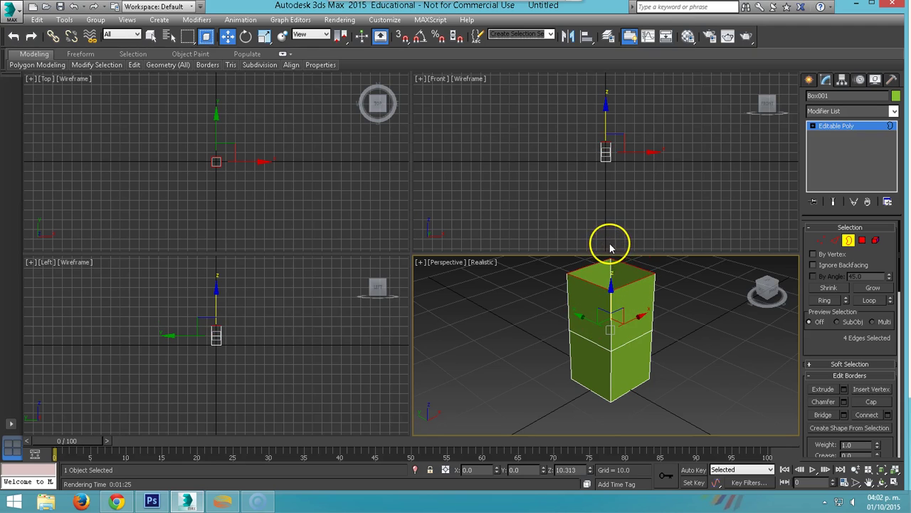
scroll(620, 290, down, 2)
right_click(607, 289)
click(631, 323)
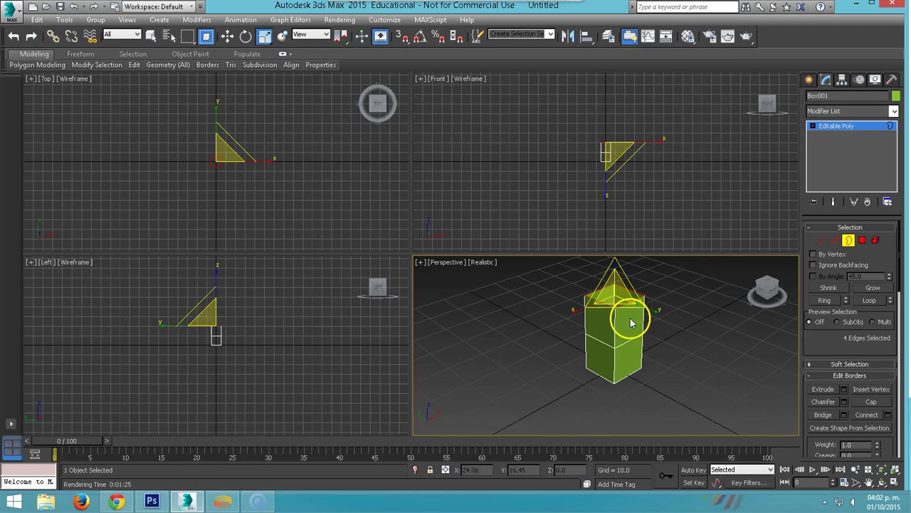
shift+drag(615, 289, 574, 249)
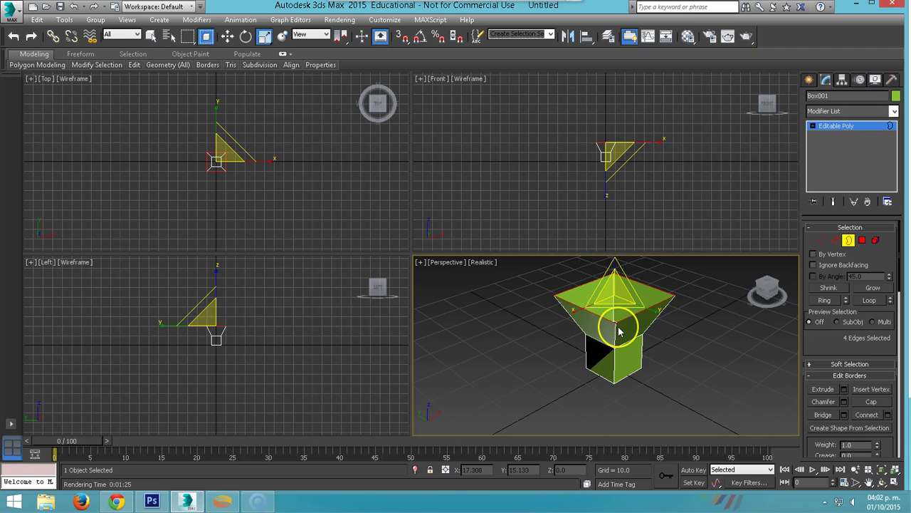
key(ctrl+z)
key(ctrl+z)
scroll(627, 354, up, 2)
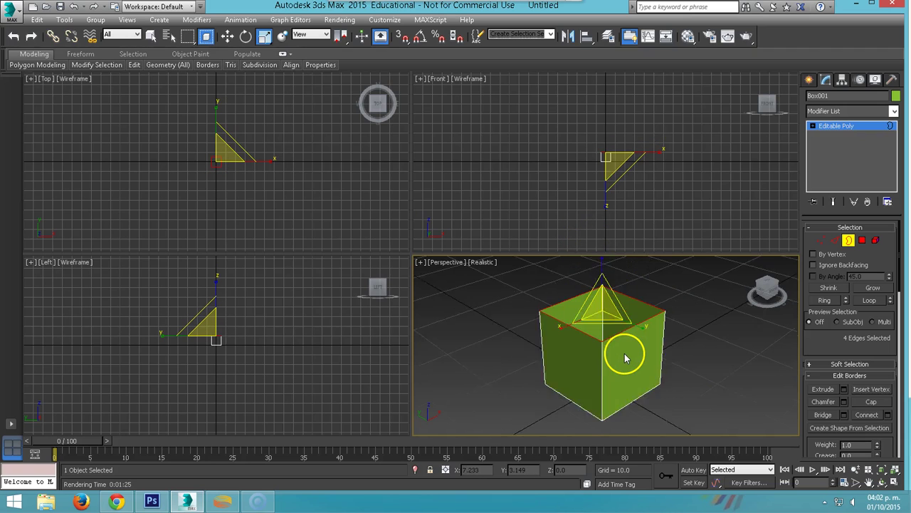
scroll(625, 353, up, 2)
key(ctrl+z)
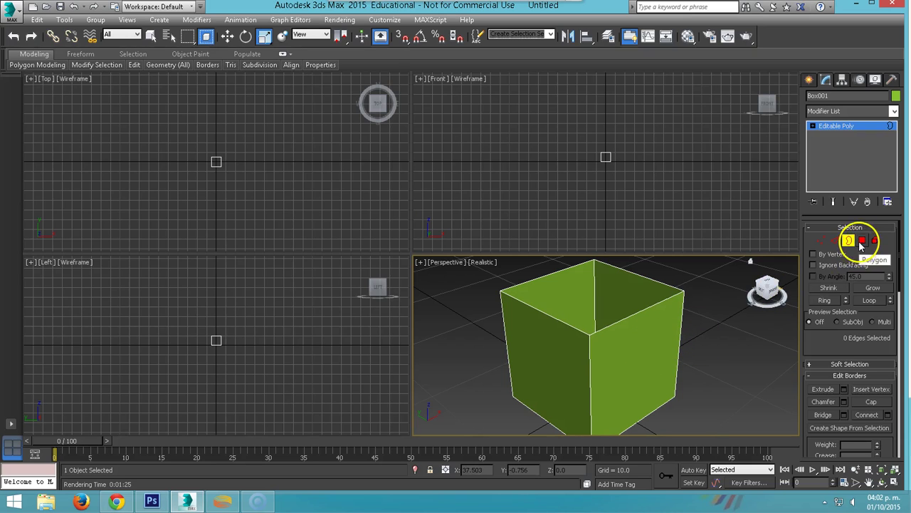
Step: Delete the box's front face, leaving it open at the top and front
click(862, 240)
click(627, 342)
key(Delete)
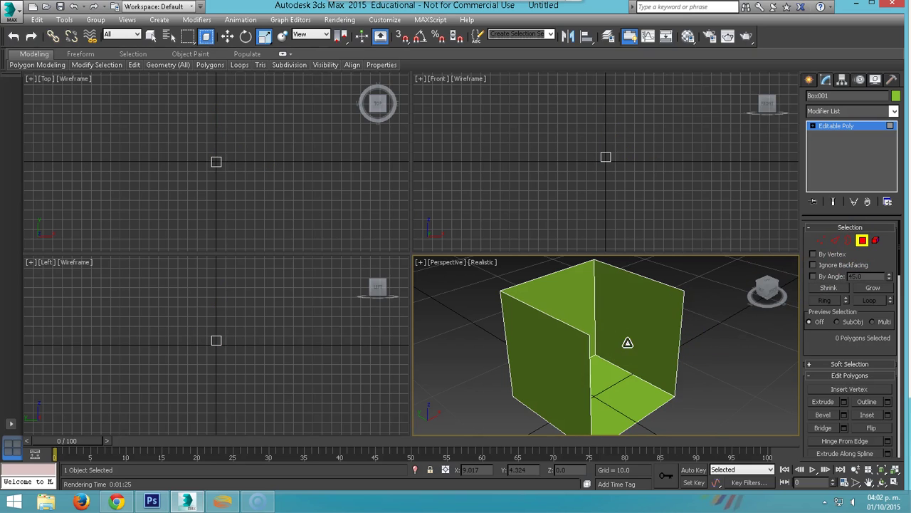
scroll(616, 305, down, 3)
scroll(619, 307, down, 2)
scroll(621, 311, down, 1)
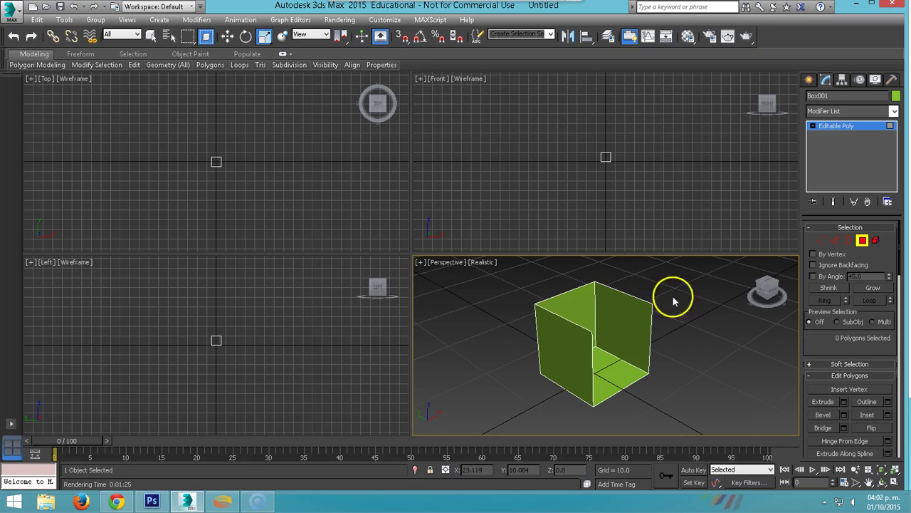
right_click(616, 315)
click(611, 322)
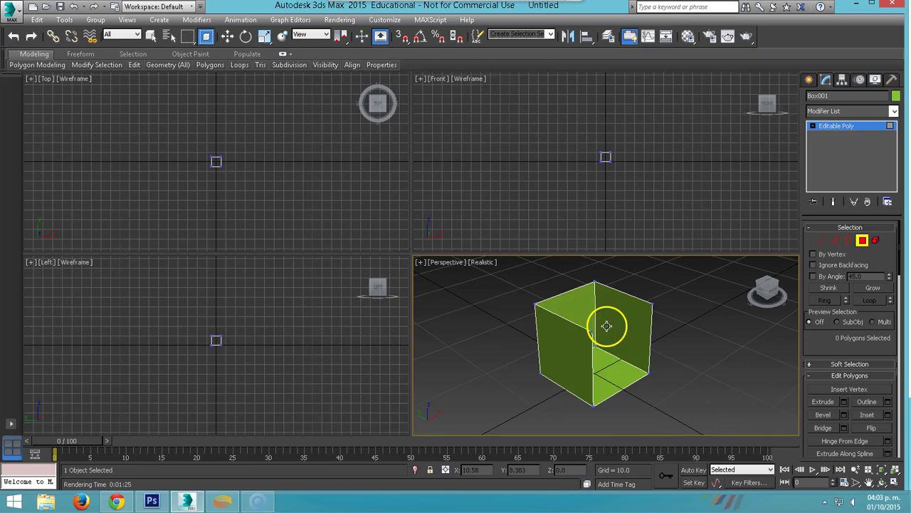
Step: In Grid and Snap Settings, replace Grid Points snapping with Vertex snapping
right_click(405, 41)
drag(408, 177, 400, 158)
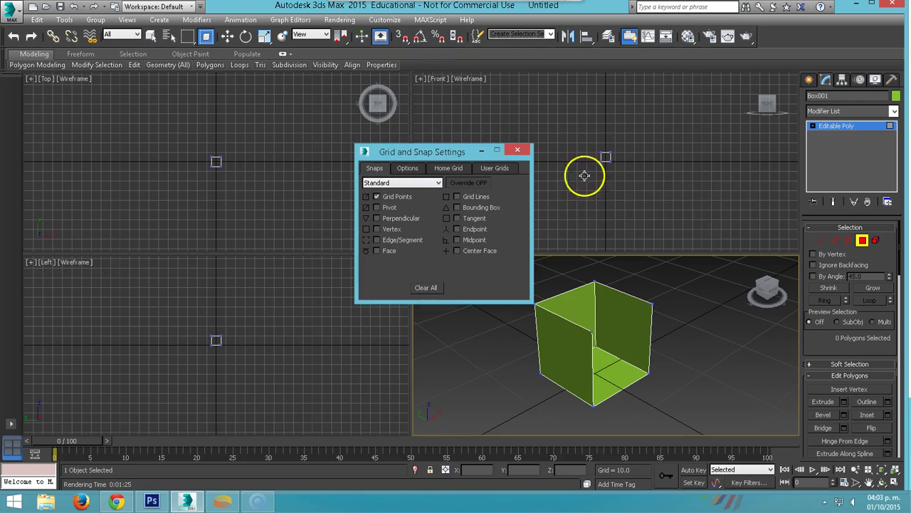
click(638, 178)
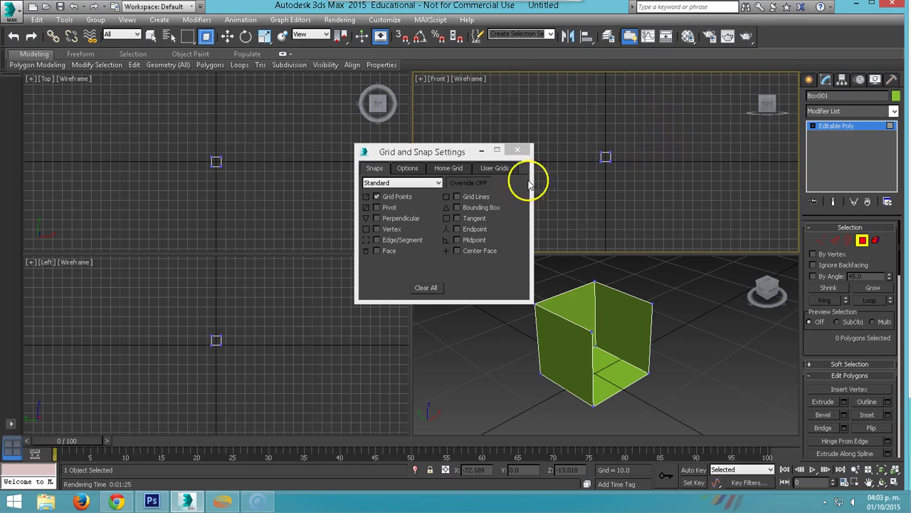
click(378, 200)
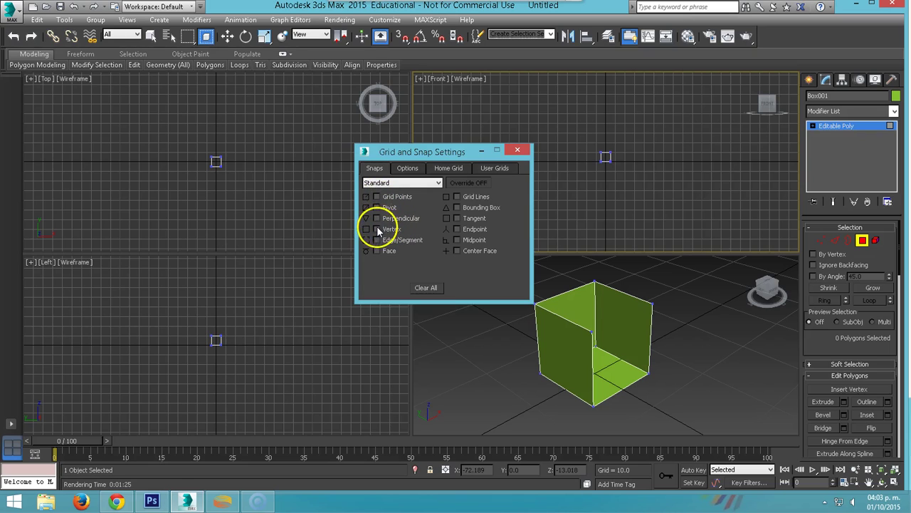
click(376, 228)
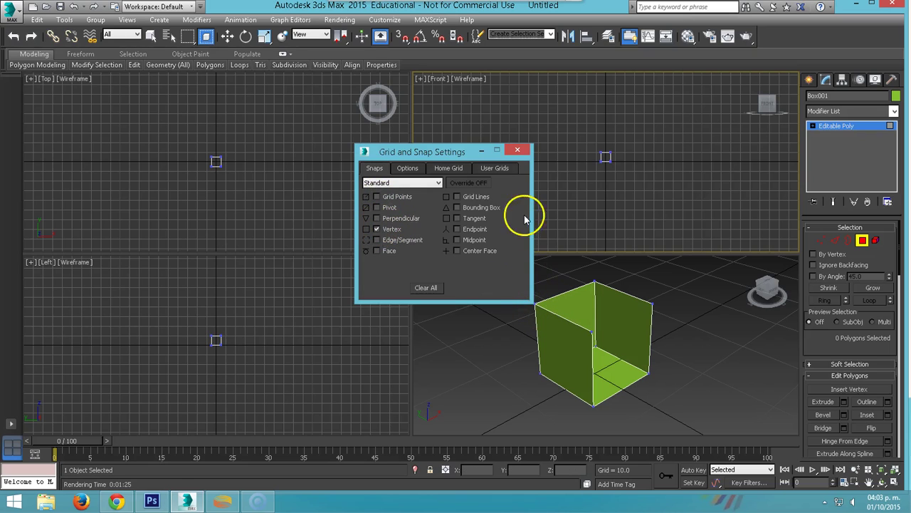
click(518, 151)
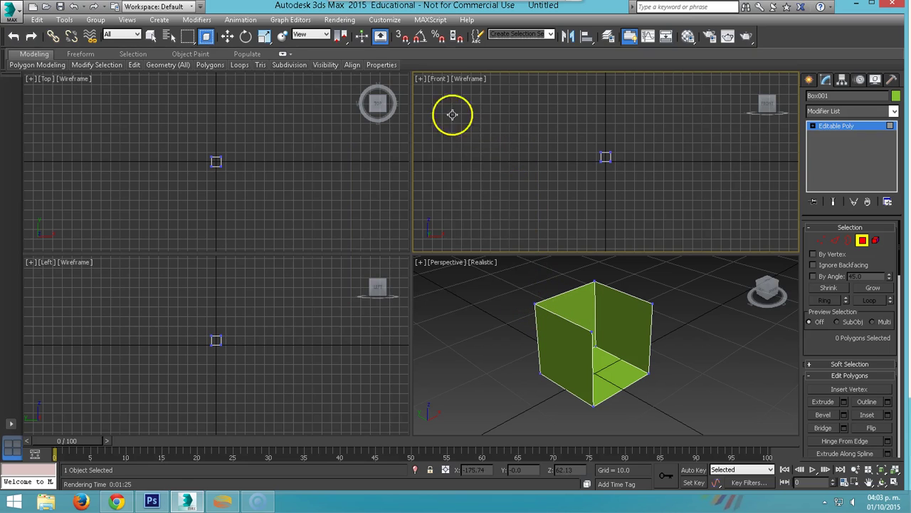
Step: Turn snapping on and build the missing back-left and top faces from snapped cube vertices
click(404, 38)
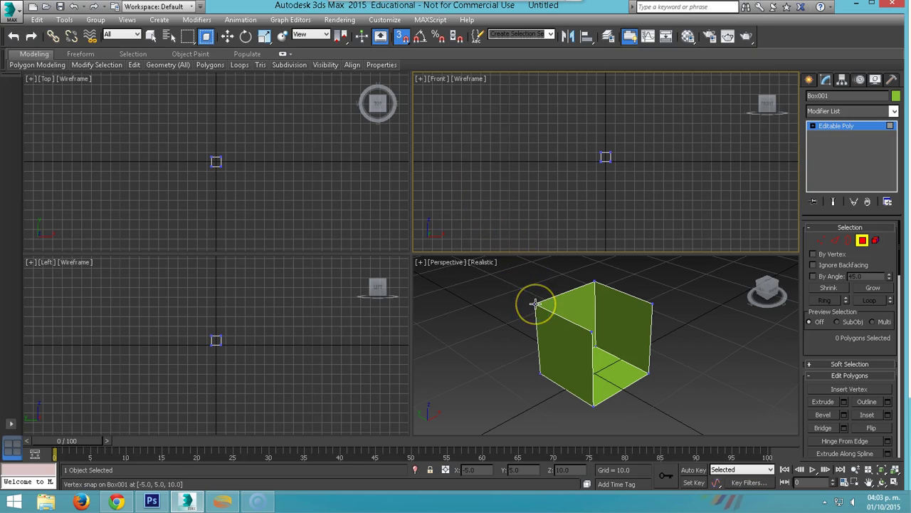
click(593, 283)
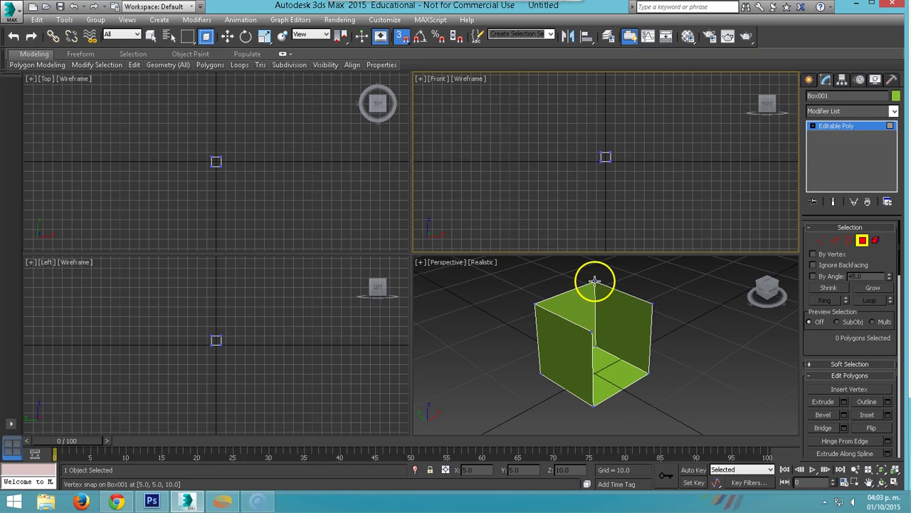
mouse_move(594, 281)
mouse_down()
mouse_move(535, 302)
mouse_move(588, 324)
mouse_move(654, 305)
mouse_move(595, 282)
mouse_up()
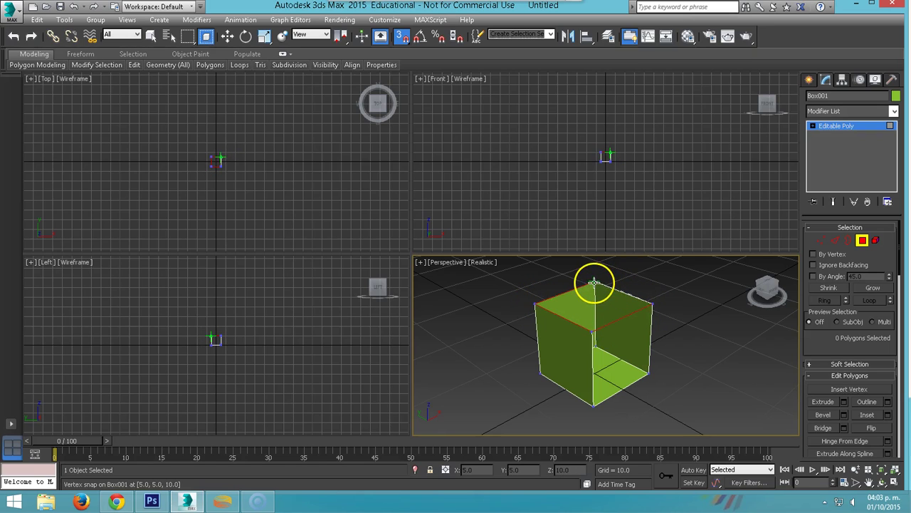
click(594, 283)
right_click(681, 301)
click(689, 308)
click(690, 307)
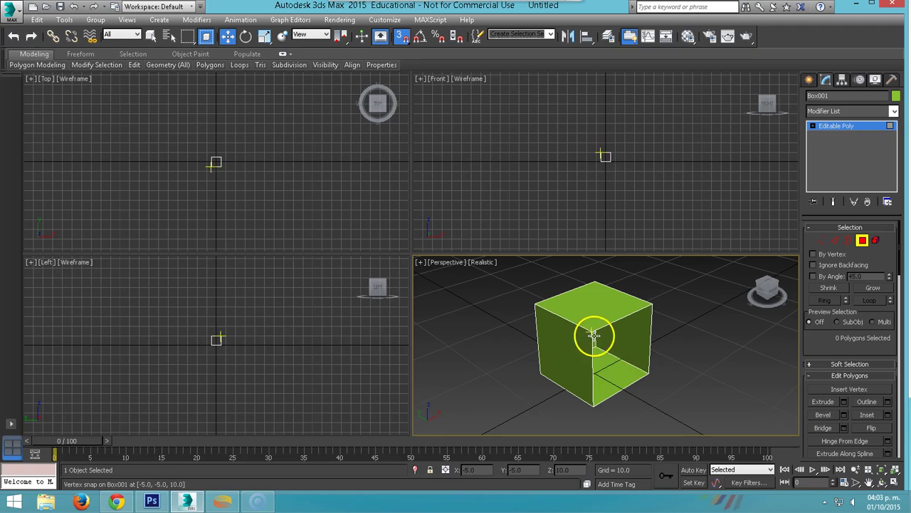
Step: Create the missing right face by clicking its snapped corner vertices
right_click(648, 305)
click(629, 336)
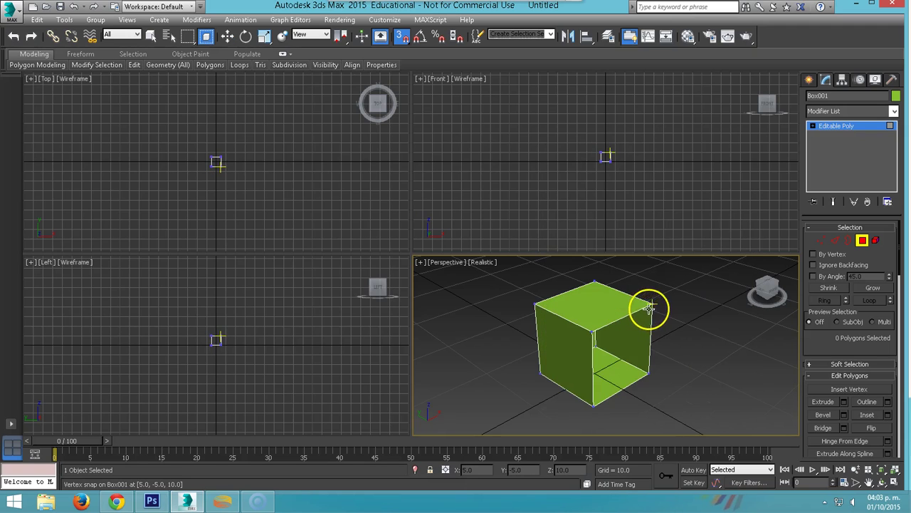
click(651, 370)
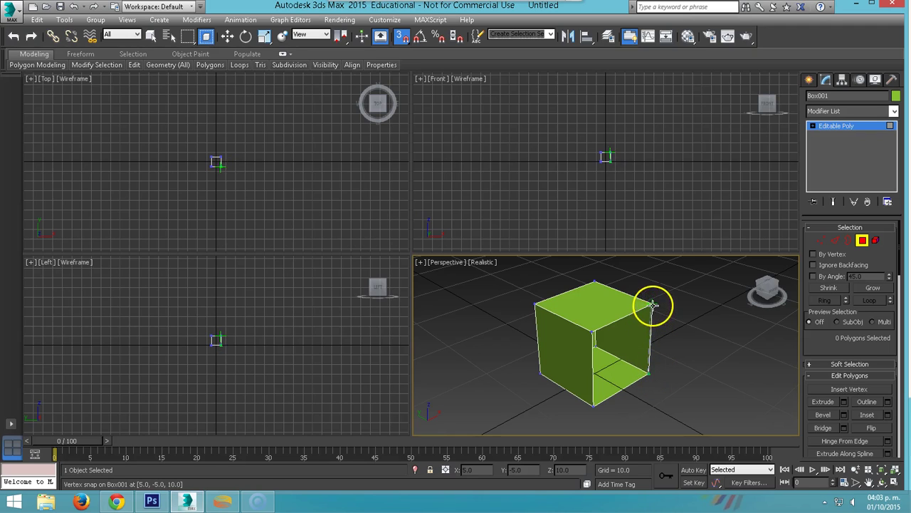
click(589, 332)
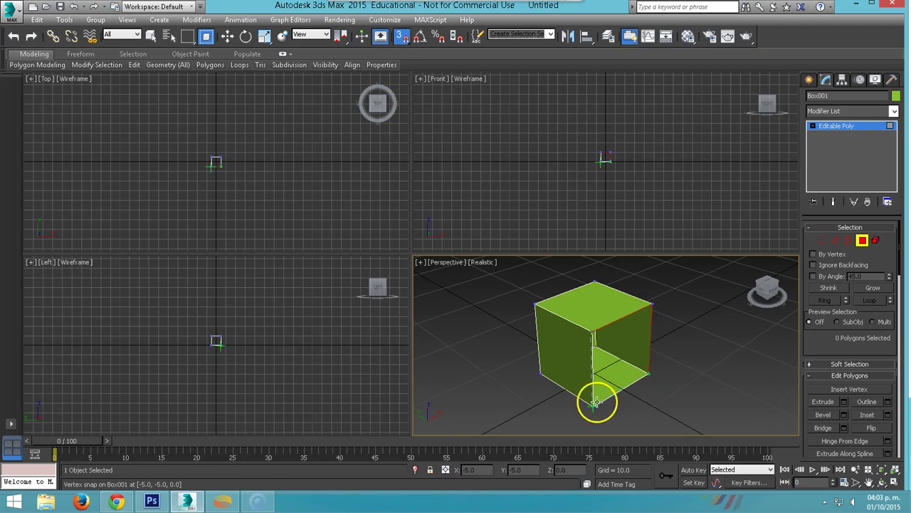
click(651, 375)
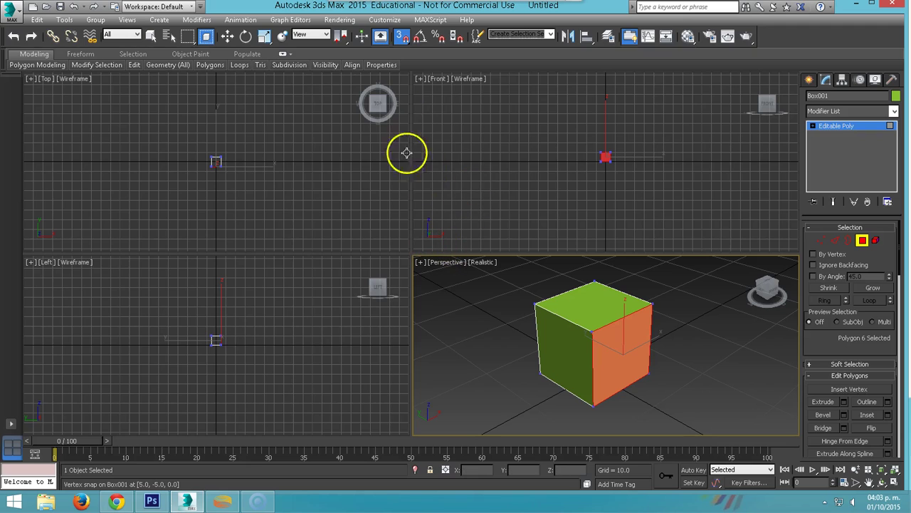
Step: Turn off snapping and select the whole cube as an element
click(403, 37)
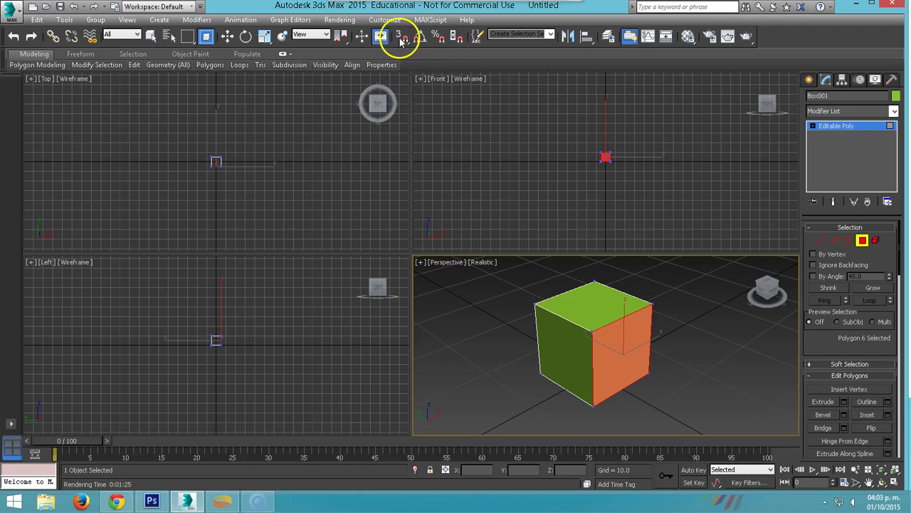
click(875, 240)
key(w)
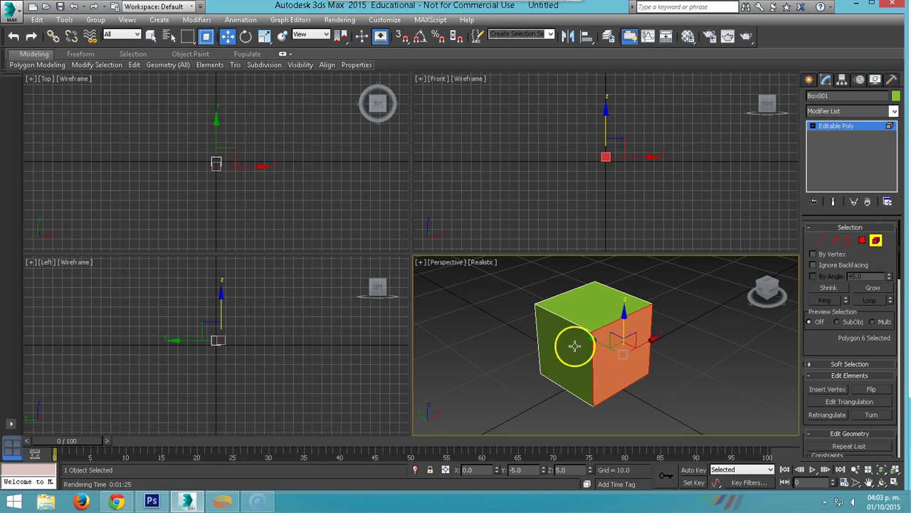
click(583, 318)
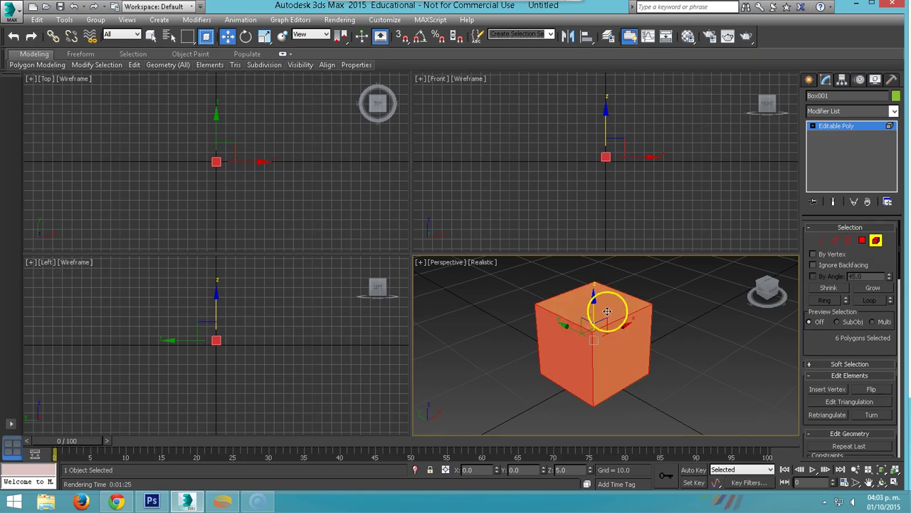
Step: At Edge level, select four parallel edges around the cube, including one on the underside
click(821, 241)
click(833, 242)
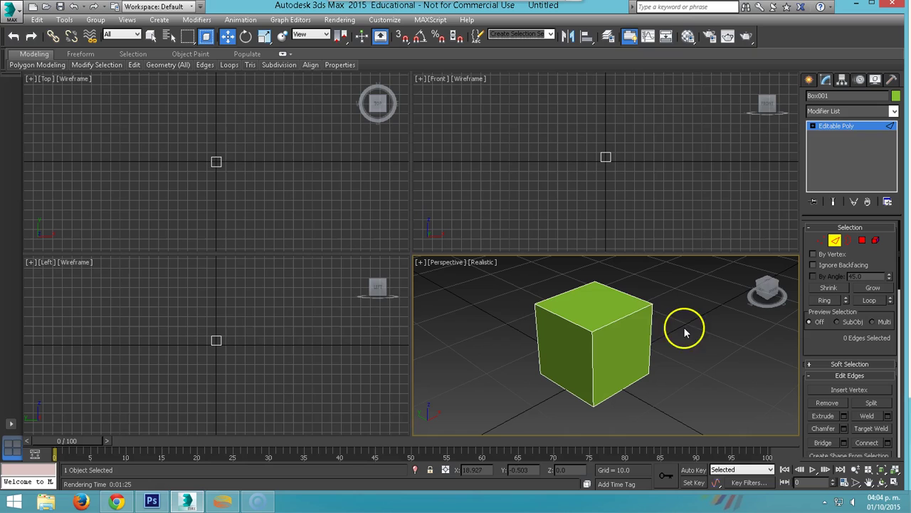
click(621, 318)
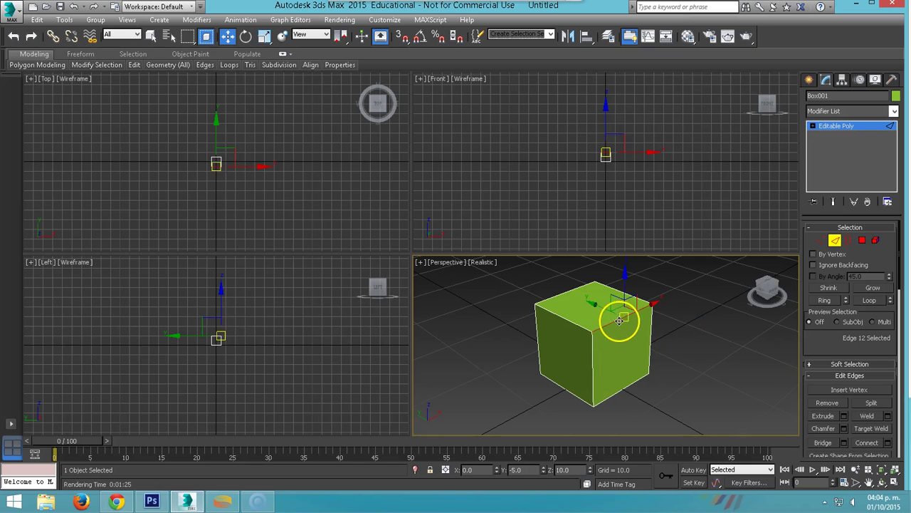
ctrl+click(567, 293)
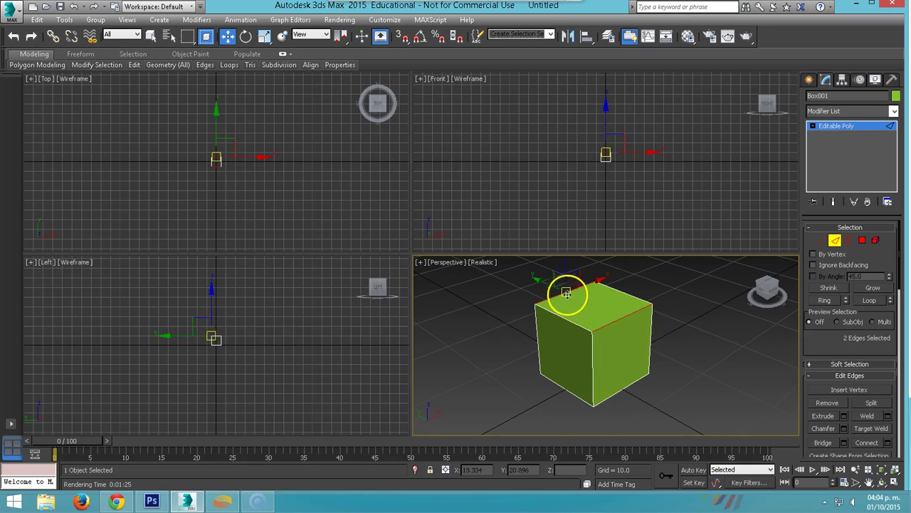
ctrl+click(631, 382)
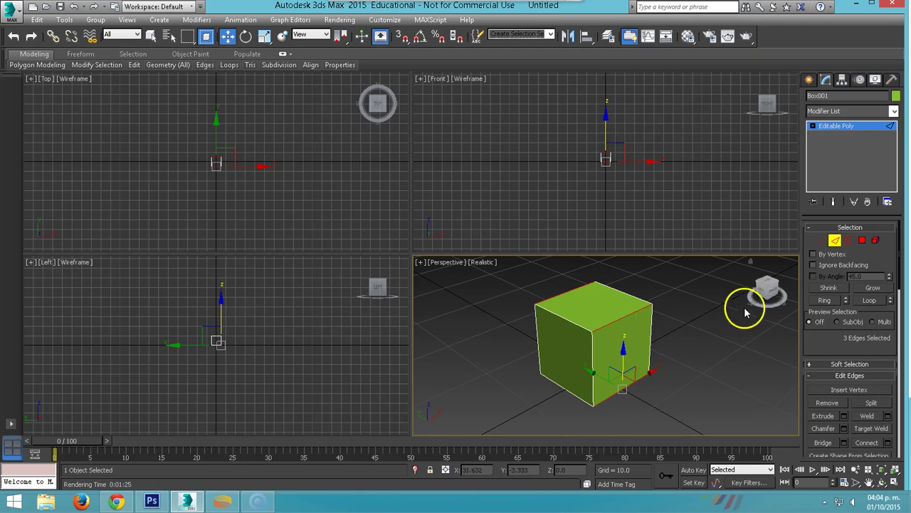
mouse_move(762, 292)
mouse_down()
mouse_move(779, 287)
mouse_move(435, 277)
mouse_move(586, 383)
mouse_up()
ctrl+click(585, 383)
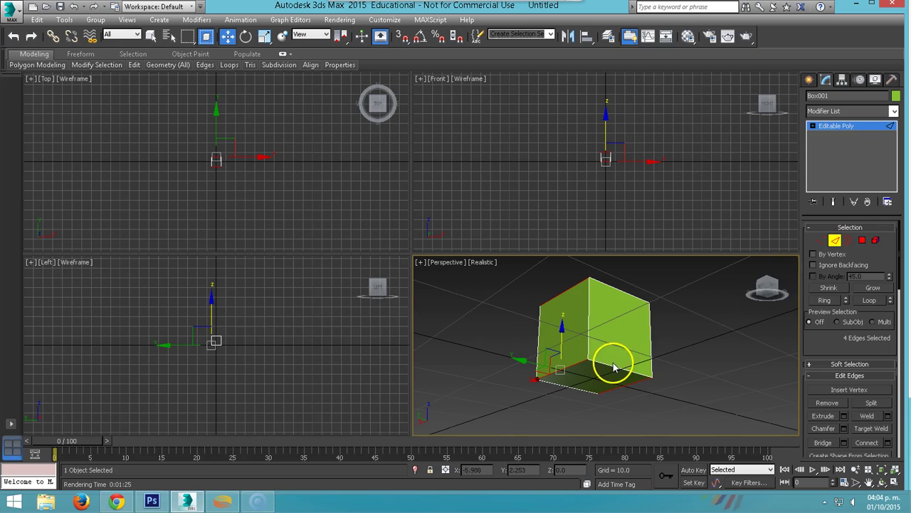
mouse_move(616, 356)
alt+middle_down()
mouse_move(507, 391)
mouse_move(537, 391)
mouse_move(536, 404)
mouse_move(520, 401)
alt+middle_up()
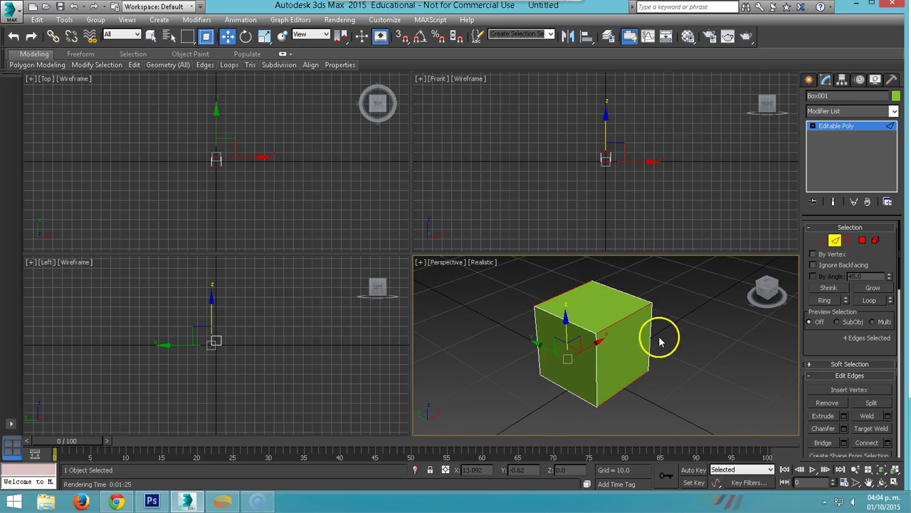
right_click(621, 317)
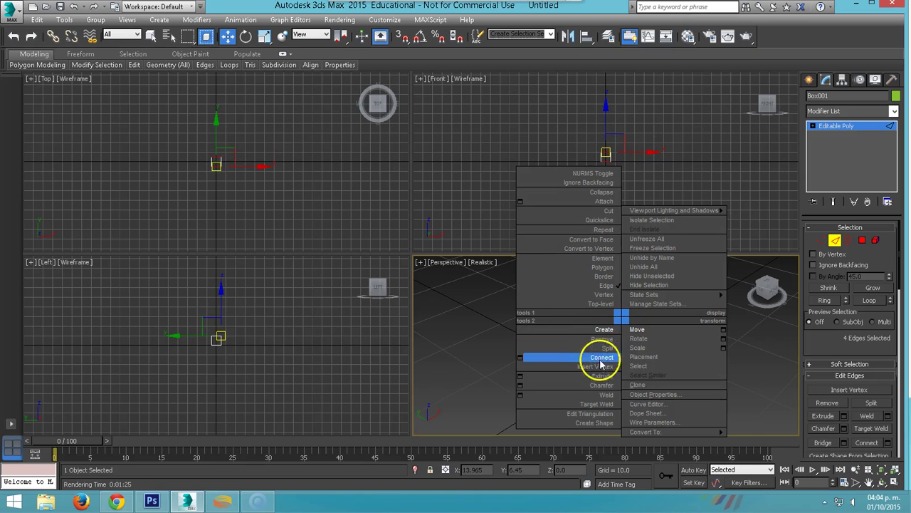
click(538, 357)
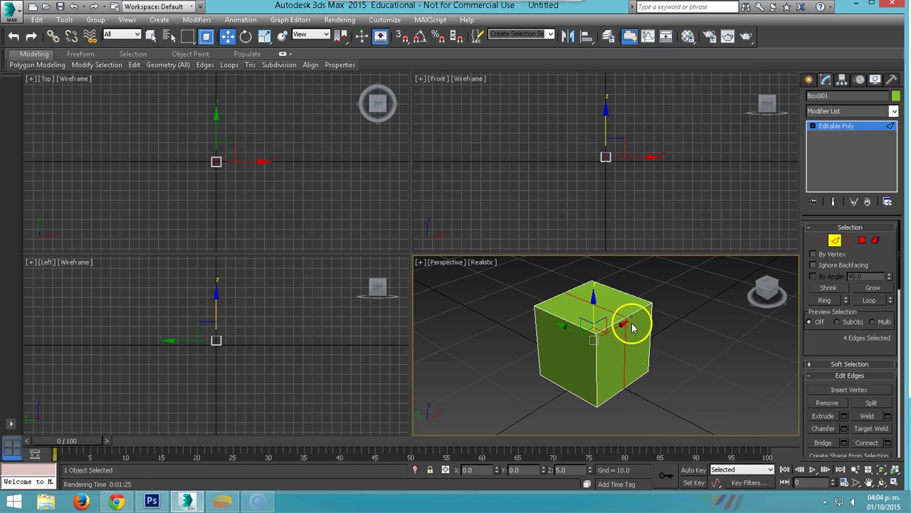
click(820, 240)
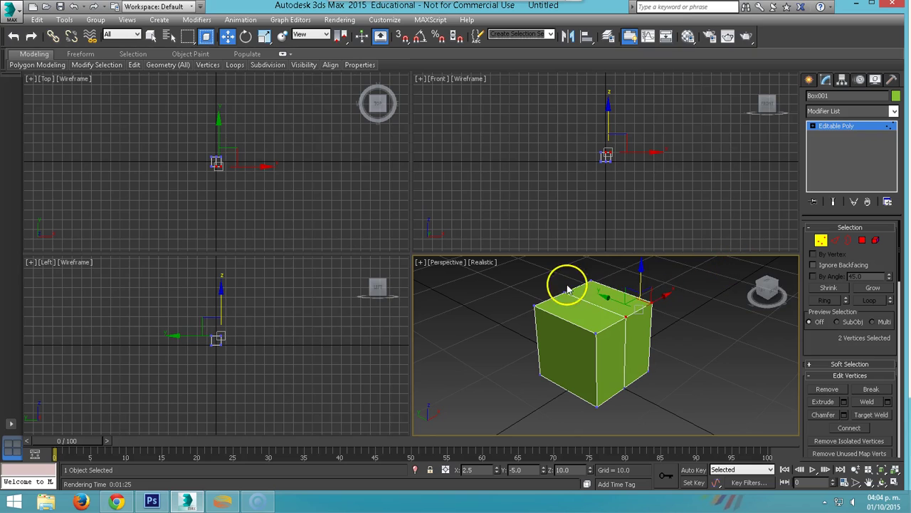
mouse_move(562, 285)
mouse_down()
mouse_move(585, 314)
mouse_move(622, 316)
mouse_up()
ctrl+click(626, 318)
mouse_move(592, 271)
mouse_down()
mouse_move(603, 292)
mouse_move(596, 264)
mouse_move(606, 318)
mouse_move(609, 312)
mouse_up()
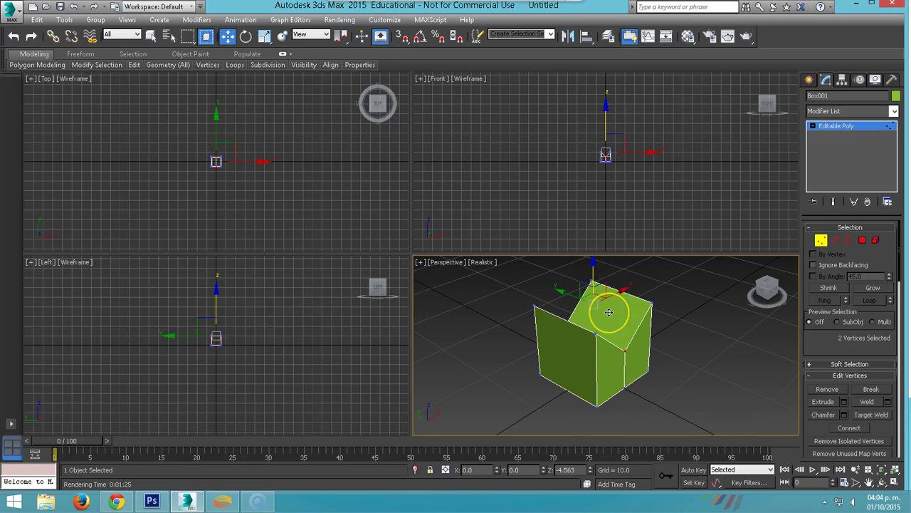
right_click(609, 311)
click(608, 312)
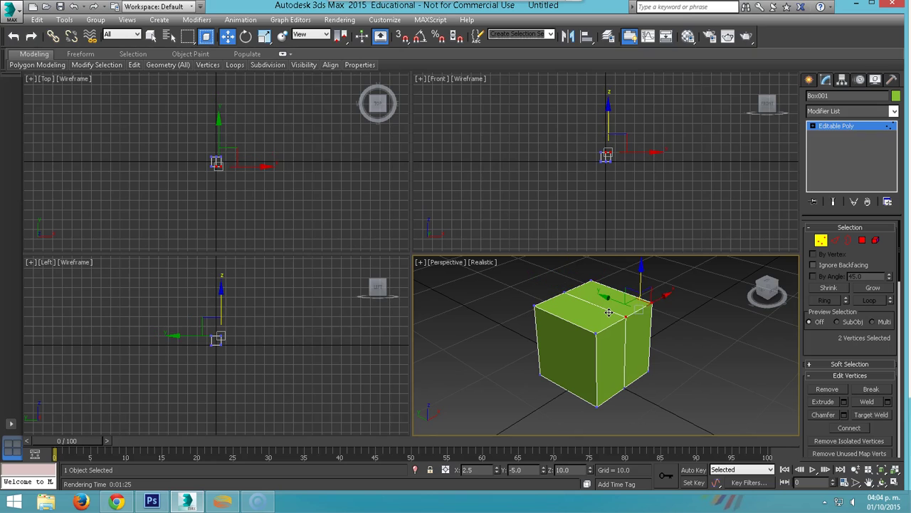
key(BackSpace)
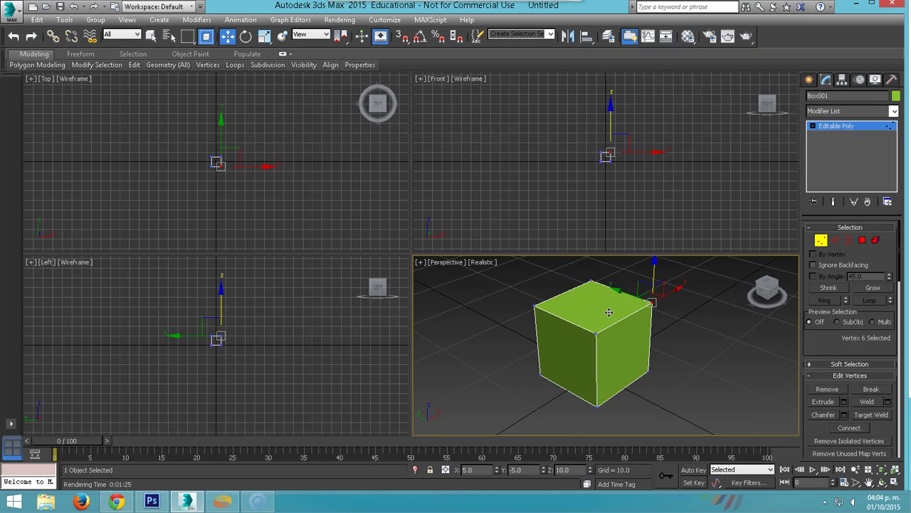
click(837, 241)
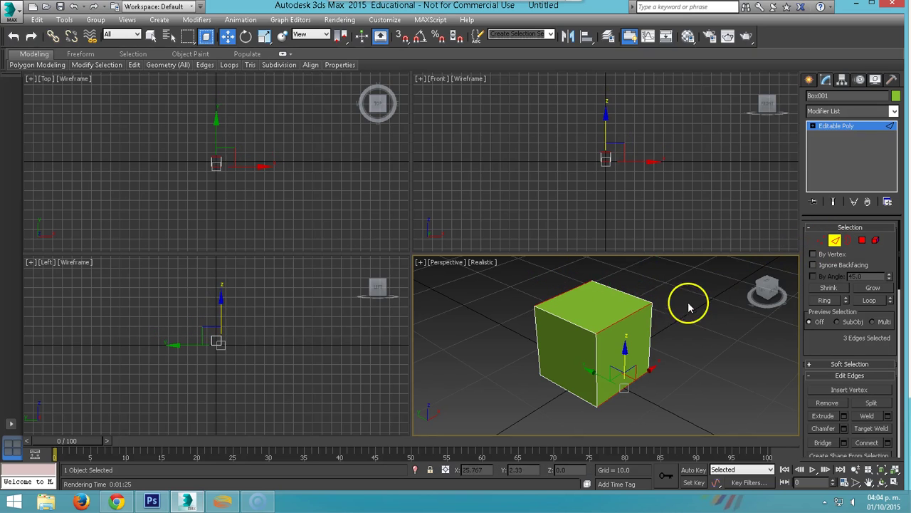
Step: Select the top front-right, top-left and two underside parallel edges of the cube
click(577, 289)
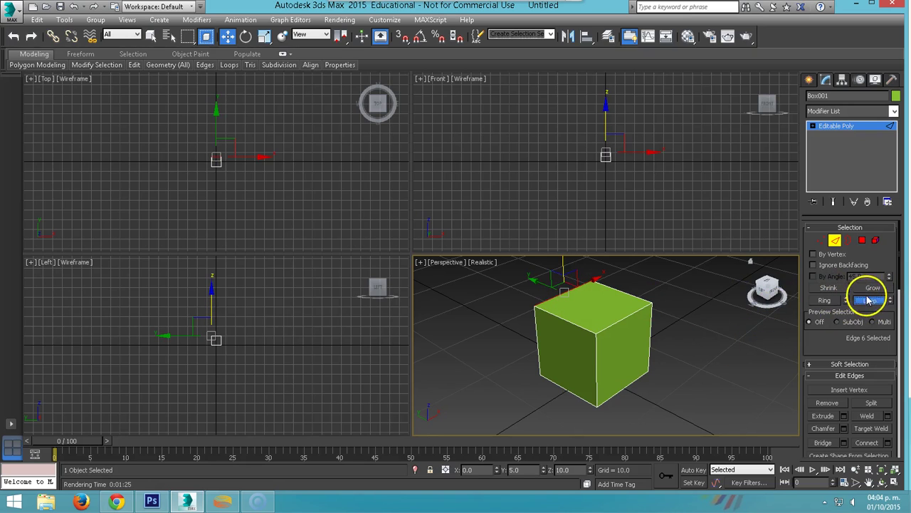
click(623, 322)
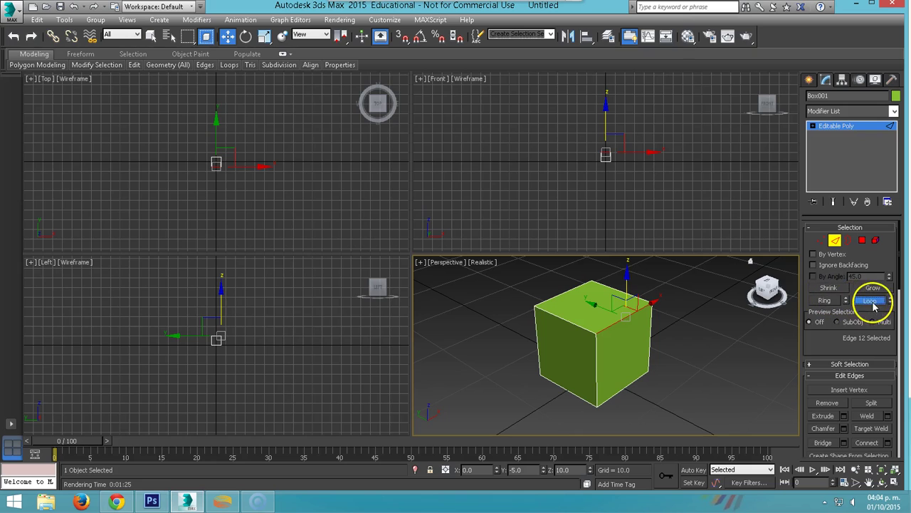
click(595, 356)
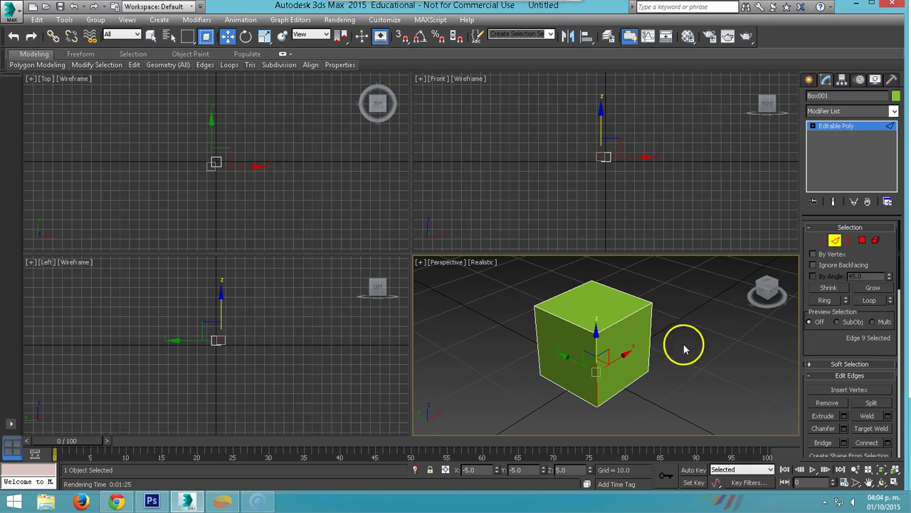
click(620, 322)
ctrl+click(565, 292)
mouse_move(607, 340)
alt+middle_down()
mouse_move(627, 275)
mouse_move(625, 295)
alt+middle_up()
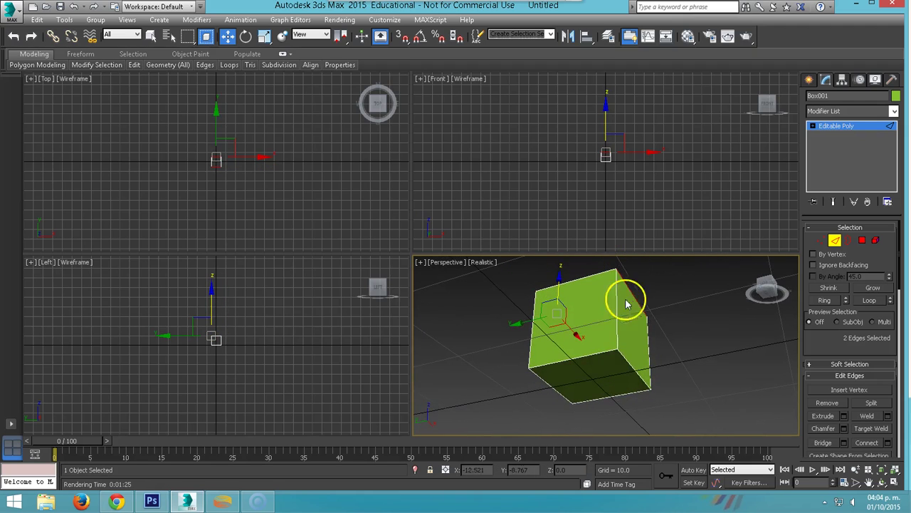
ctrl+click(625, 362)
ctrl+click(549, 384)
mouse_move(560, 369)
alt+middle_down()
mouse_move(655, 381)
mouse_move(575, 432)
mouse_move(637, 377)
mouse_move(606, 386)
alt+middle_up()
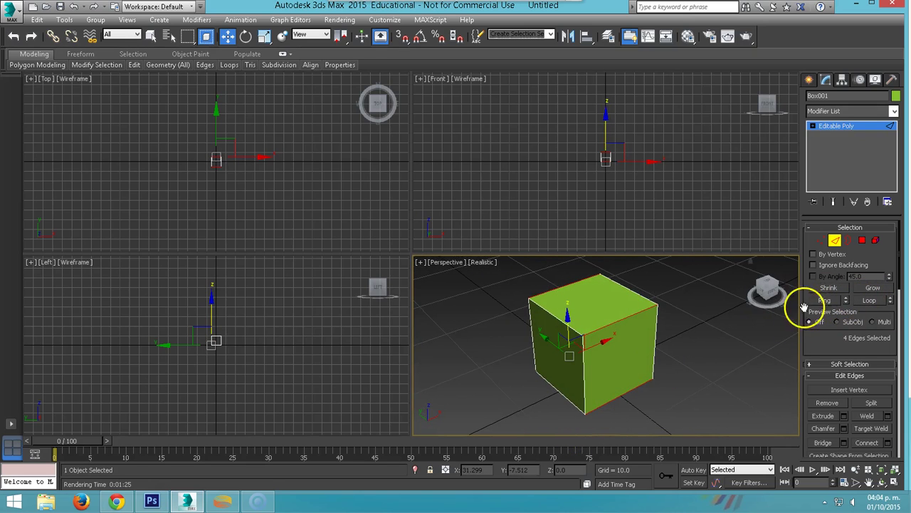
Step: Connect the selected edges with 2 segments, pinch 69 and slide 0, then deselect
right_click(611, 327)
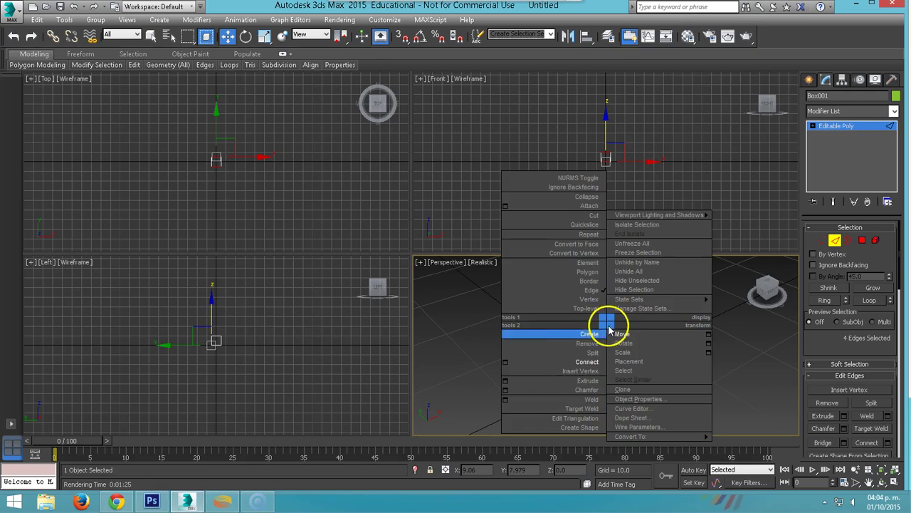
click(505, 362)
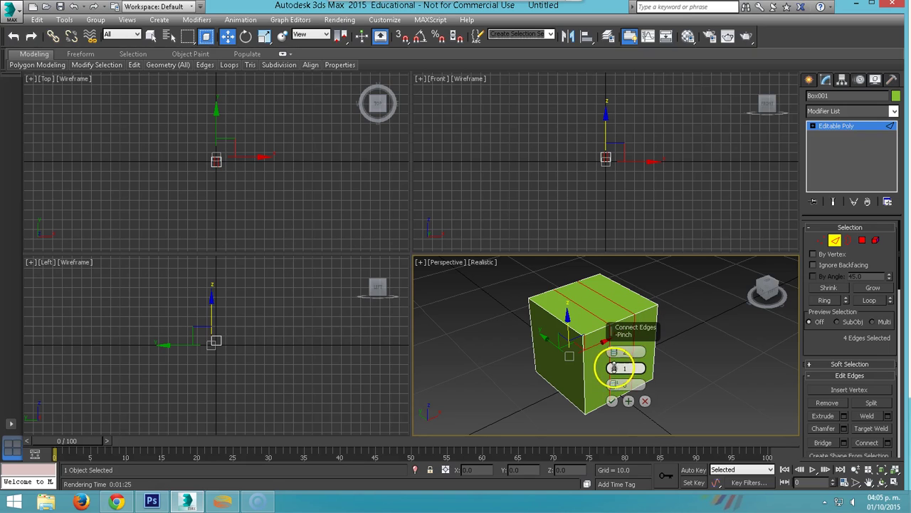
mouse_move(613, 349)
mouse_down()
mouse_move(615, 215)
mouse_move(622, 287)
mouse_move(639, 211)
mouse_up()
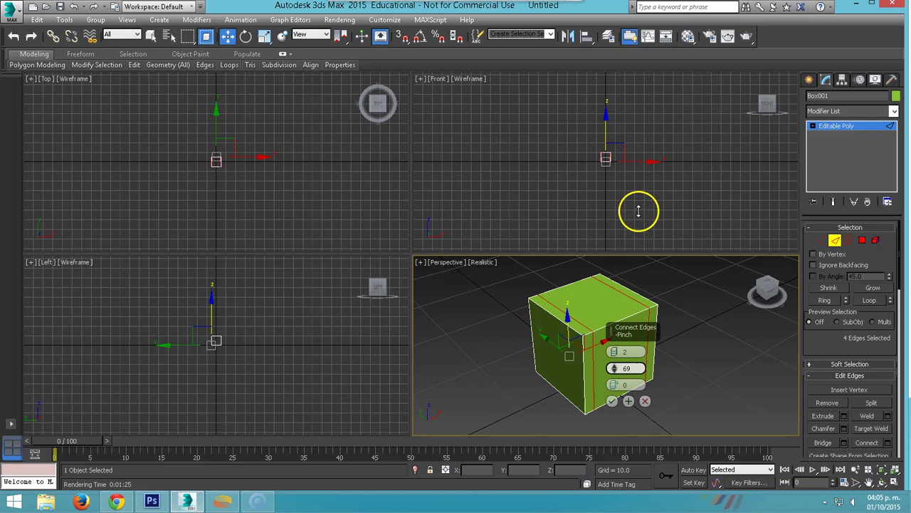
mouse_move(614, 385)
mouse_down()
mouse_move(610, 325)
mouse_move(594, 419)
mouse_move(590, 387)
mouse_move(620, 384)
mouse_move(548, 411)
mouse_up()
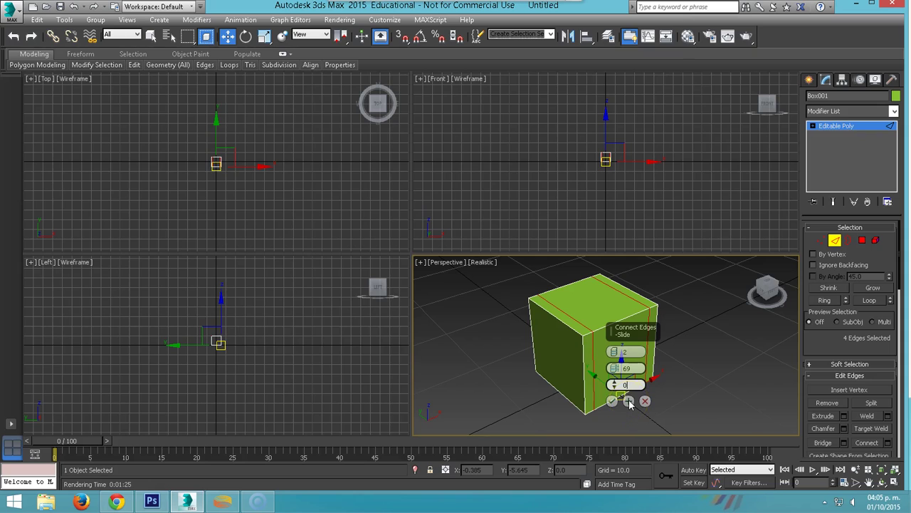
click(586, 349)
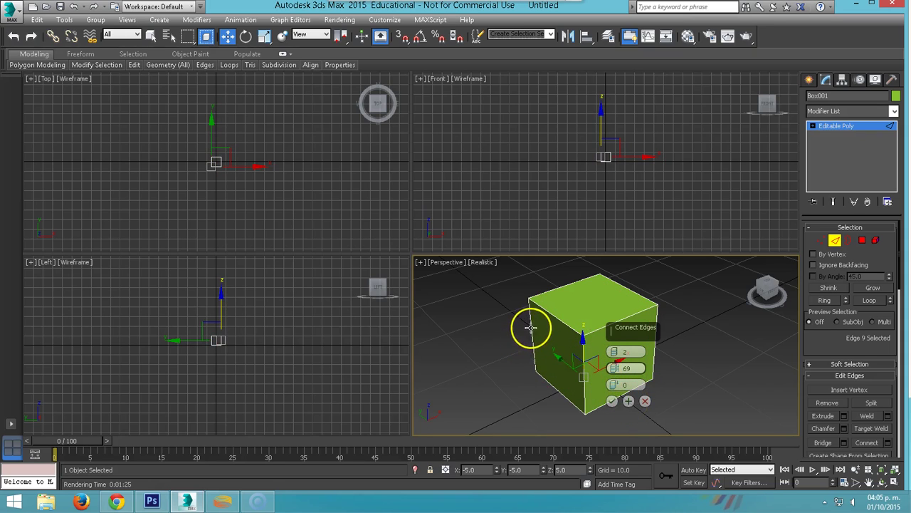
click(611, 403)
click(683, 380)
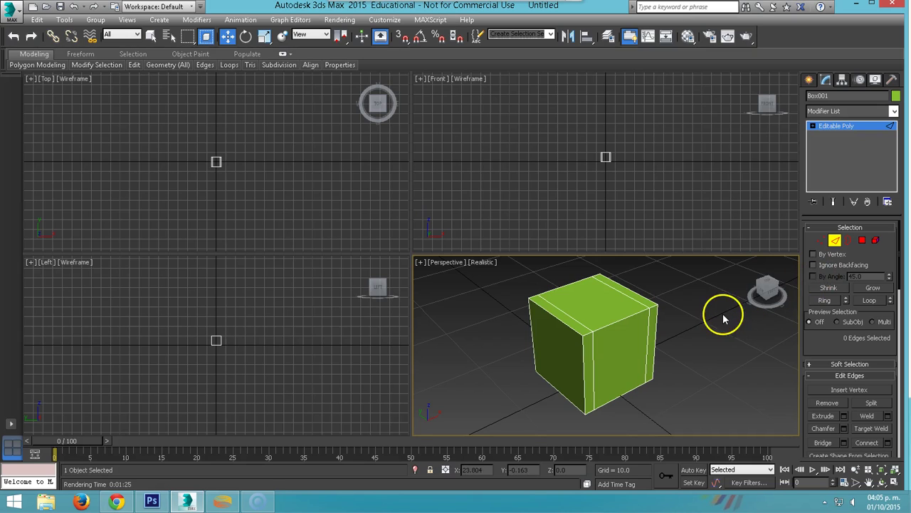
Step: Try edge-loop and single-edge selections, then switch to Polygon level with nothing selected
double_click(660, 339)
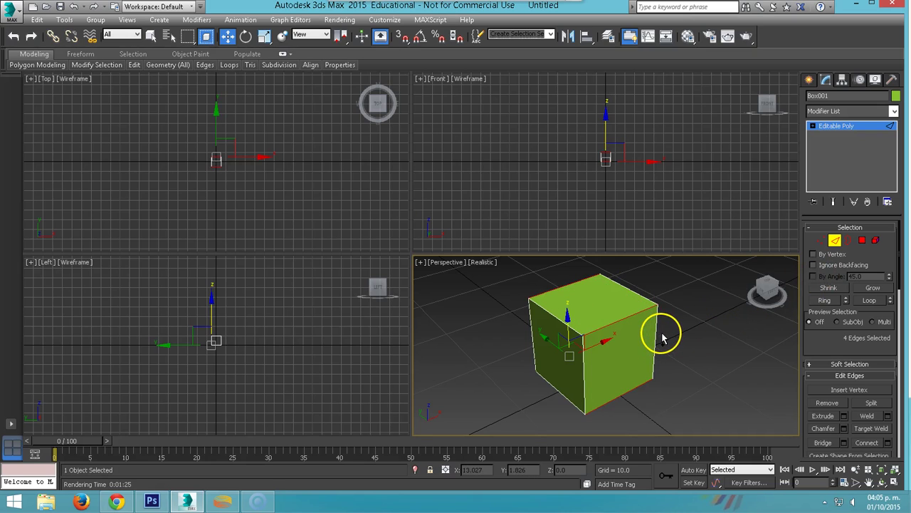
click(675, 333)
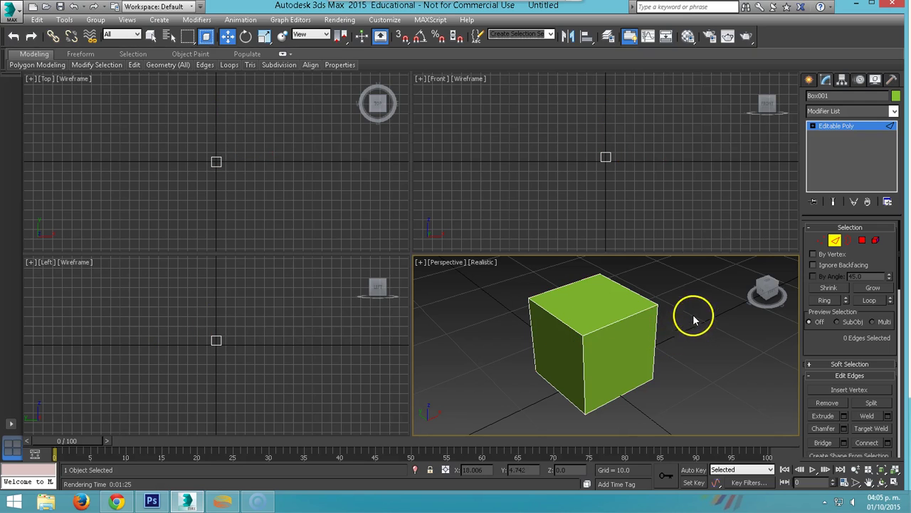
right_click(619, 334)
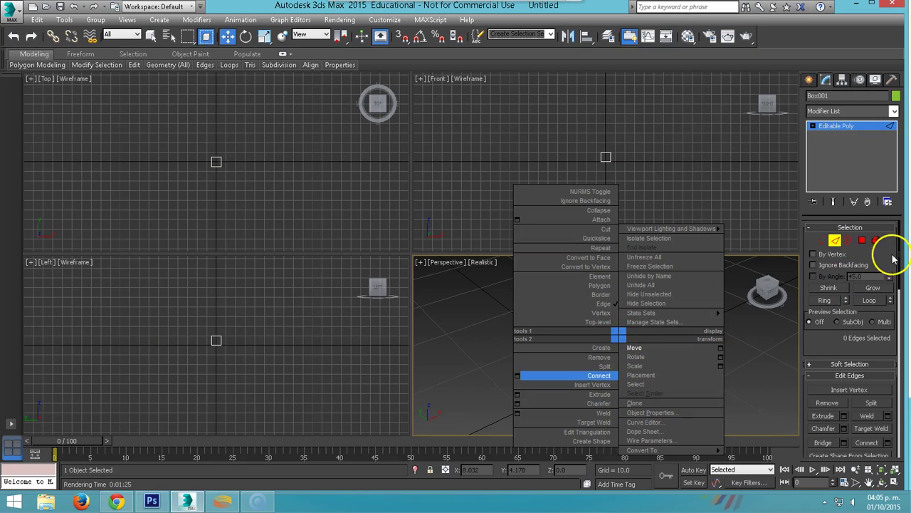
click(837, 243)
click(601, 328)
right_click(601, 327)
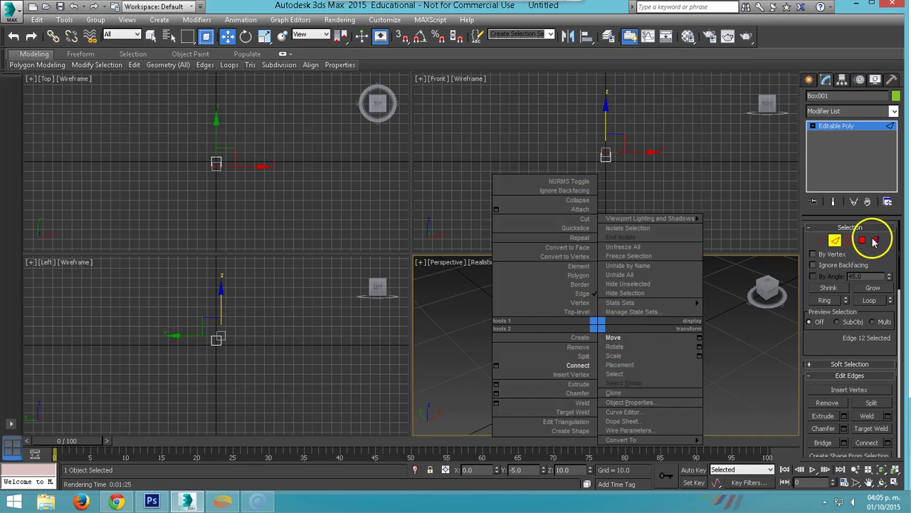
click(863, 242)
double_click(613, 342)
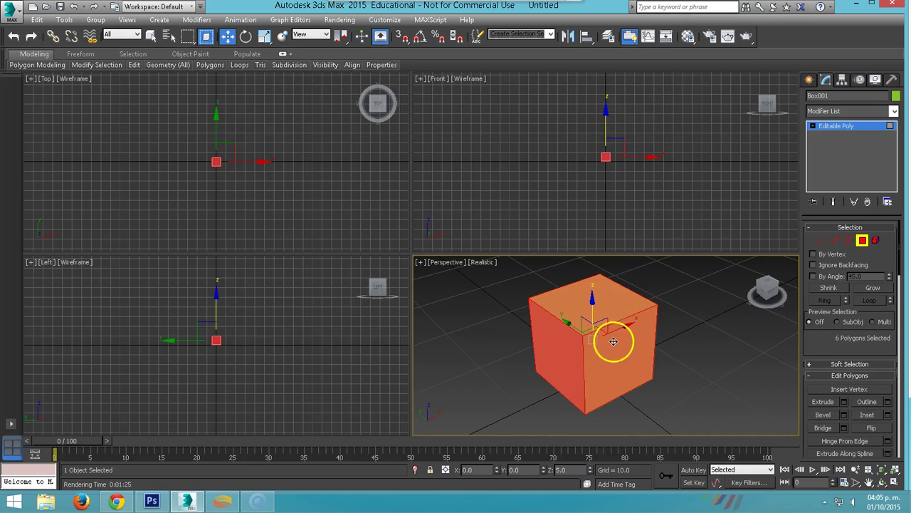
click(667, 339)
Step: Extrude the cube's front face by 10 units using the Extrude settings caddy
click(627, 346)
scroll(584, 328, down, 3)
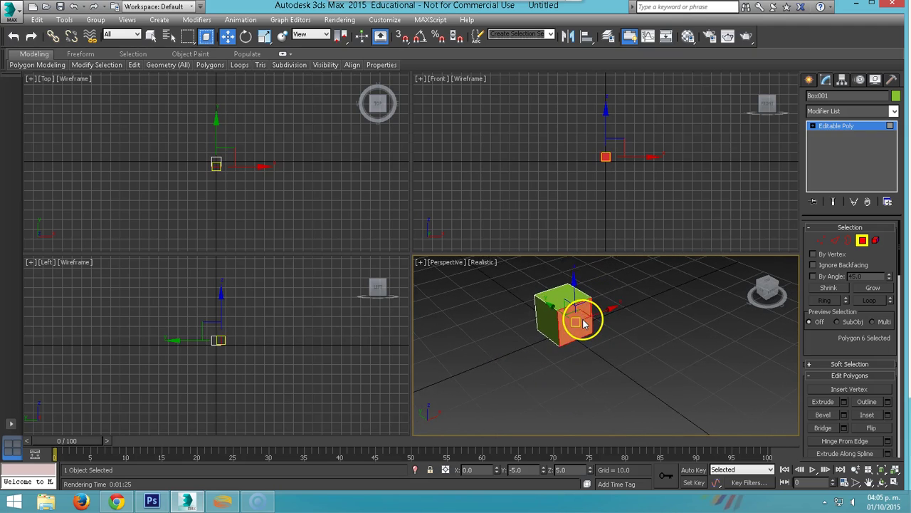
right_click(583, 324)
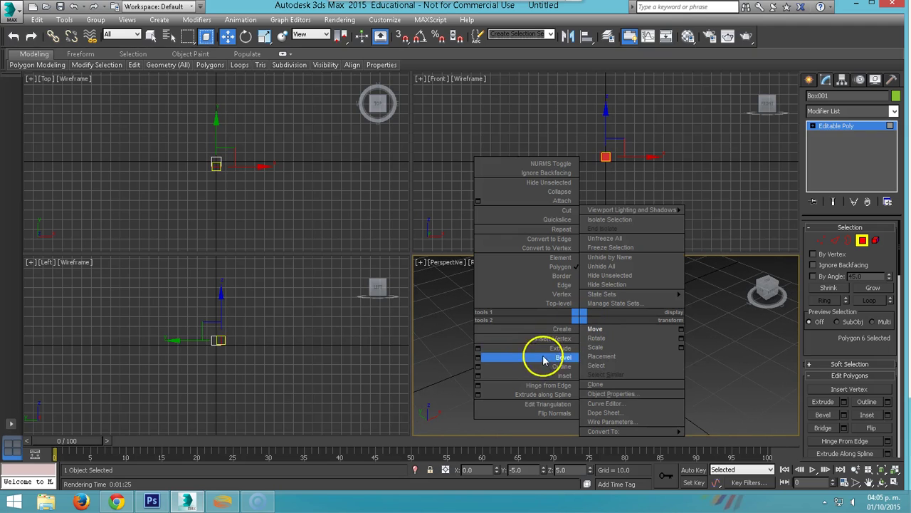
click(481, 348)
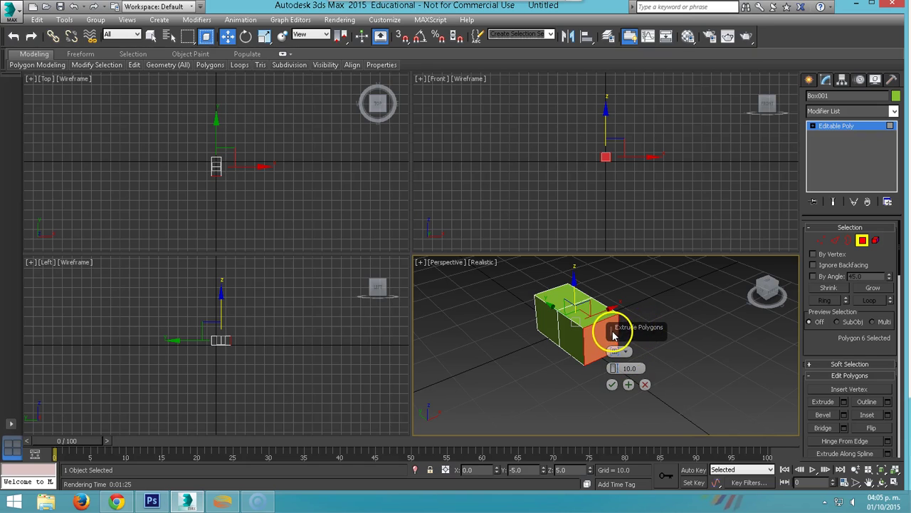
drag(614, 334, 684, 339)
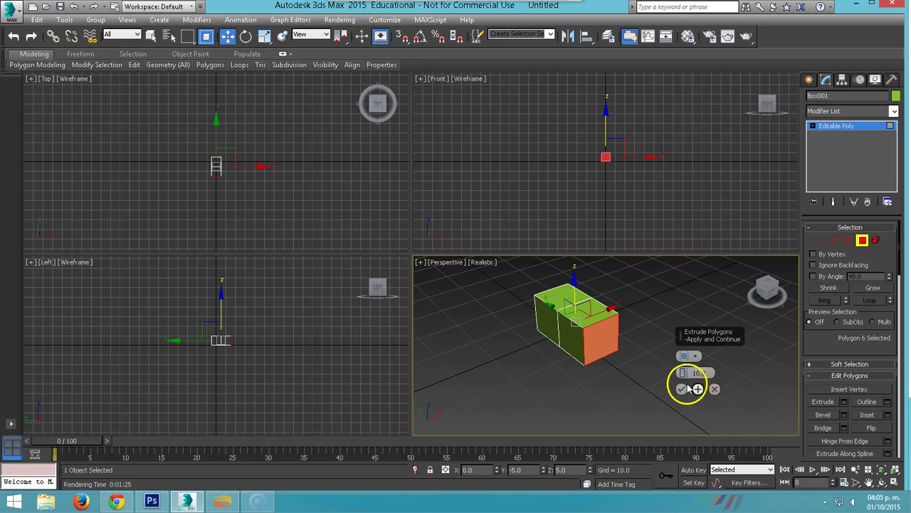
middle_drag(692, 376, 539, 362)
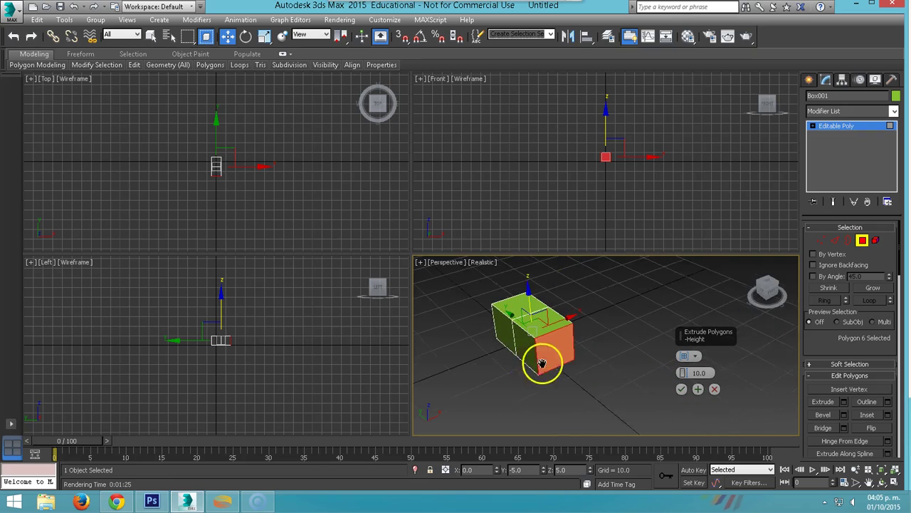
click(699, 389)
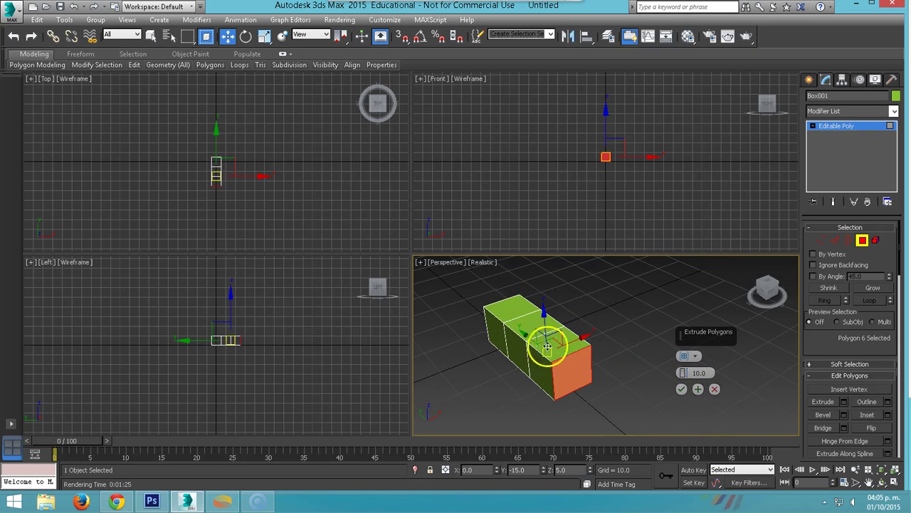
Step: Extrude a top face and a lower side face 10 units each to stack more blocks
click(525, 307)
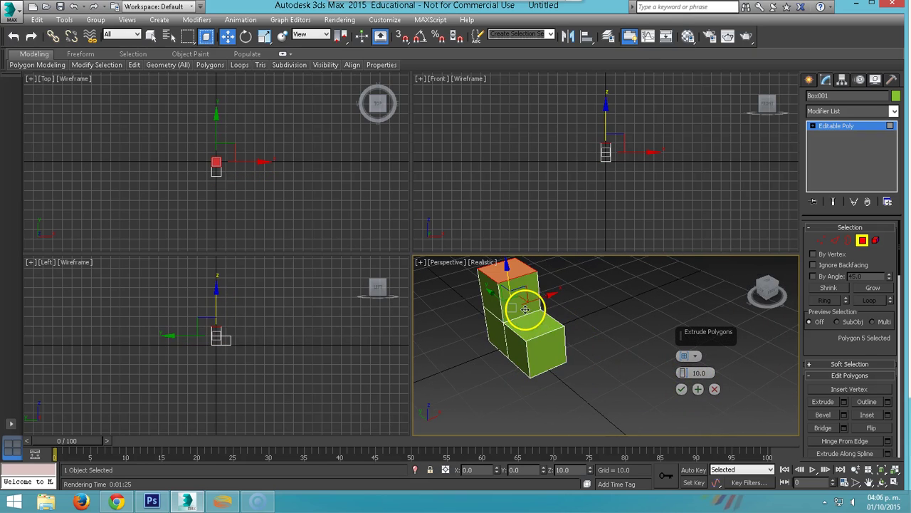
click(561, 358)
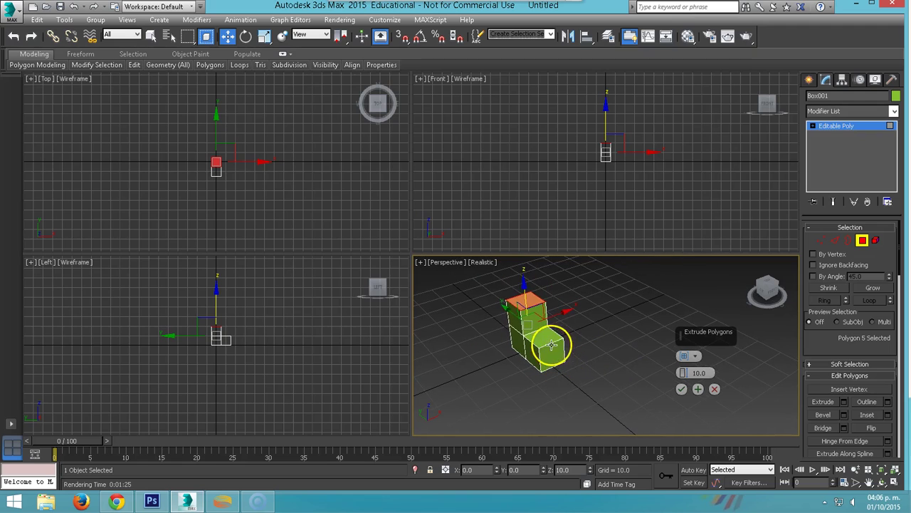
click(698, 389)
click(554, 356)
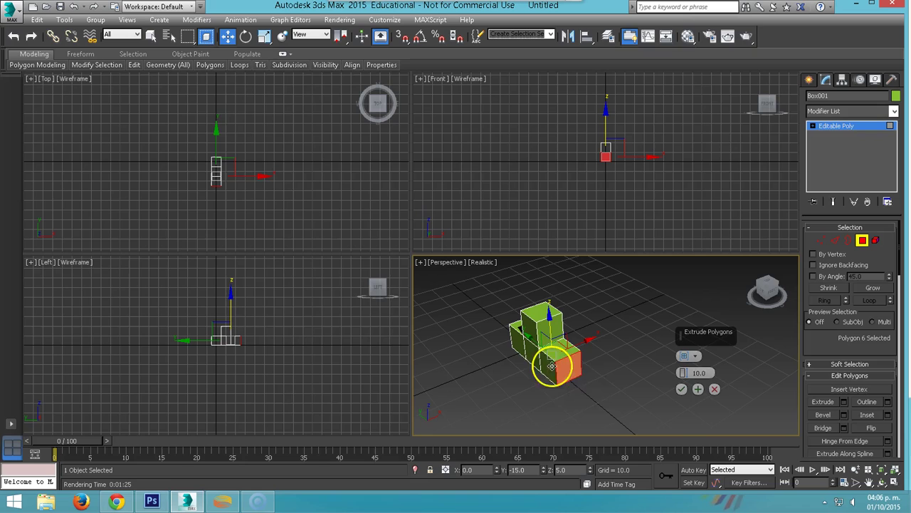
click(682, 389)
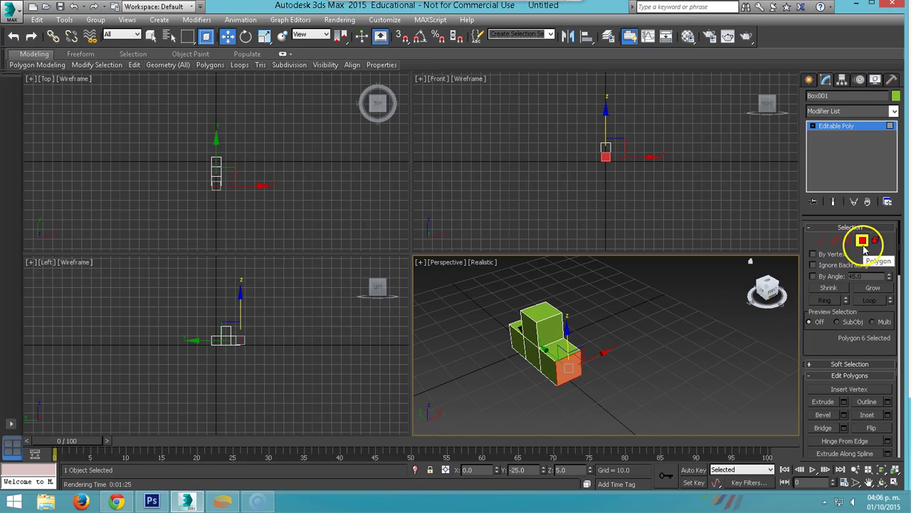
Step: Leave face editing and create a 10x10x10 box using Keyboard Entry
click(857, 130)
mouse_move(577, 337)
alt+middle_down()
mouse_move(546, 338)
mouse_move(739, 220)
alt+middle_up()
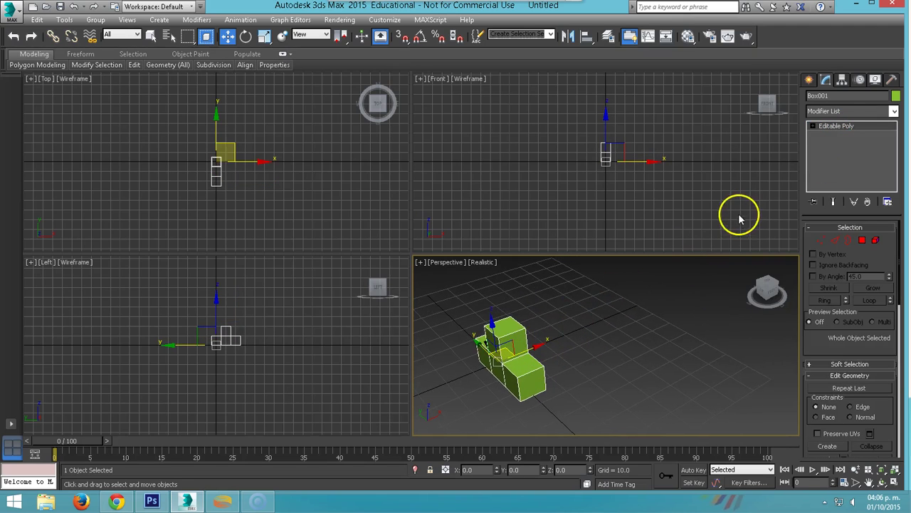
click(809, 79)
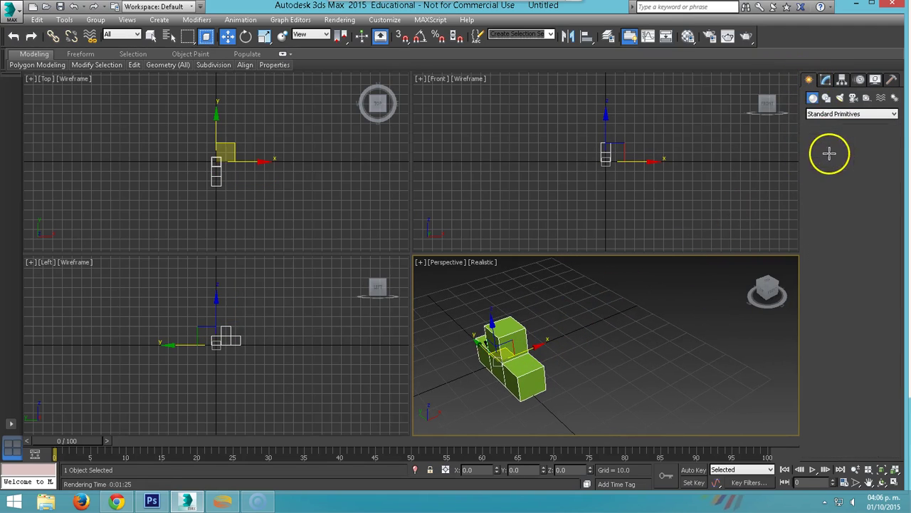
click(829, 152)
click(847, 278)
key(Tab)
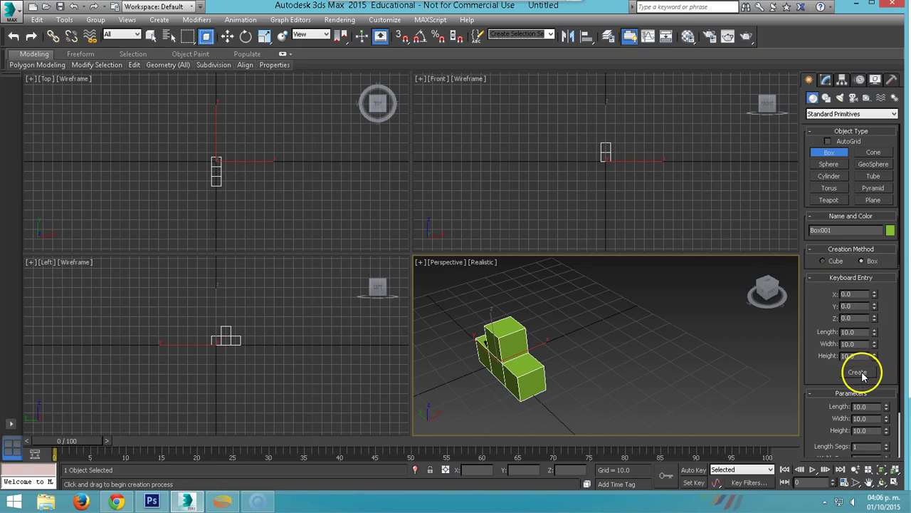
click(859, 373)
Step: Move the new cube beside the green stack and convert it to Editable Poly
key(w)
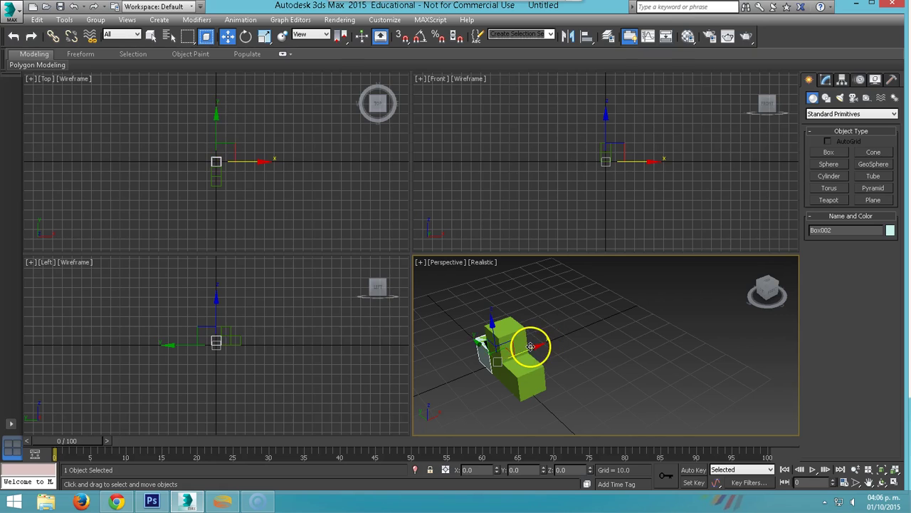
drag(559, 339, 584, 333)
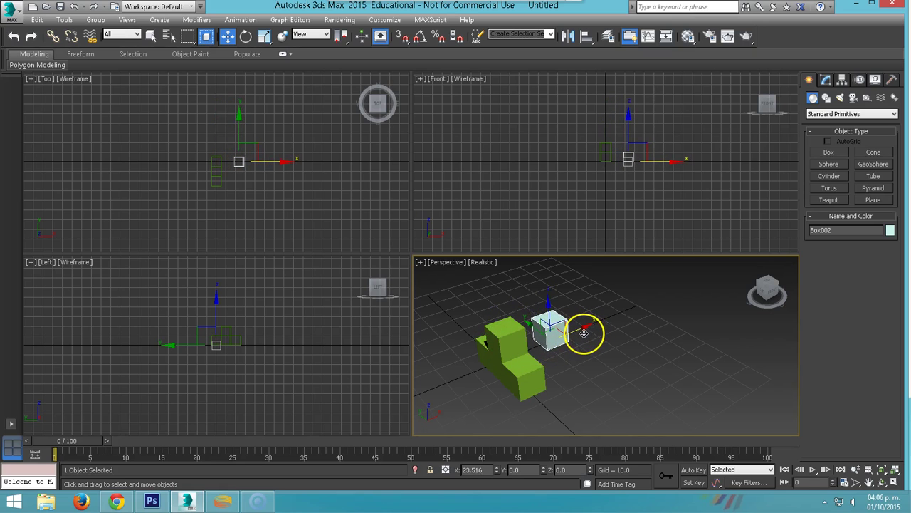
right_click(559, 327)
mouse_move(582, 443)
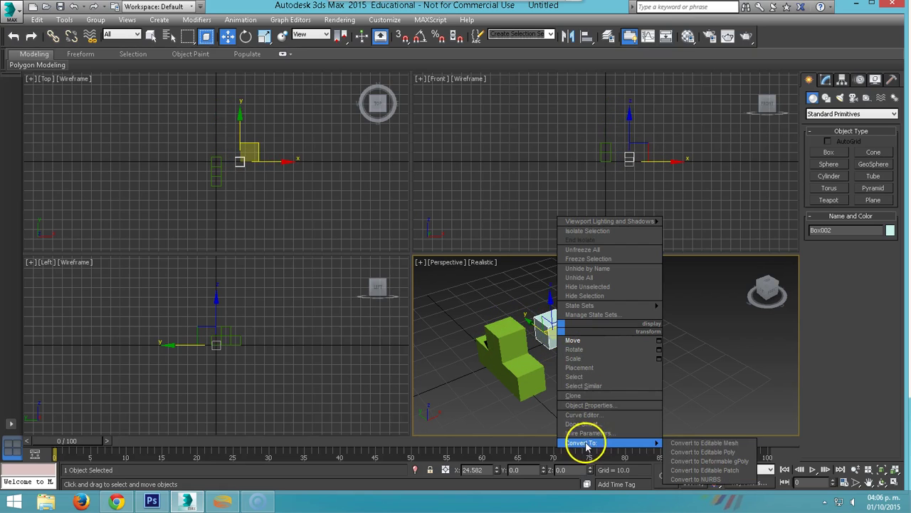
click(712, 455)
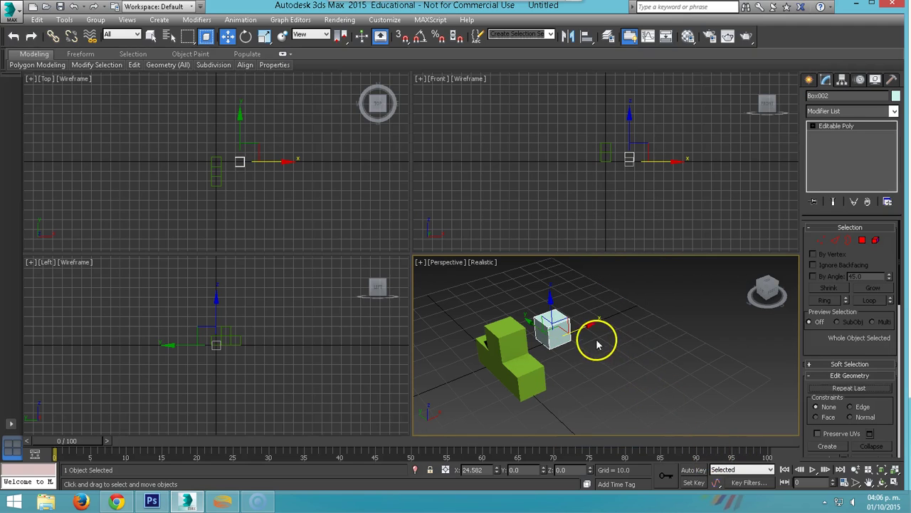
Step: Reposition the pale cyan cube and Shift-drag out a copy of it
mouse_move(597, 342)
middle_down()
mouse_move(584, 349)
mouse_move(643, 349)
mouse_move(641, 327)
mouse_move(665, 314)
middle_up()
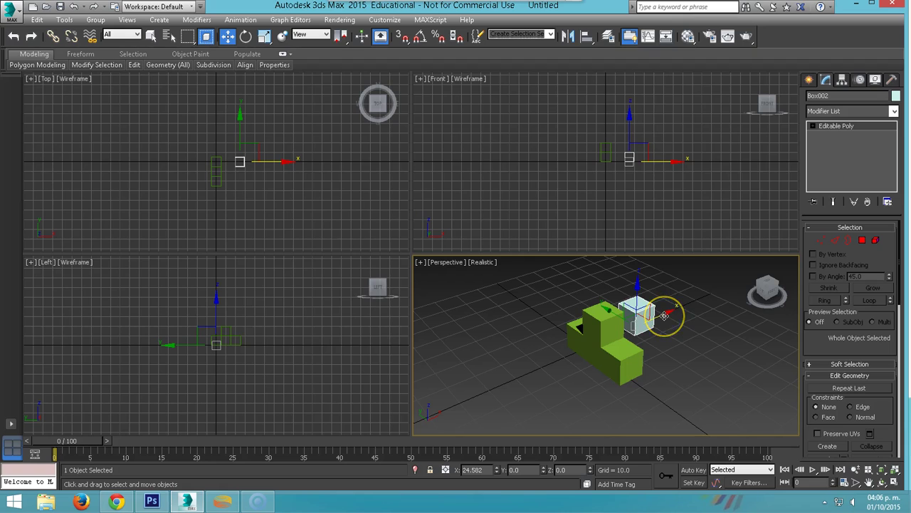
mouse_move(664, 315)
mouse_down()
mouse_move(559, 339)
mouse_move(574, 340)
mouse_up()
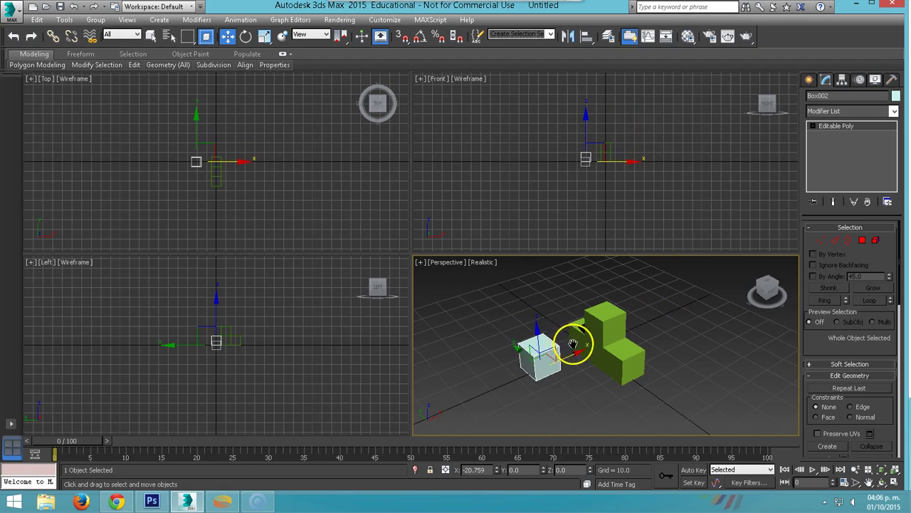
middle_drag(574, 340, 603, 344)
shift+drag(603, 348, 532, 371)
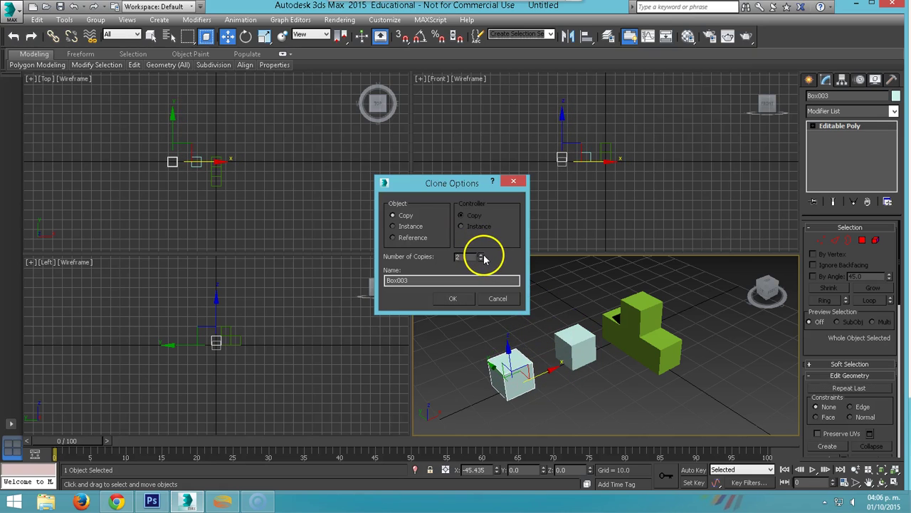
Step: Confirm 3 copies to make a row of four cubes, enable edged faces (F4), and select the first cube
click(453, 298)
mouse_move(524, 330)
middle_down()
mouse_move(575, 331)
mouse_move(564, 327)
middle_up()
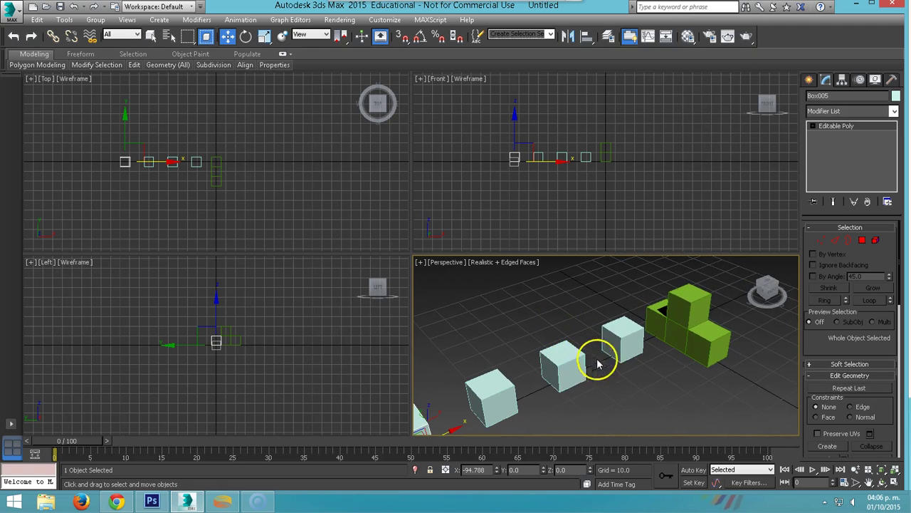
key(F4)
scroll(683, 320, down, 3)
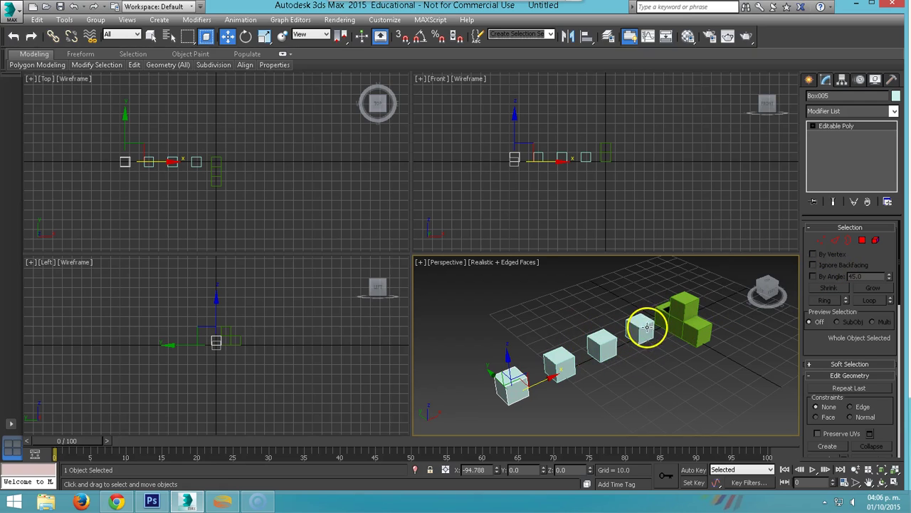
click(520, 386)
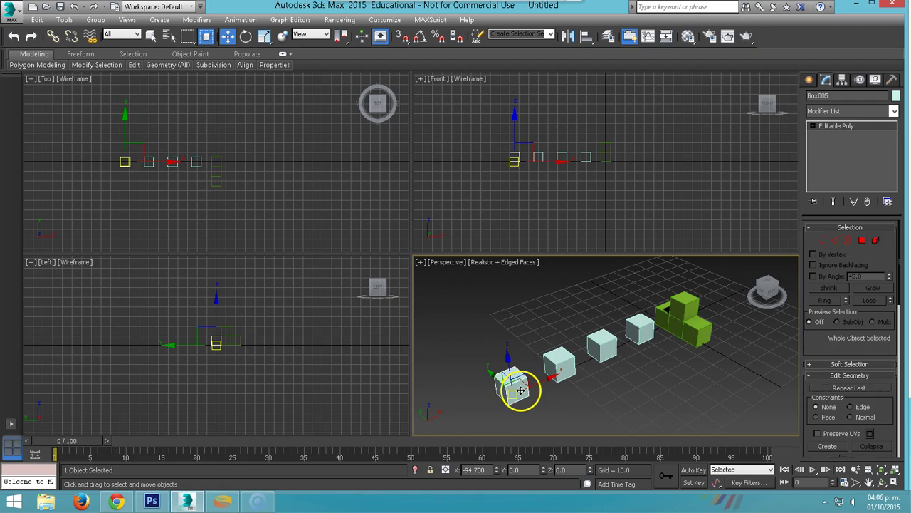
Step: Extrude the front cube's side face, then its top face twice, into an L-shaped column
key(4)
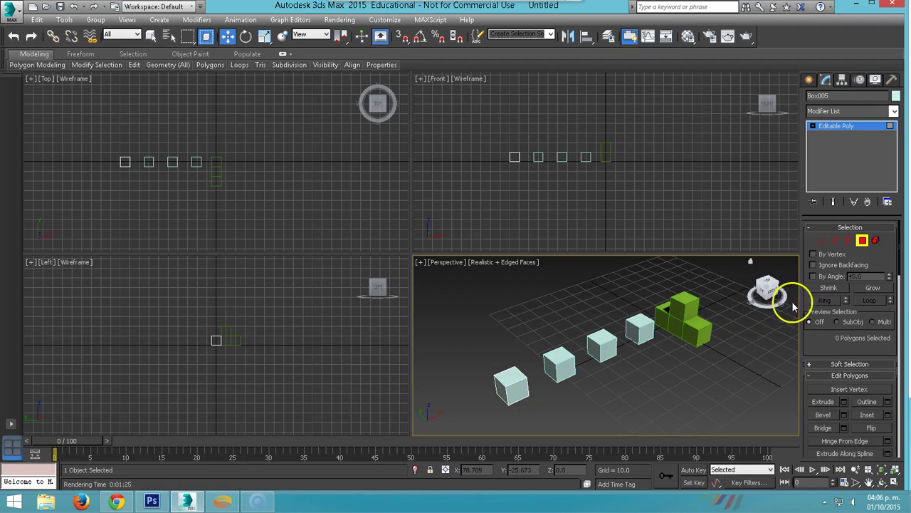
click(520, 384)
right_click(517, 372)
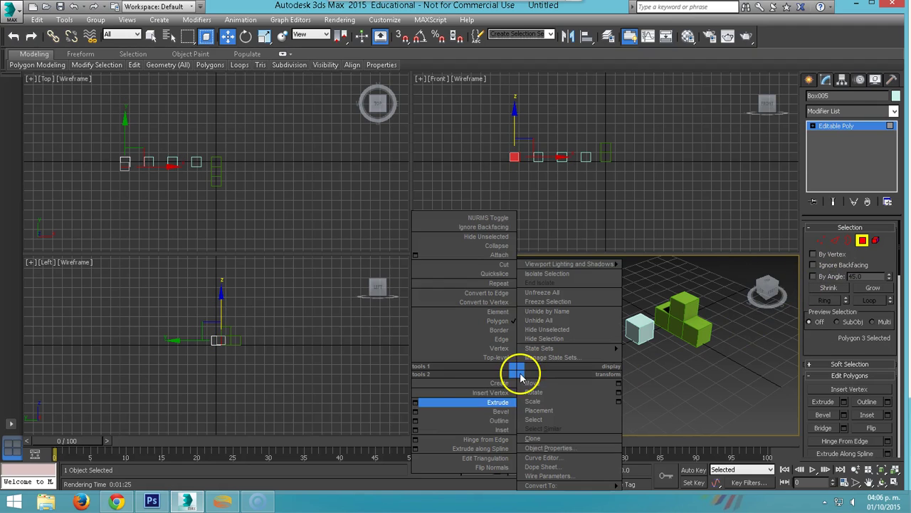
click(415, 403)
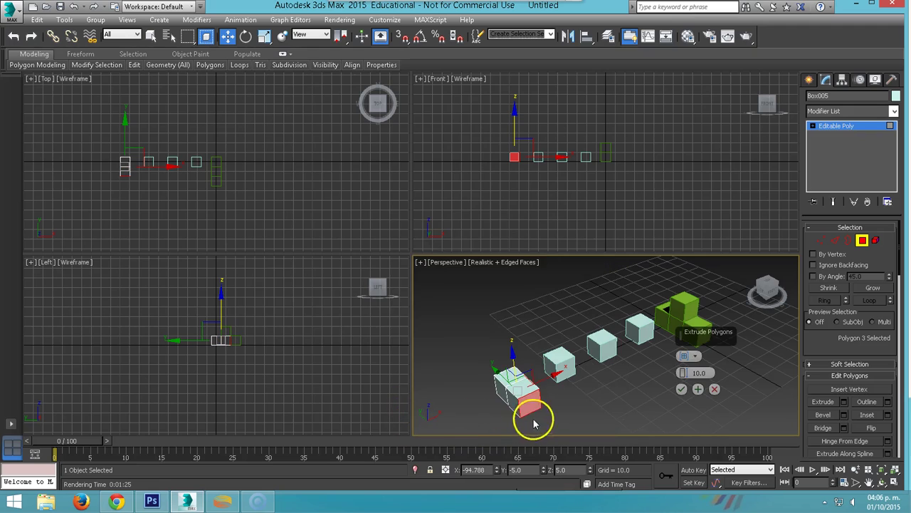
click(698, 389)
click(508, 376)
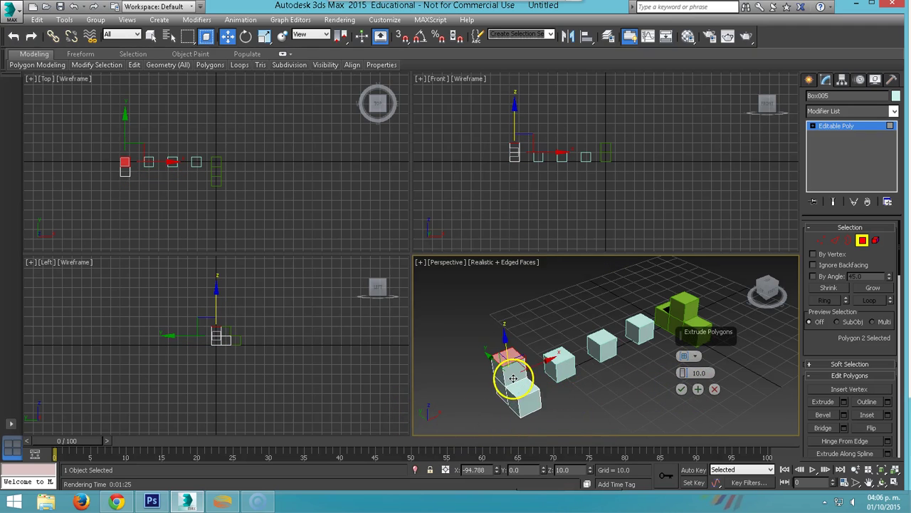
click(698, 388)
click(522, 389)
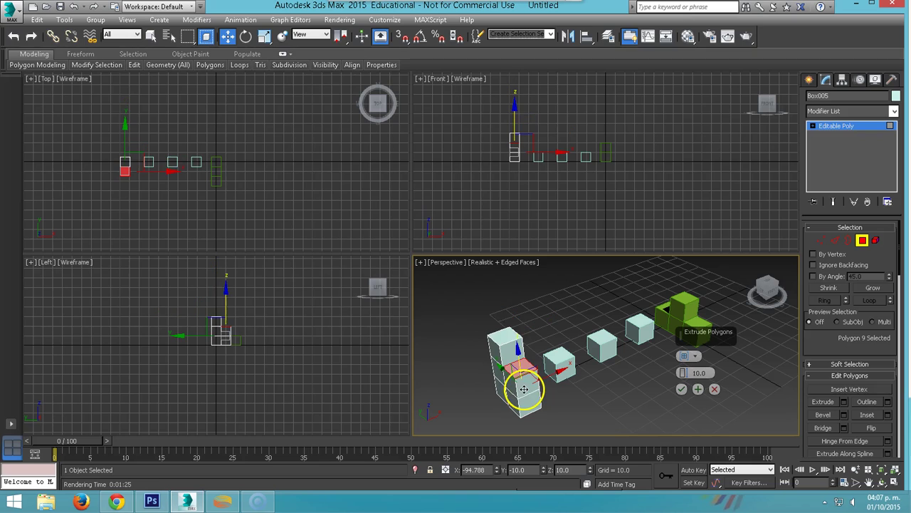
key(ctrl+z)
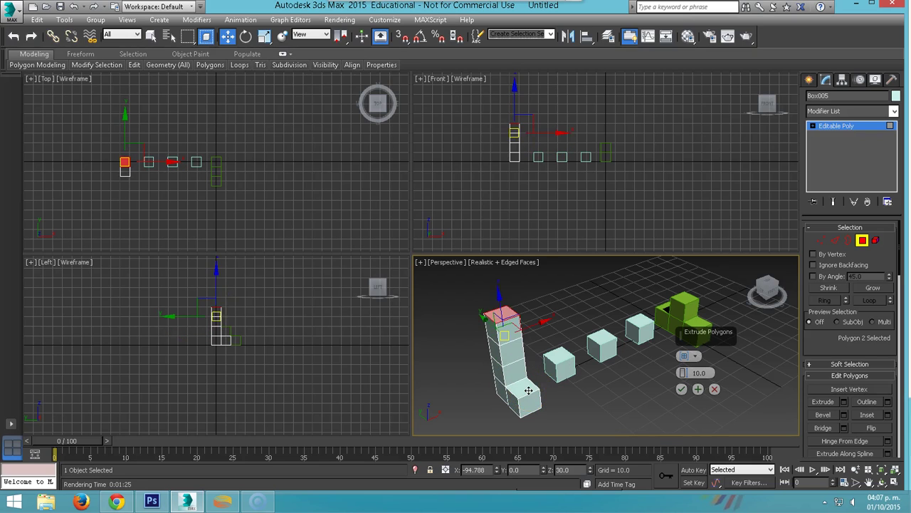
click(681, 389)
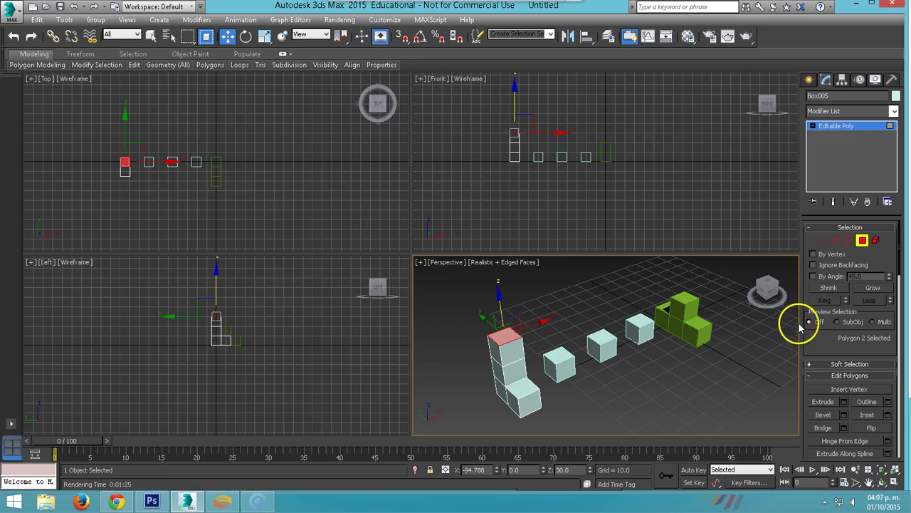
click(862, 241)
Step: Extrude Box004's side and top faces to grow it into a stacked shape
click(560, 360)
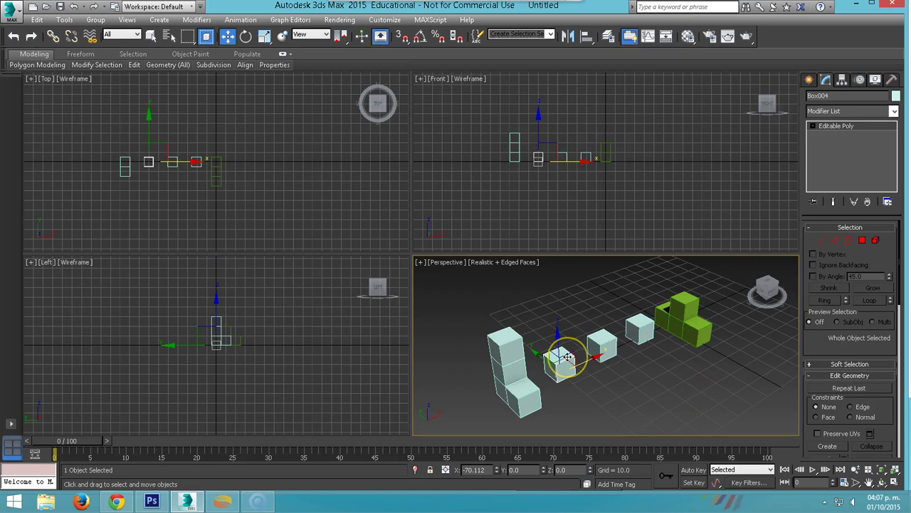
key(4)
click(563, 359)
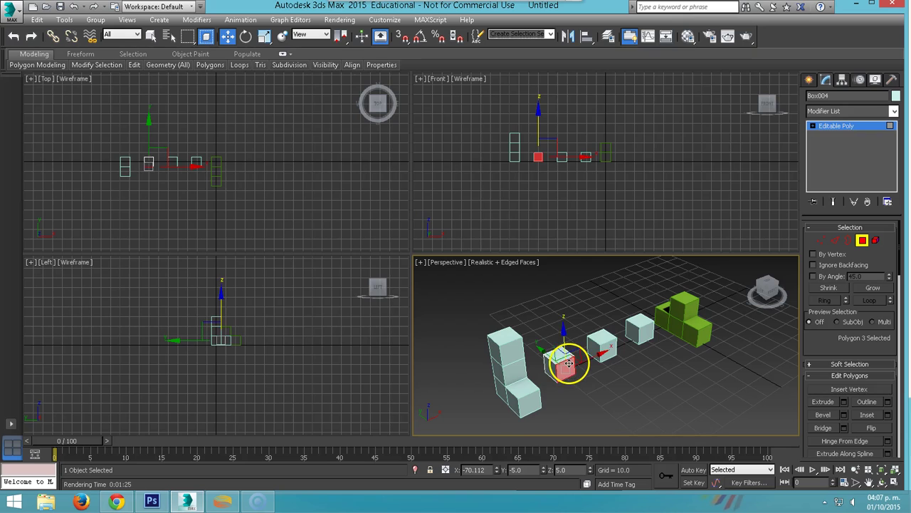
right_click(565, 360)
click(469, 392)
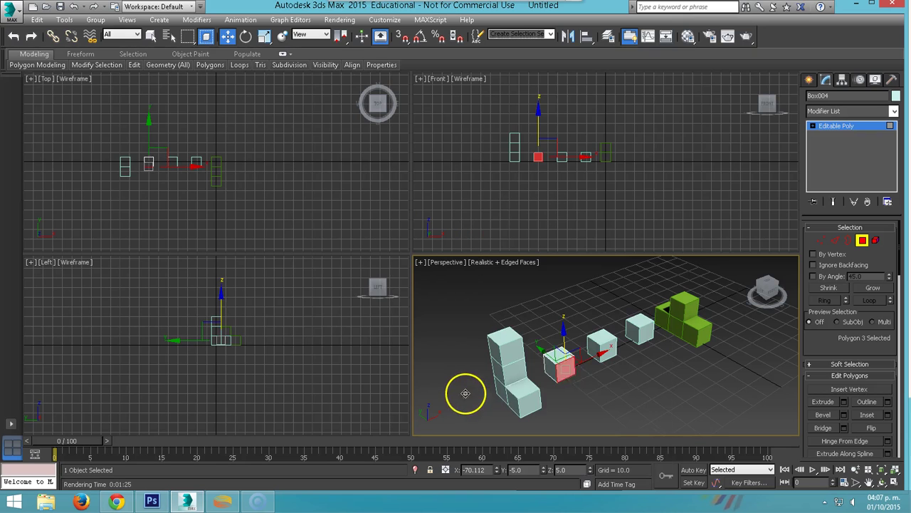
click(698, 388)
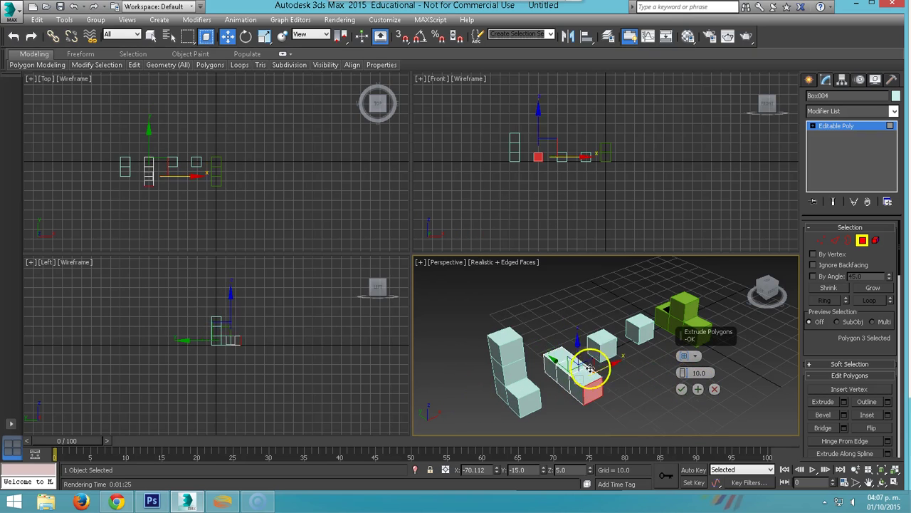
click(558, 339)
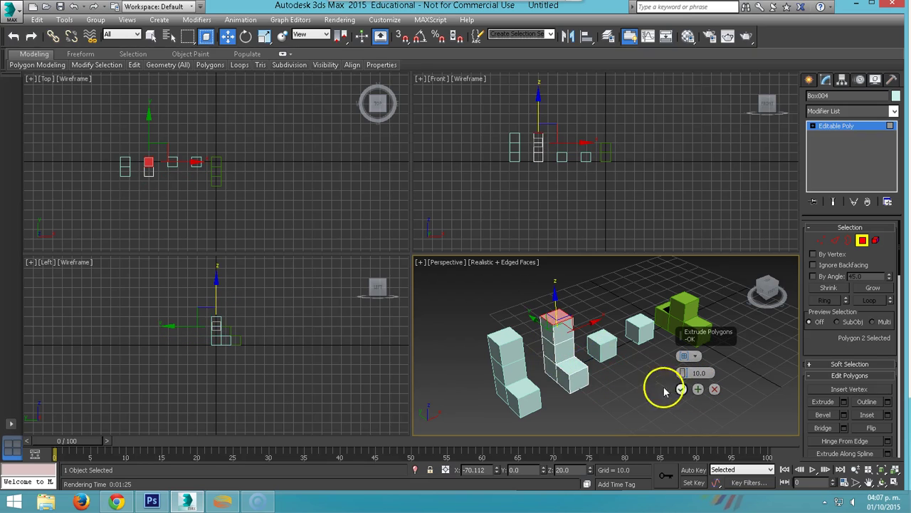
click(566, 360)
click(682, 389)
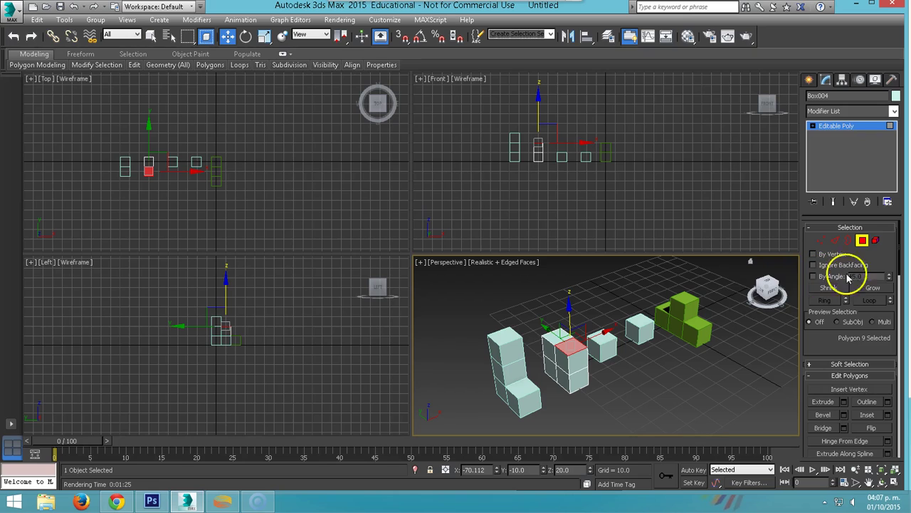
click(863, 242)
Step: Extrude a face of Box003 by 10, then a side face of the grown box
click(616, 340)
key(4)
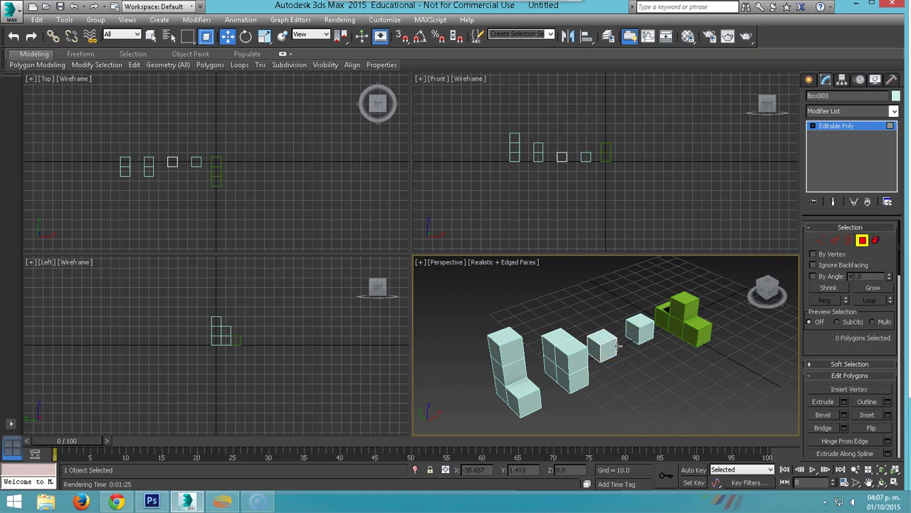
click(607, 346)
right_click(604, 347)
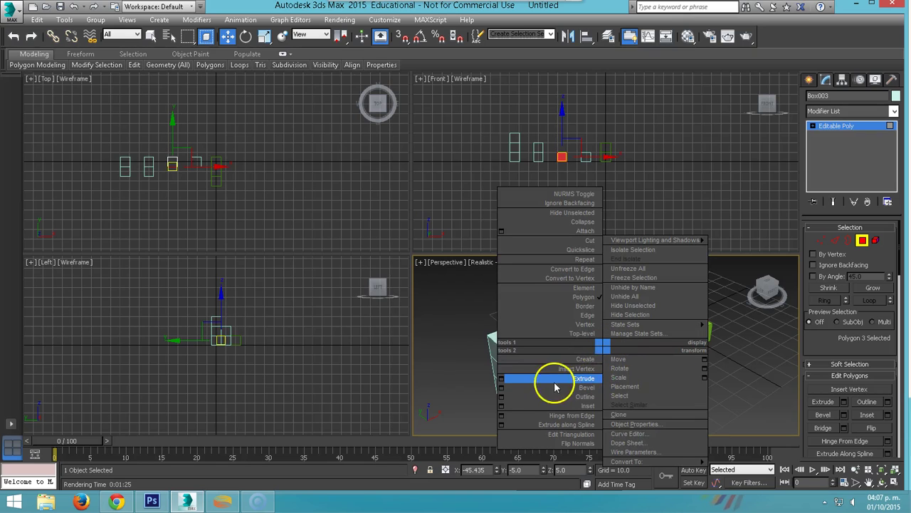
click(501, 380)
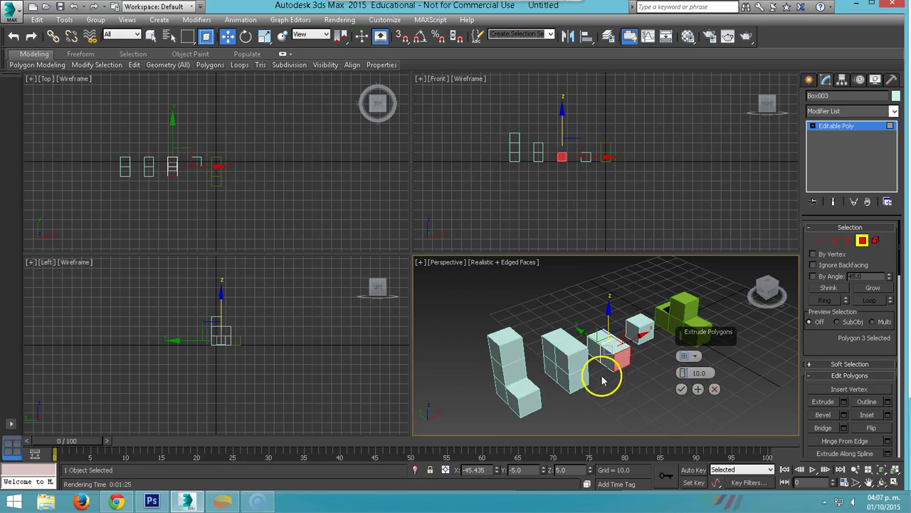
click(699, 389)
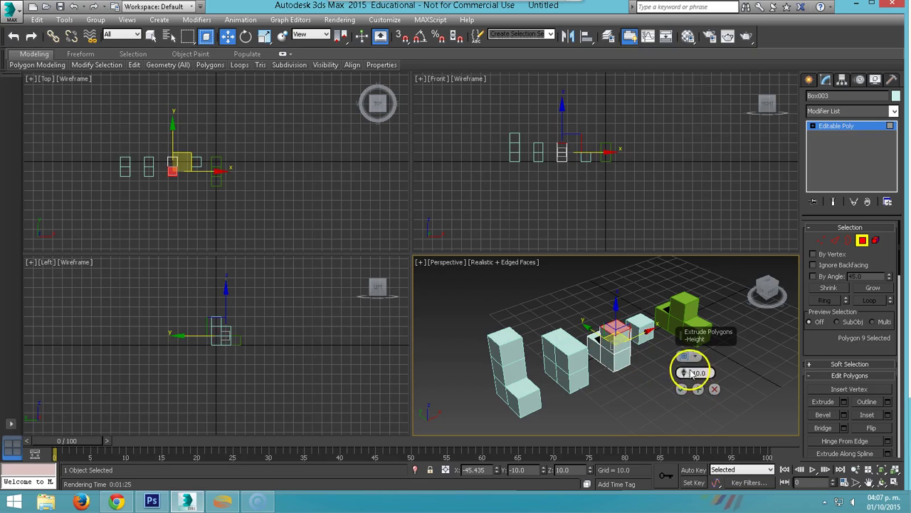
click(625, 348)
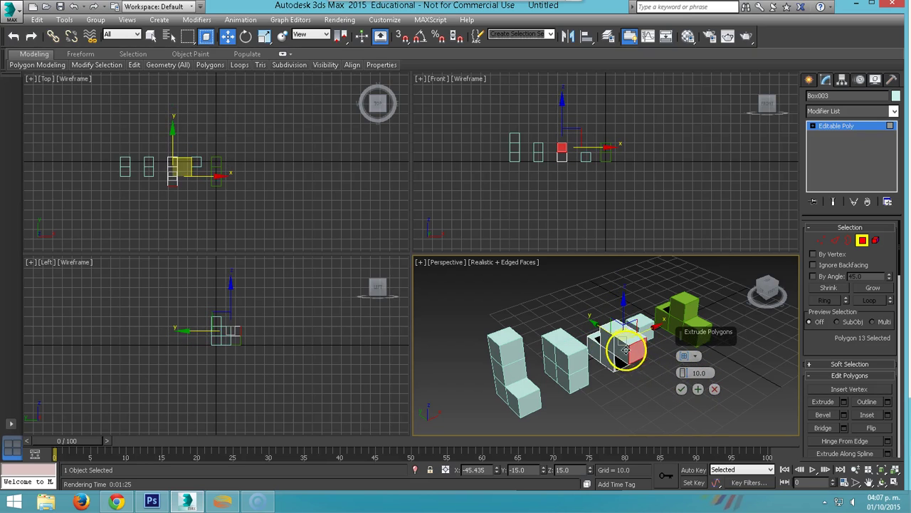
click(682, 388)
click(862, 241)
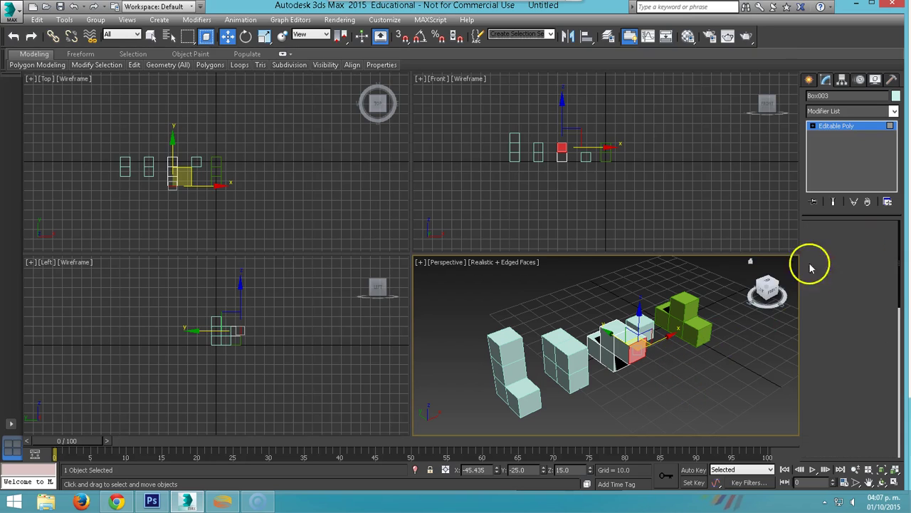
Step: Extrude Box002's top face upward repeatedly into a four-cube tower
click(641, 321)
key(4)
click(641, 320)
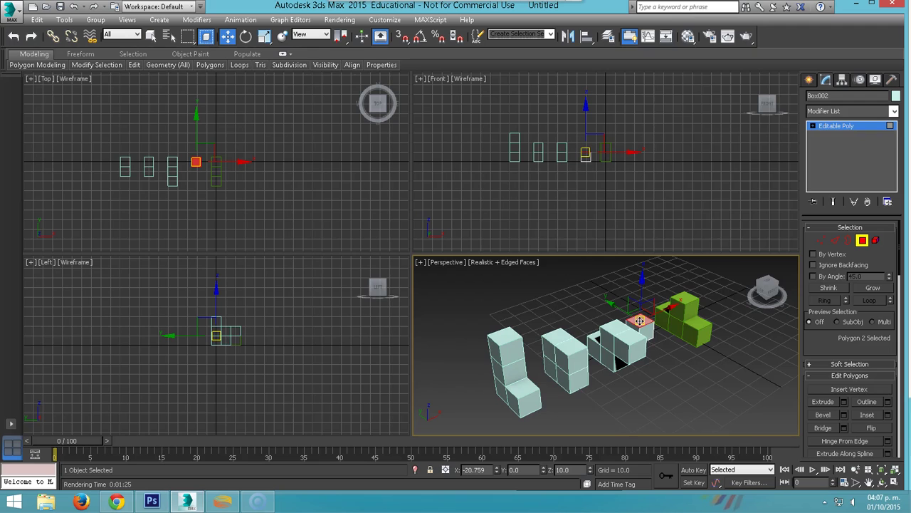
right_click(641, 320)
click(534, 350)
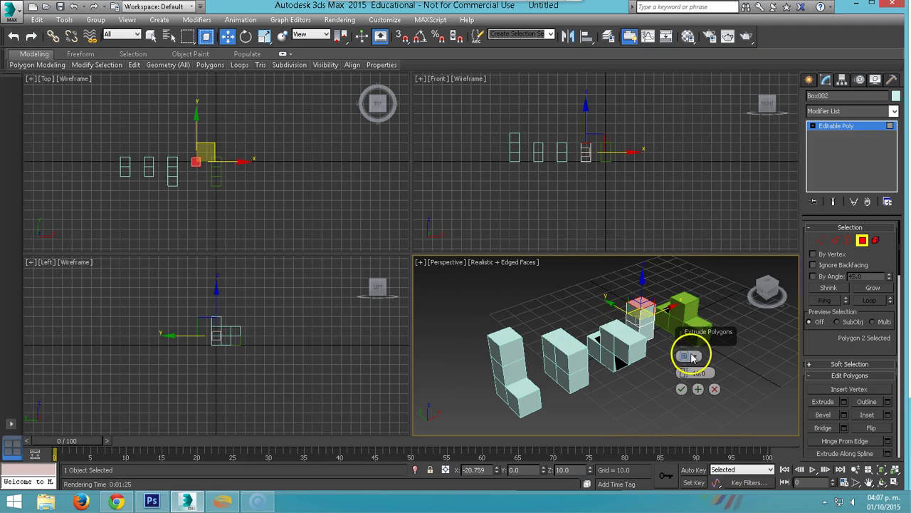
click(698, 388)
click(698, 388)
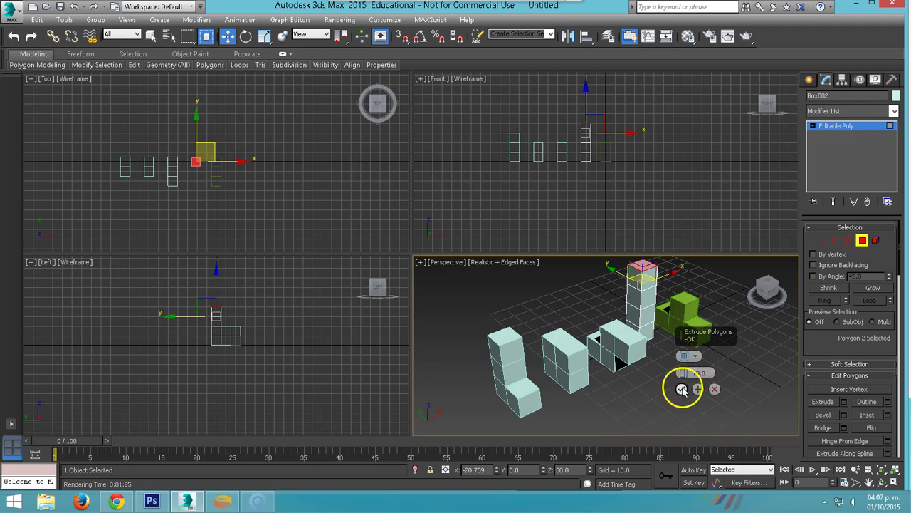
click(682, 389)
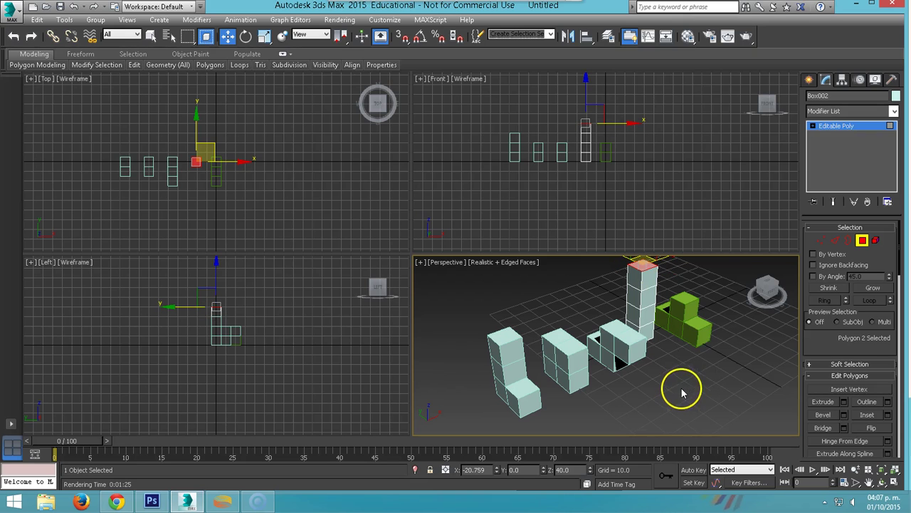
click(863, 241)
Step: Marquee-select all five box stacks and set their object colour to pale lavender
scroll(712, 314, down, 3)
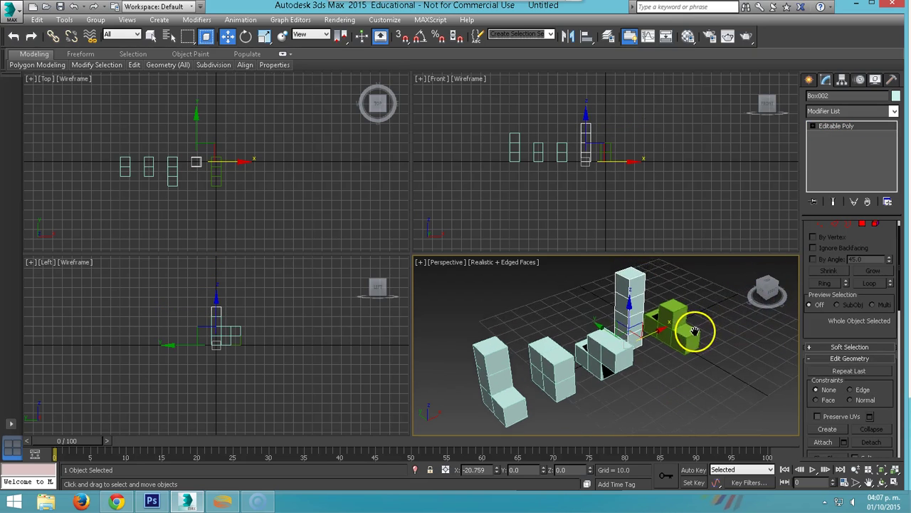
scroll(631, 326, down, 2)
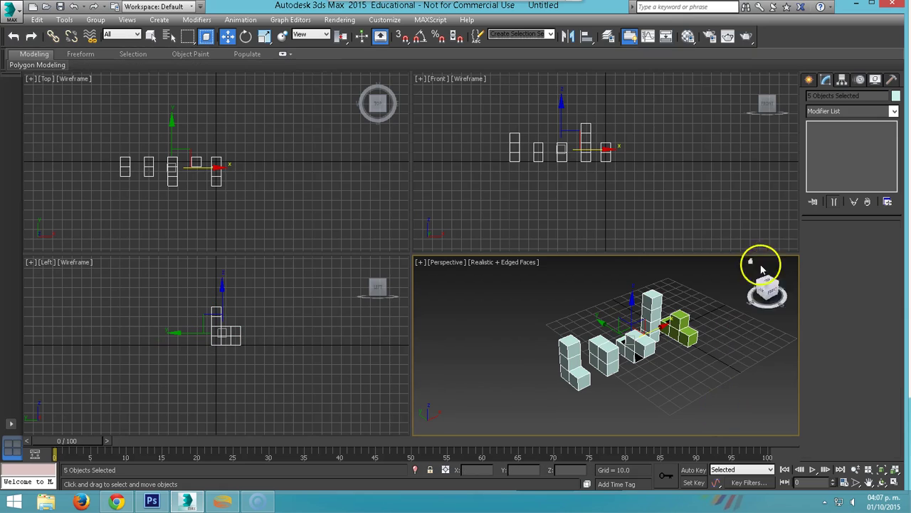
drag(538, 278, 718, 385)
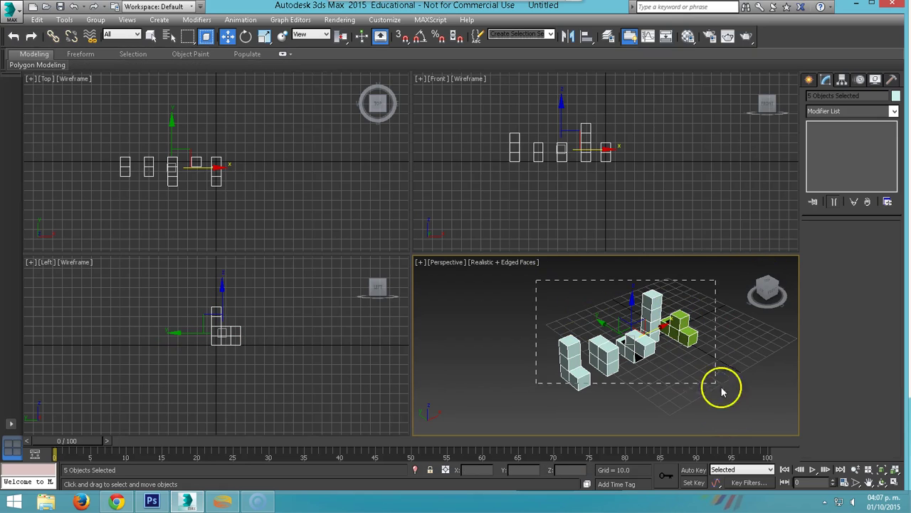
click(896, 97)
click(499, 246)
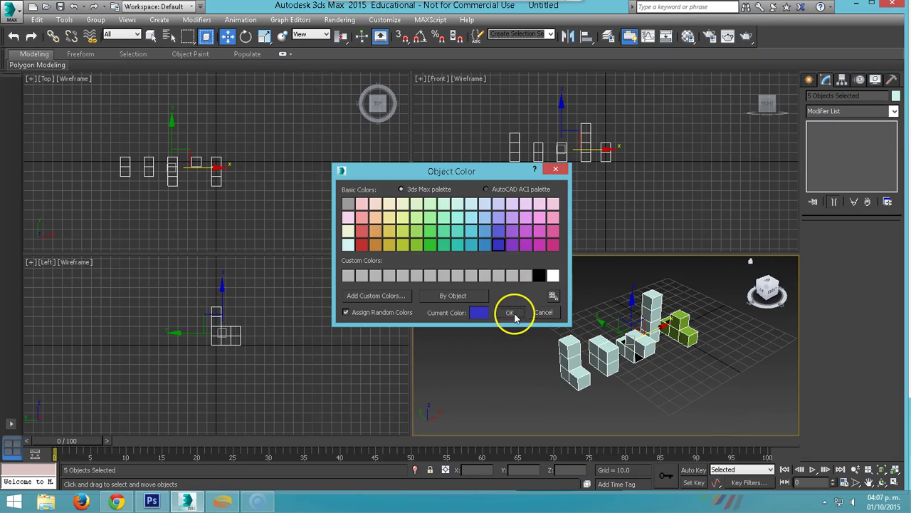
click(509, 312)
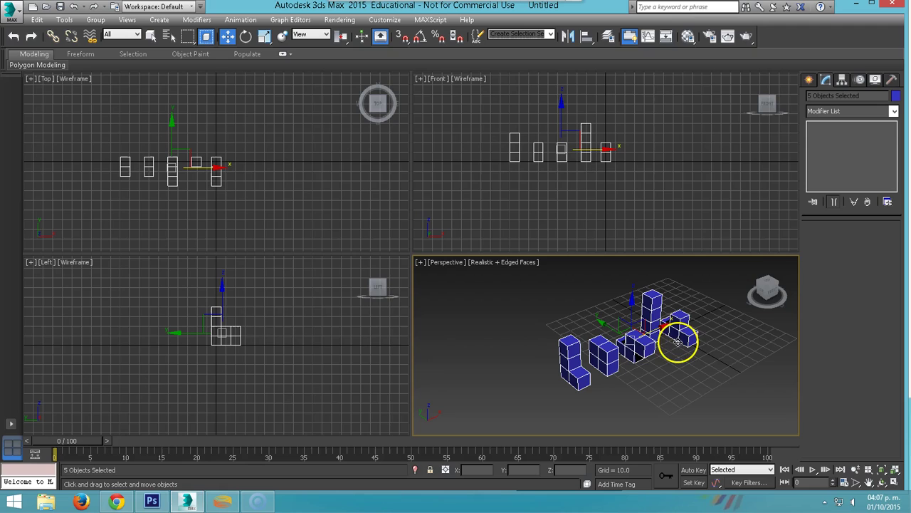
click(896, 97)
click(498, 217)
click(509, 312)
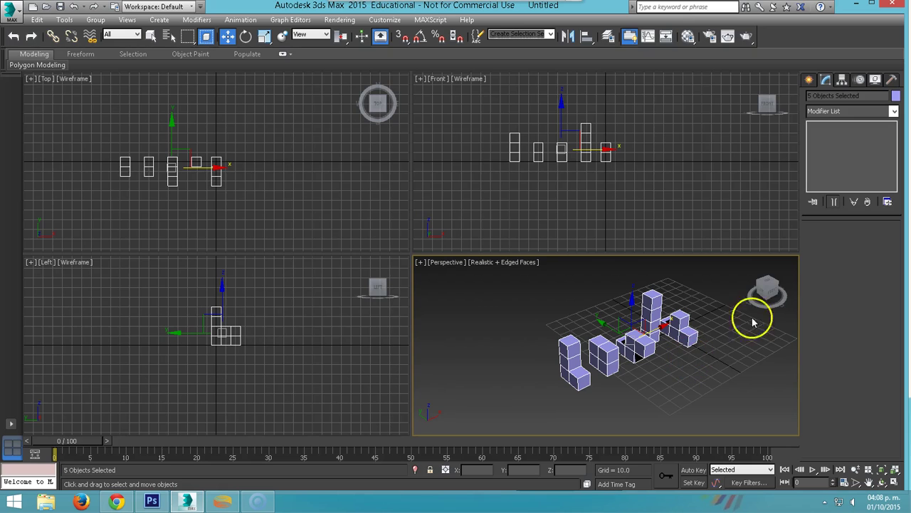
Step: Draw a ground plane across the Top viewport
click(809, 79)
click(874, 201)
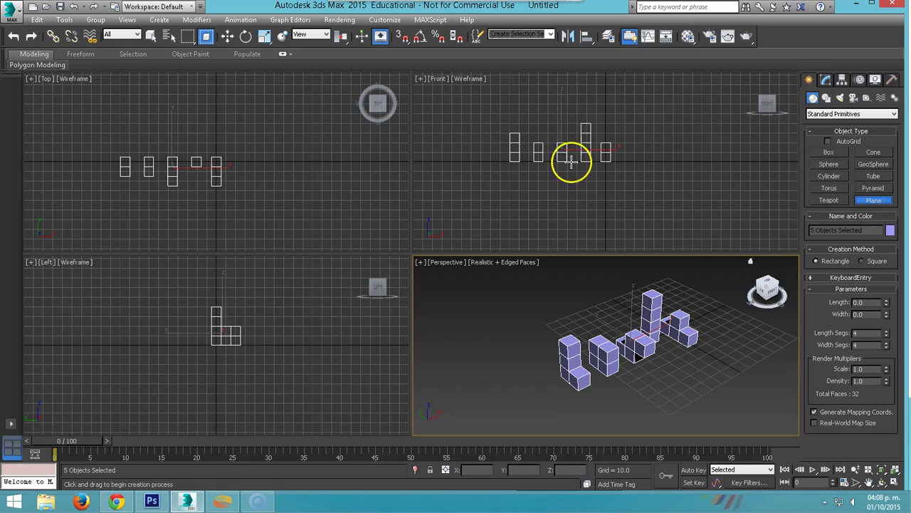
scroll(218, 161, down, 3)
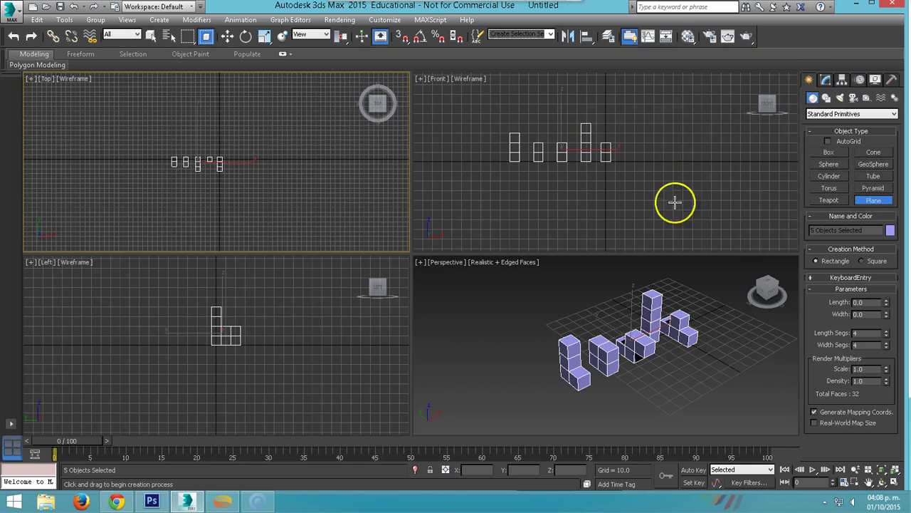
mouse_move(97, 110)
mouse_down()
mouse_move(287, 253)
mouse_move(291, 277)
mouse_up()
Step: Move the plane up and scale it to about 123% in X and 116% in Y
key(w)
mouse_move(210, 184)
mouse_down()
mouse_move(216, 159)
mouse_move(257, 171)
mouse_up()
right_click(207, 167)
click(227, 200)
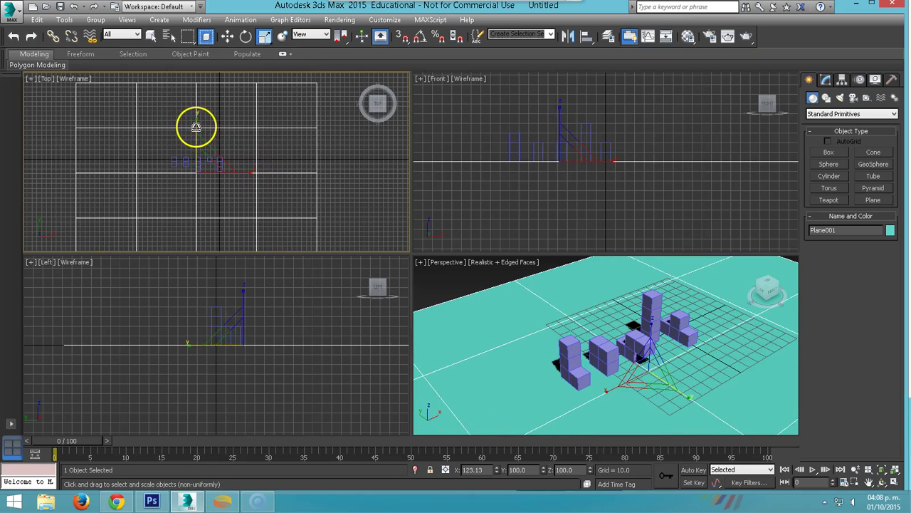
drag(196, 126, 196, 118)
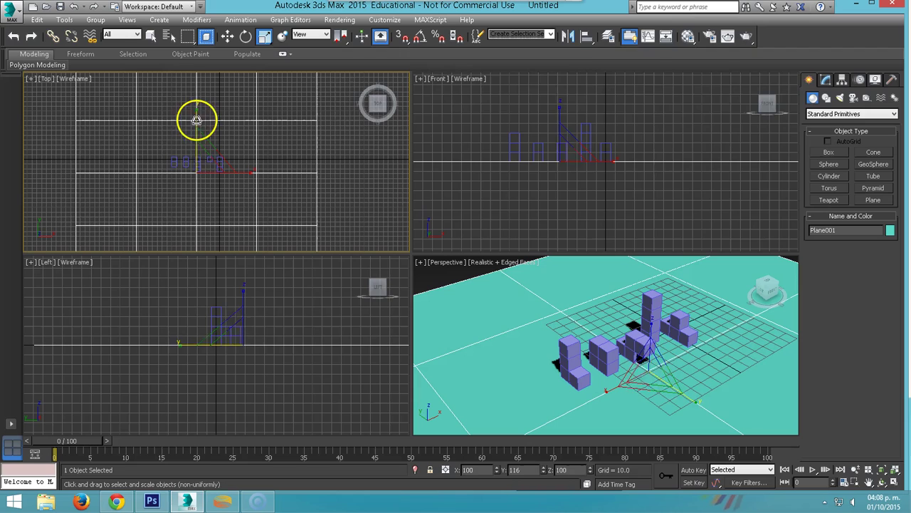
click(825, 115)
Step: Create an L-Ext wall 194.083 high and 9.467 thick behind the stacks, then reframe the view
click(825, 128)
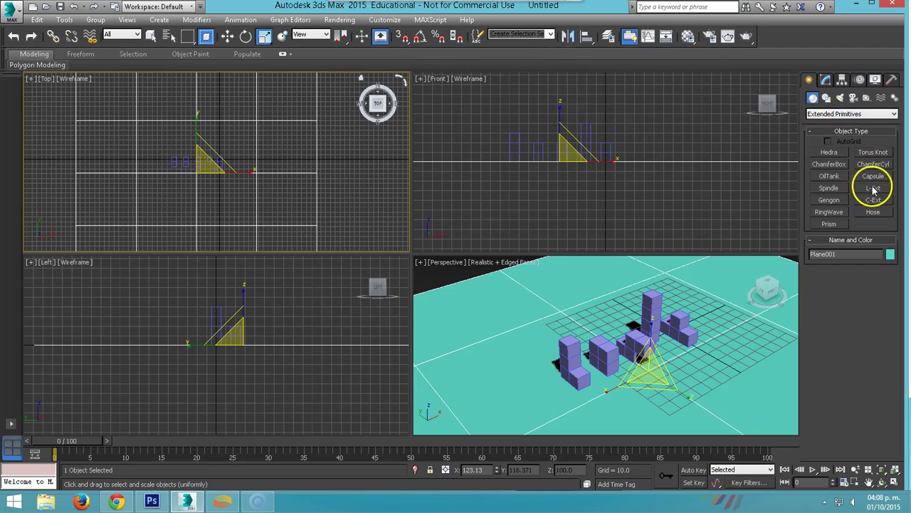
click(873, 188)
drag(143, 119, 255, 225)
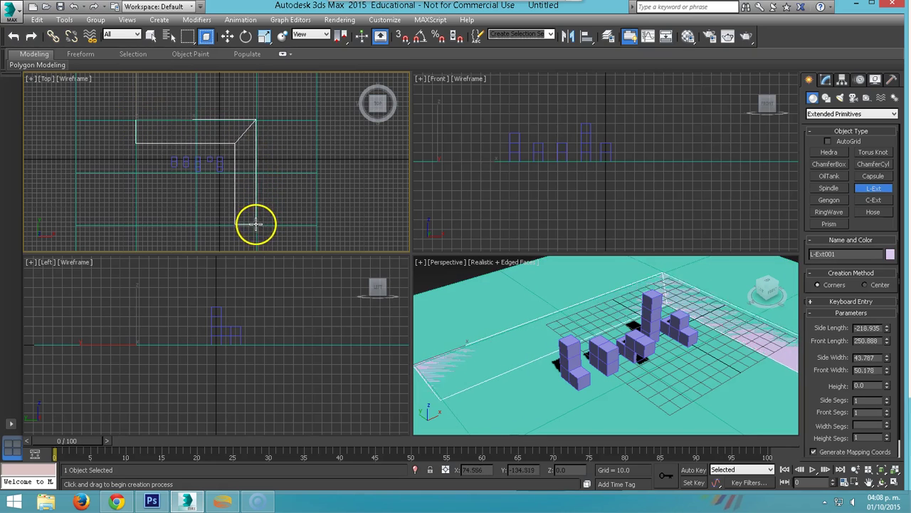
mouse_move(256, 225)
mouse_down()
mouse_move(212, 186)
mouse_move(258, 225)
mouse_up()
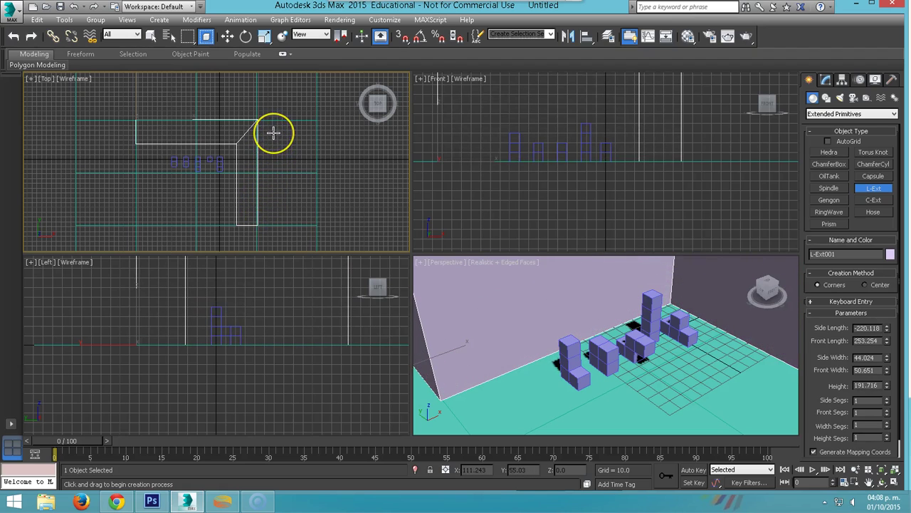
drag(275, 132, 256, 127)
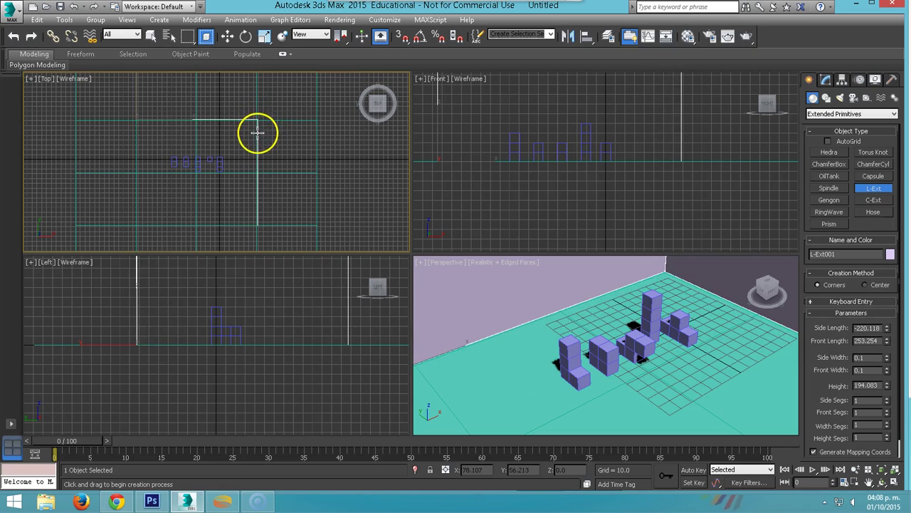
click(525, 266)
middle_drag(628, 319, 591, 306)
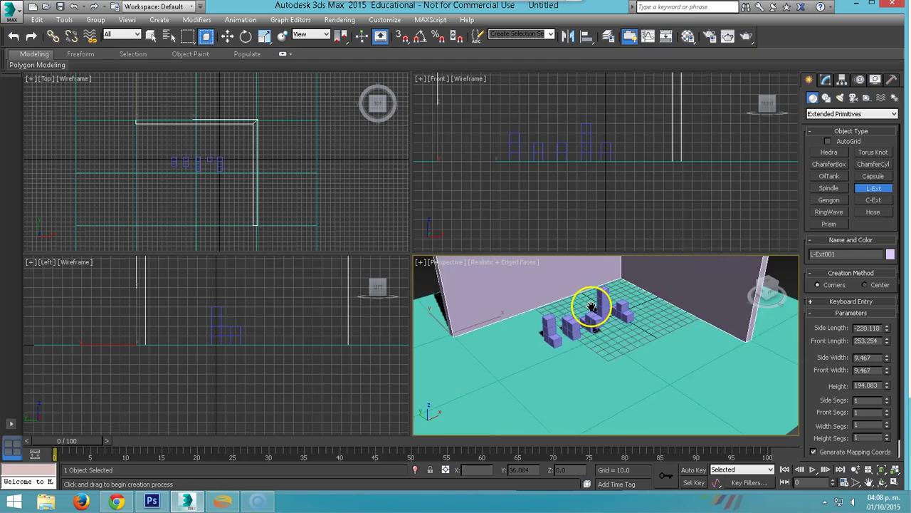
scroll(591, 306, up, 3)
alt+middle_drag(582, 329, 586, 310)
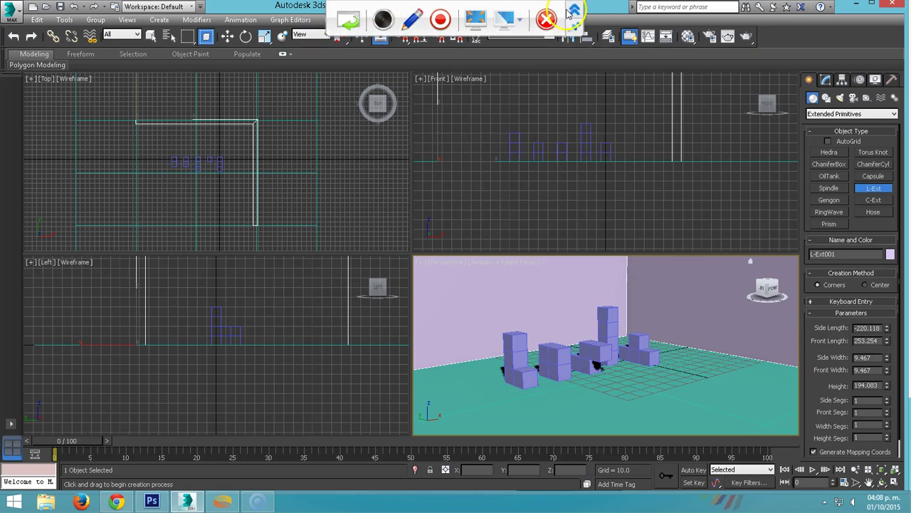
click(572, 12)
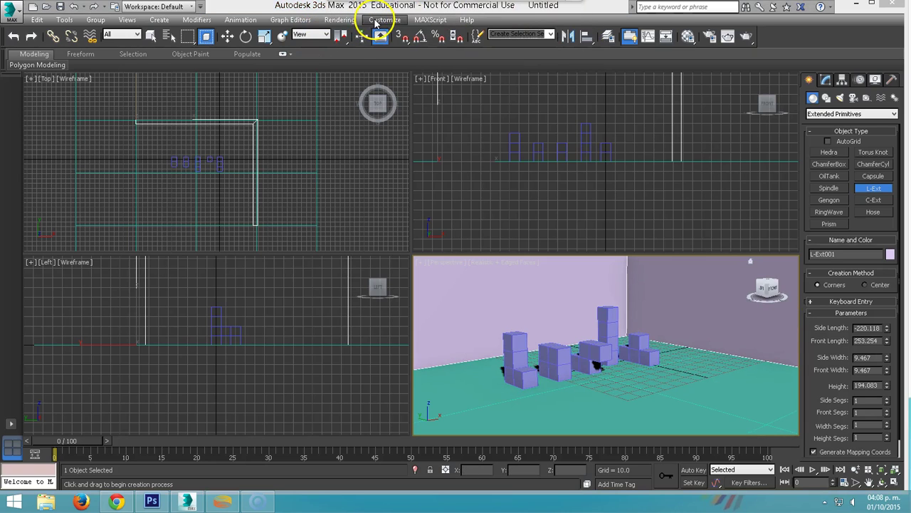
click(344, 19)
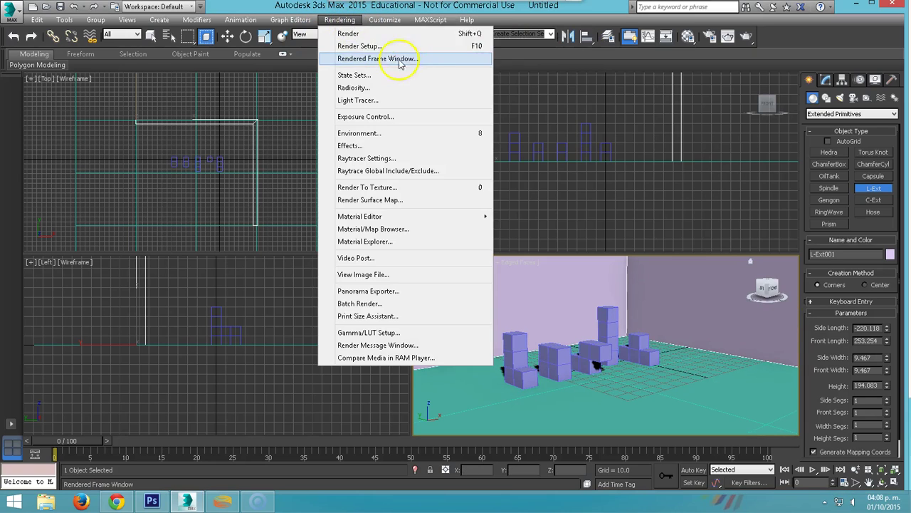
click(468, 47)
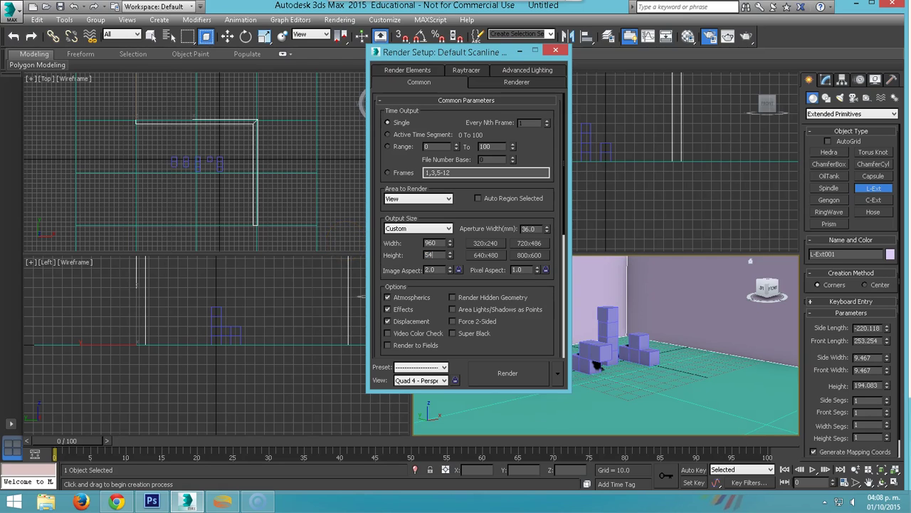
click(555, 49)
mouse_move(677, 356)
middle_down()
mouse_move(685, 363)
mouse_move(678, 366)
middle_up()
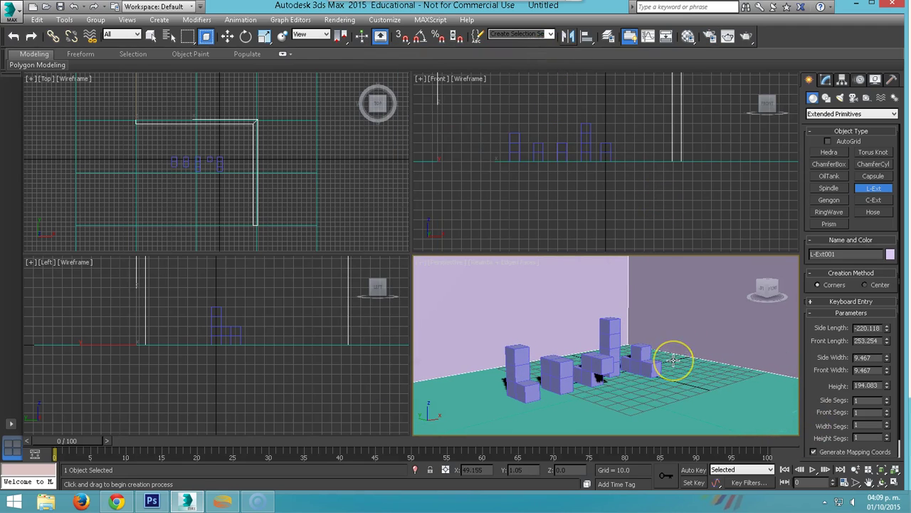
Step: Enable safe frames (Shift+F), zoom, pan and orbit closer to the stacks, then press M for the Material Editor
key(shift+f)
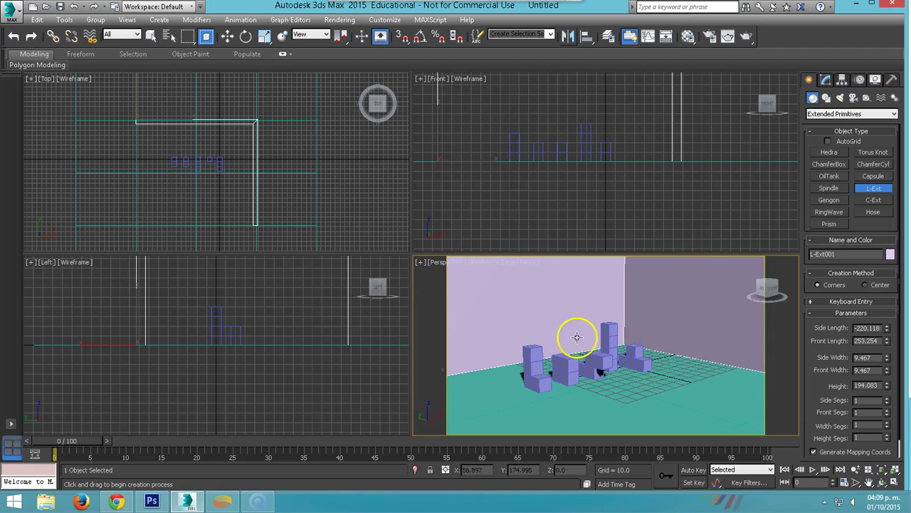
middle_drag(604, 338, 612, 337)
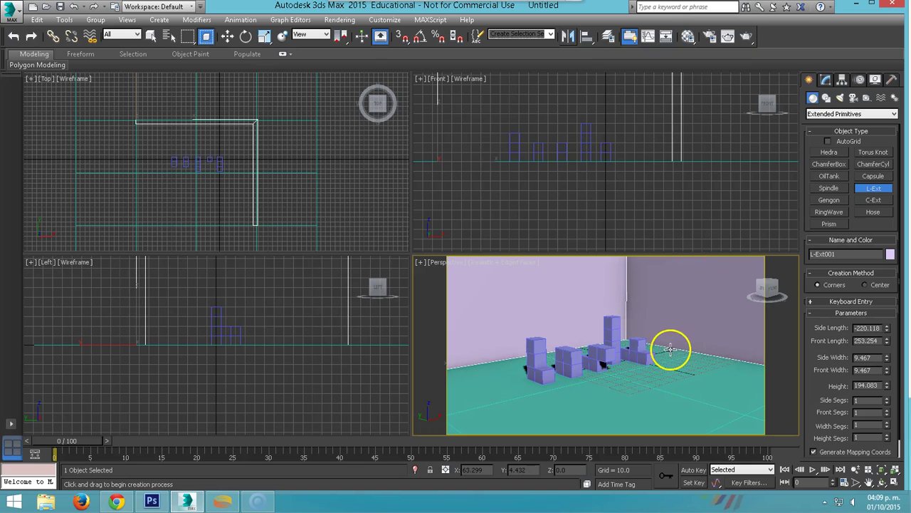
click(857, 470)
mouse_move(702, 406)
mouse_down()
mouse_move(642, 358)
mouse_move(677, 362)
mouse_move(650, 368)
mouse_up()
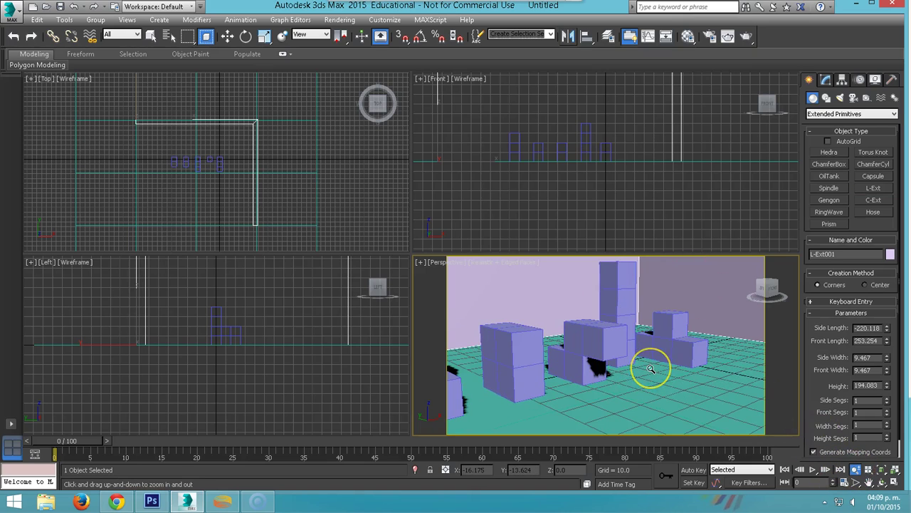
mouse_move(712, 413)
middle_down()
mouse_move(688, 401)
mouse_move(689, 391)
mouse_move(715, 393)
middle_up()
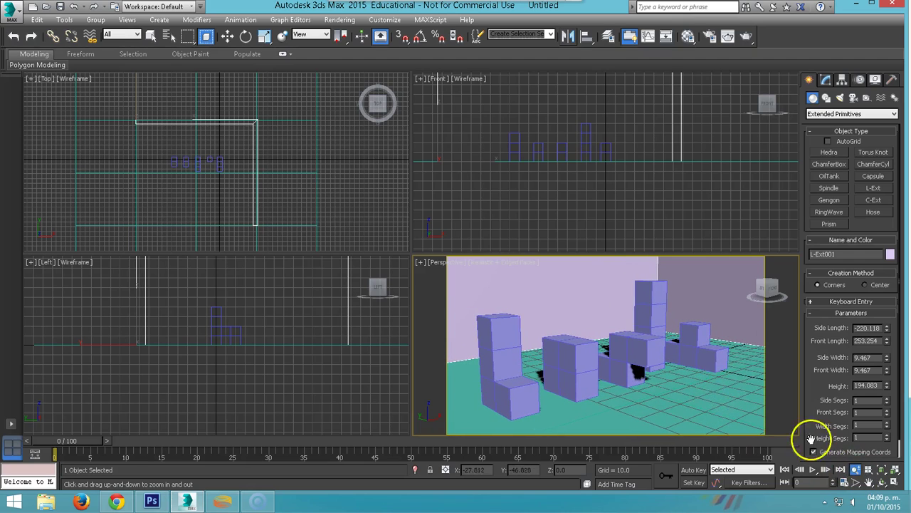
click(882, 482)
mouse_move(635, 377)
mouse_down()
mouse_move(601, 373)
mouse_move(635, 377)
mouse_move(632, 368)
mouse_move(646, 366)
mouse_move(619, 374)
mouse_move(641, 346)
mouse_move(634, 356)
mouse_move(644, 362)
mouse_up()
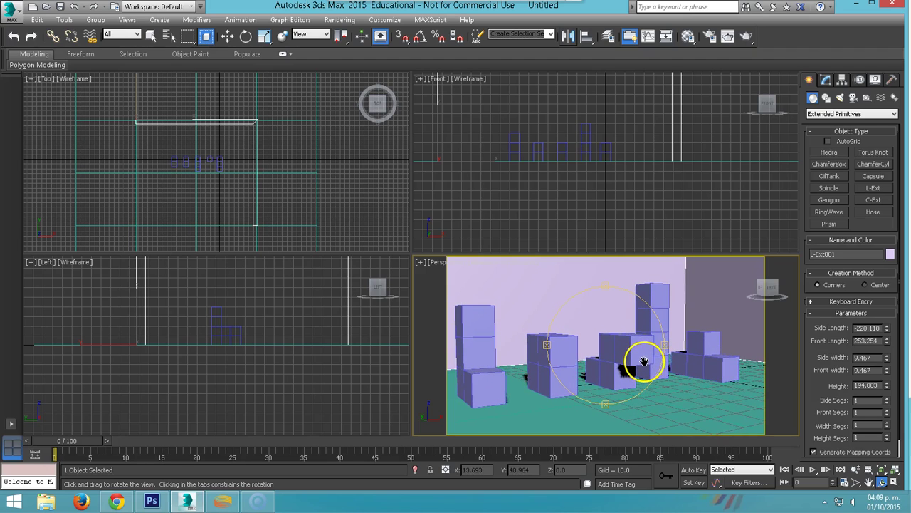
key(m)
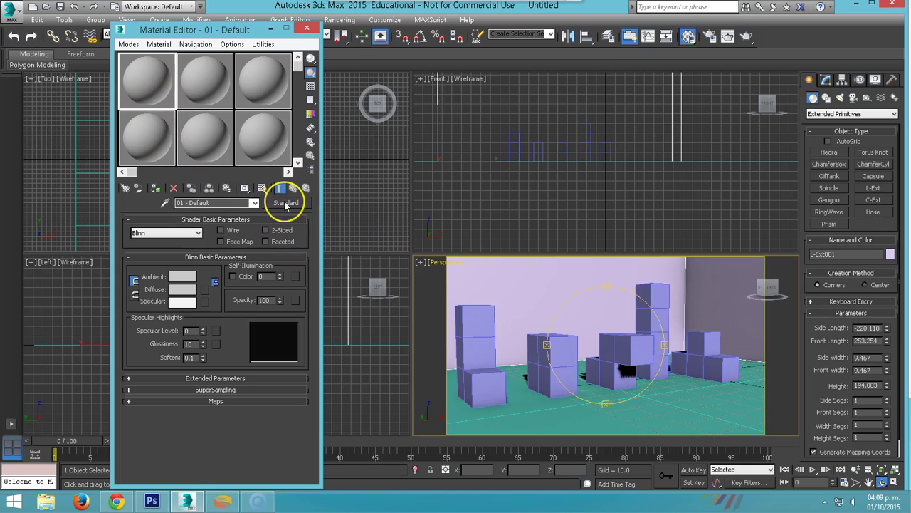
Step: Change the first material to Ink 'n Paint and copy it into the second sample slot
click(285, 204)
click(362, 189)
click(501, 418)
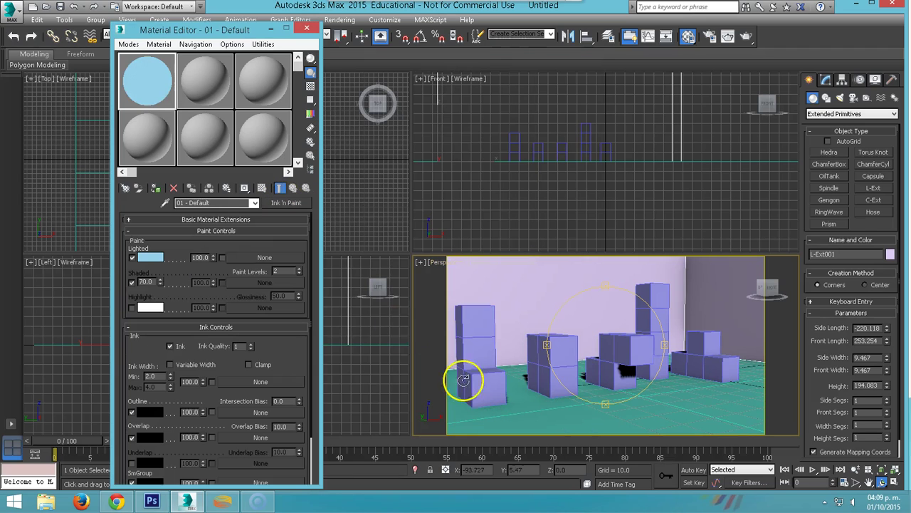
drag(157, 85, 205, 79)
Step: Make the second slot an independent material copy and place the material in the third slot
drag(219, 202, 172, 202)
click(143, 105)
click(209, 92)
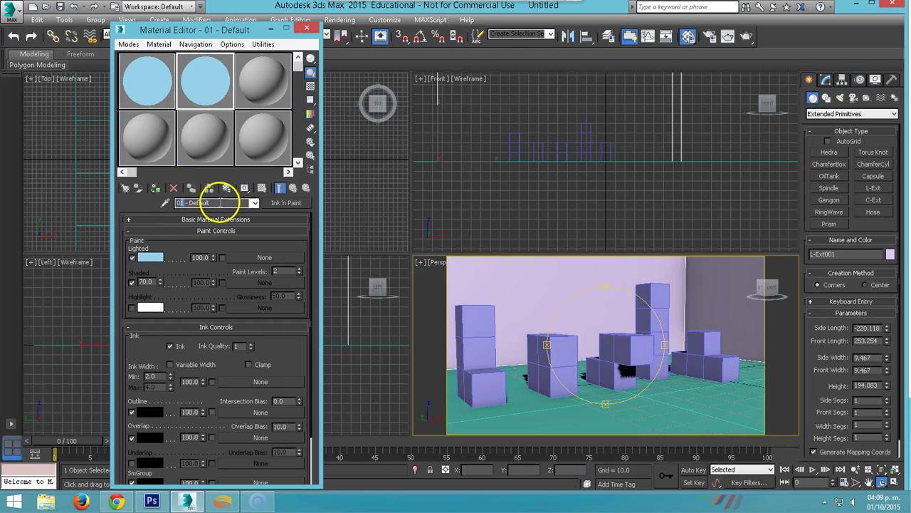
click(209, 81)
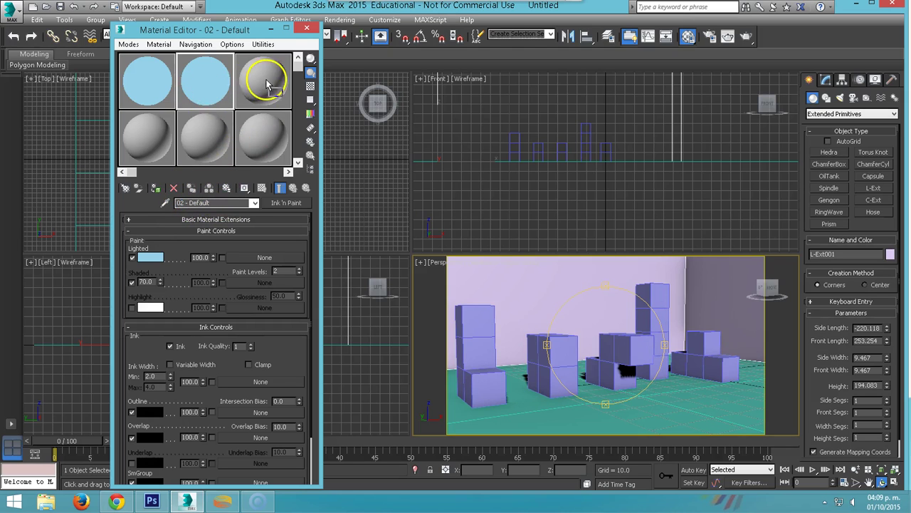
click(226, 189)
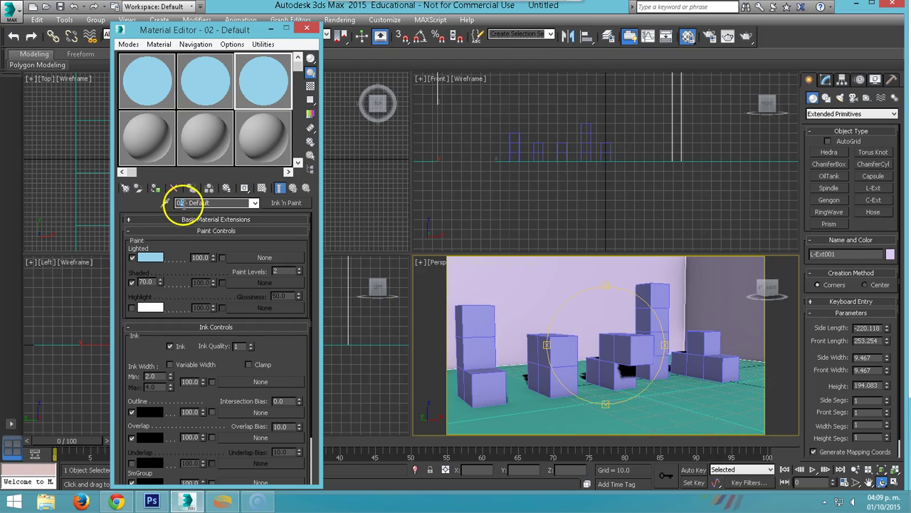
text(3)
Step: Copy the Ink 'n Paint material into the fourth slot as an independent copy
click(158, 89)
drag(146, 82, 146, 132)
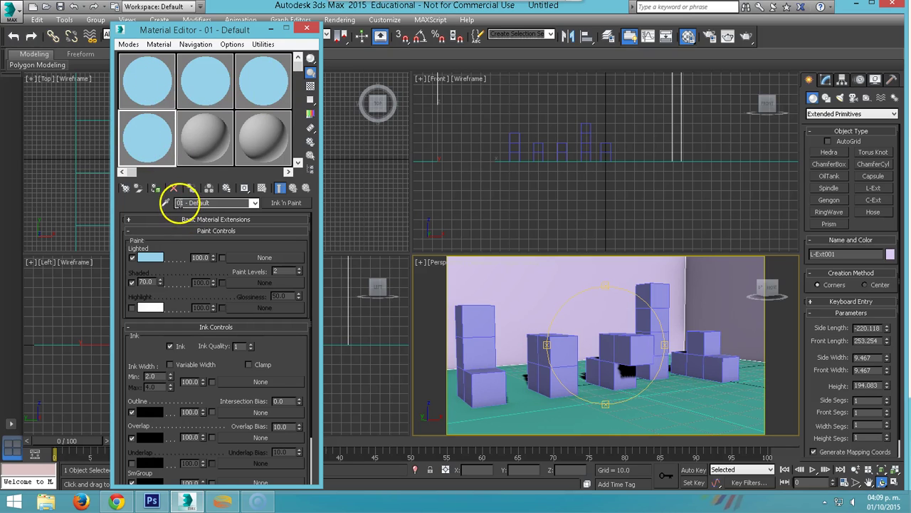
click(211, 151)
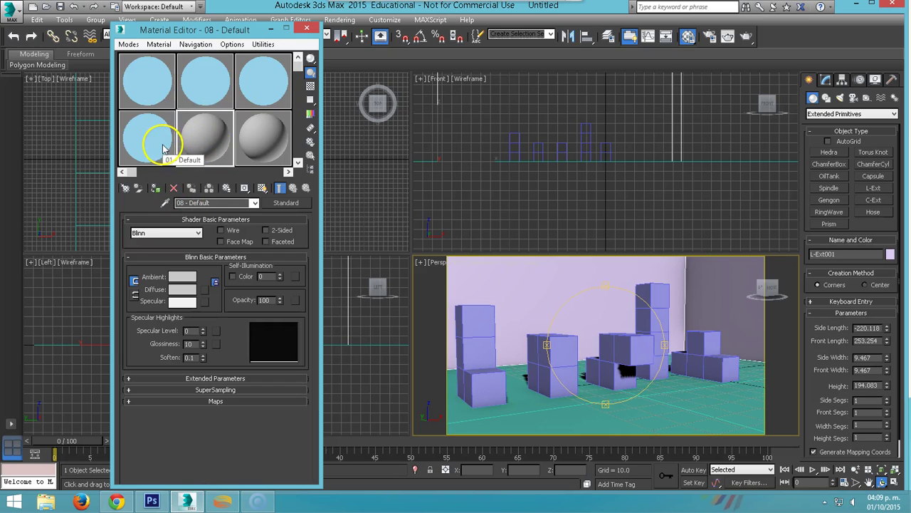
click(153, 143)
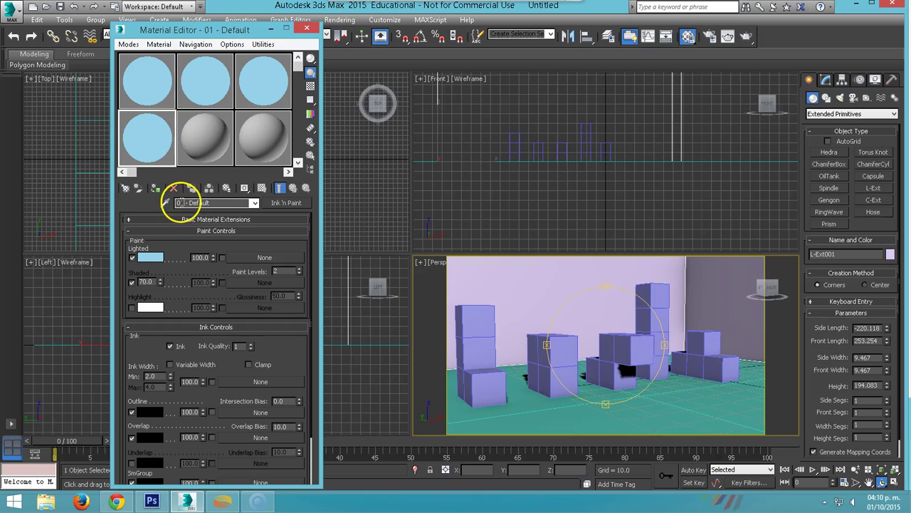
click(226, 188)
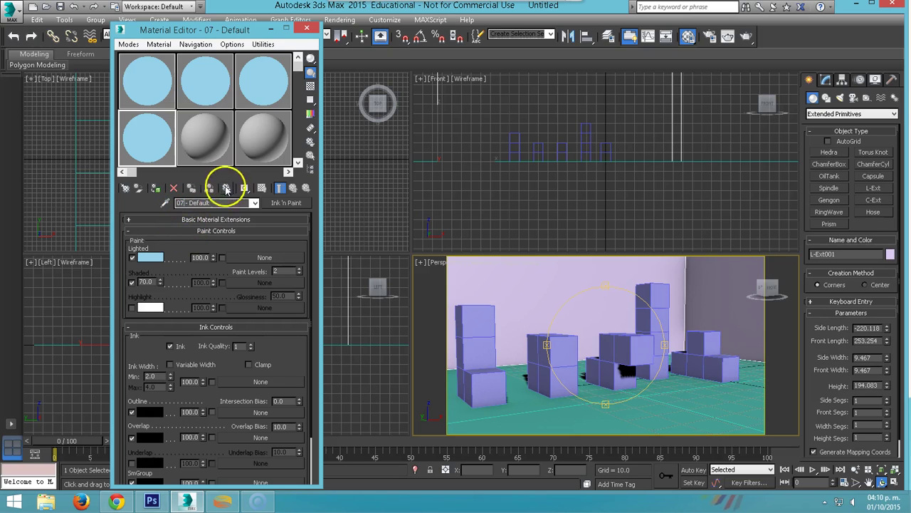
Step: Copy the Ink 'n Paint material into the fifth slot and return to the second material
mouse_move(135, 174)
mouse_down()
mouse_move(234, 173)
mouse_move(118, 177)
mouse_up()
click(158, 141)
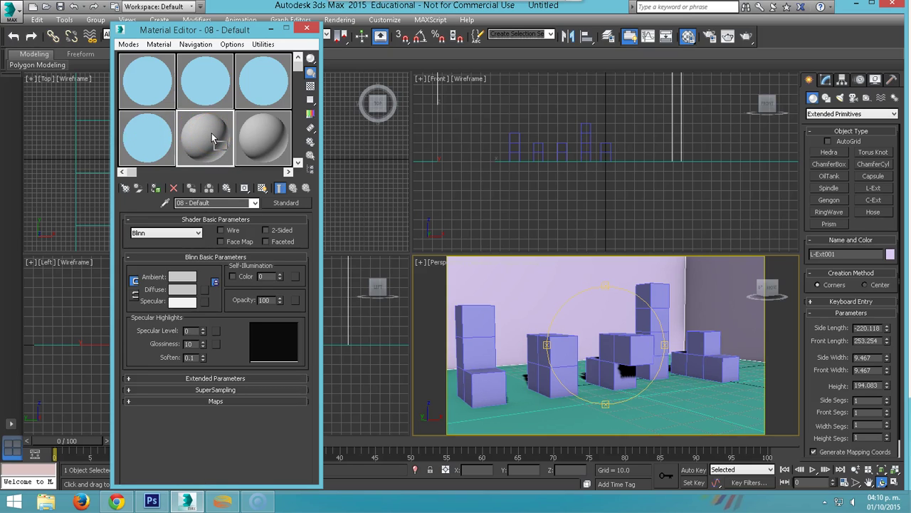
drag(212, 139, 191, 199)
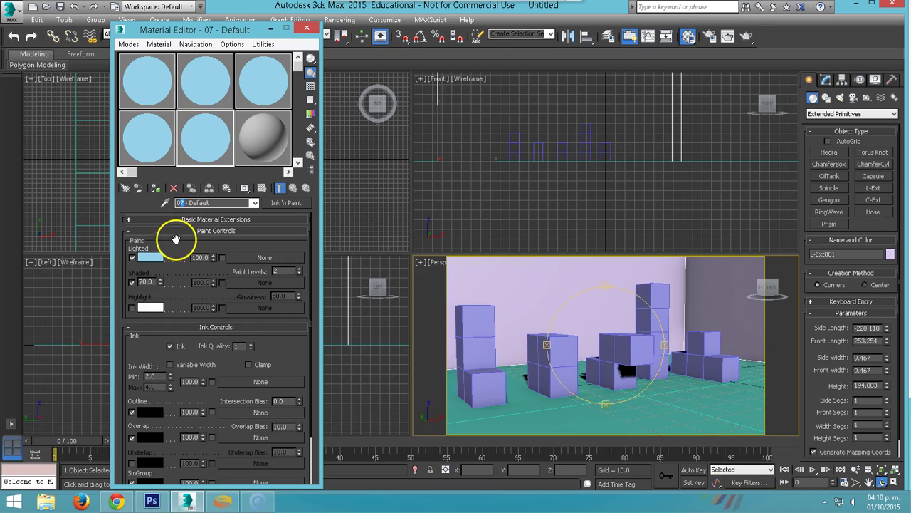
click(164, 96)
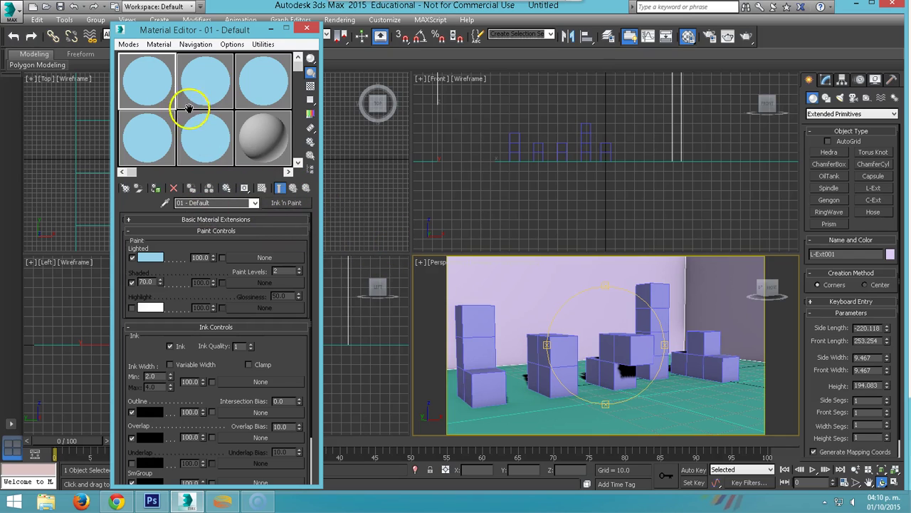
click(212, 97)
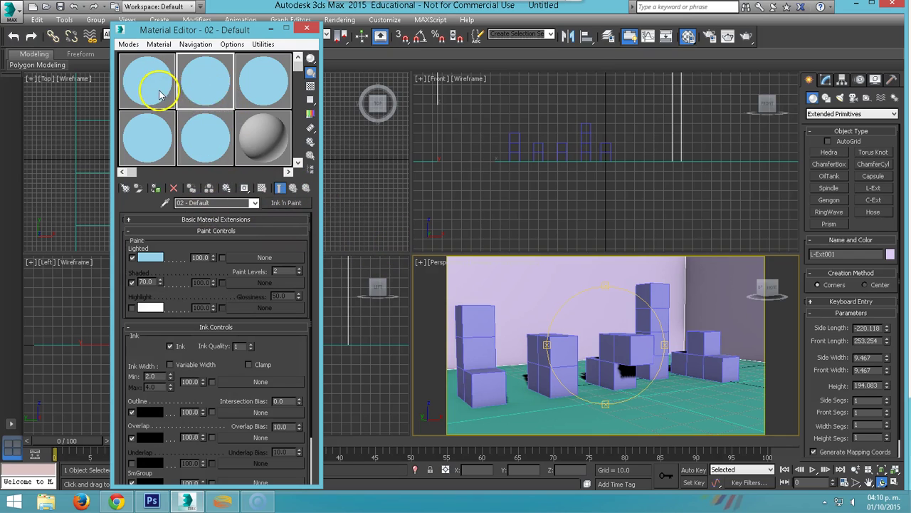
Step: Set the second Ink'n Paint slot's Lighted paint colour to a fully saturated yellow
click(154, 260)
drag(361, 216, 338, 194)
drag(430, 221, 429, 195)
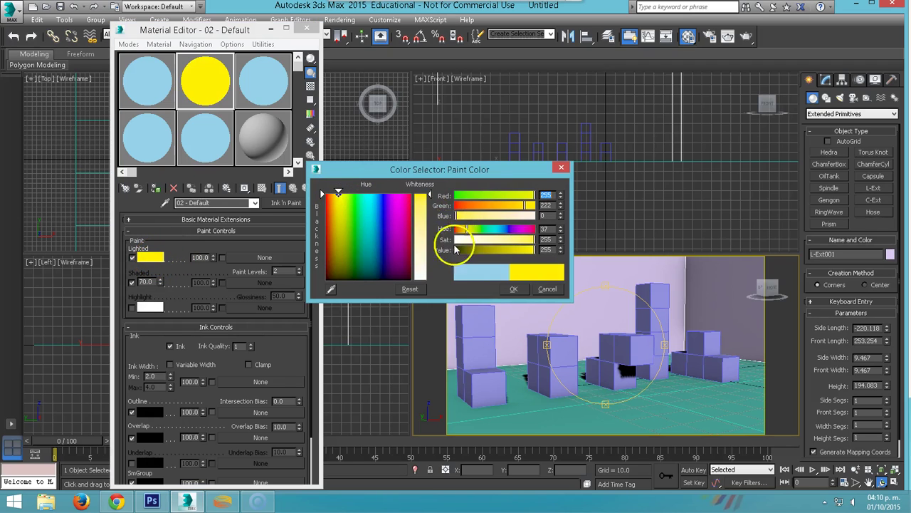
click(510, 290)
Step: Make the third material's Lighted paint colour pure red
click(262, 84)
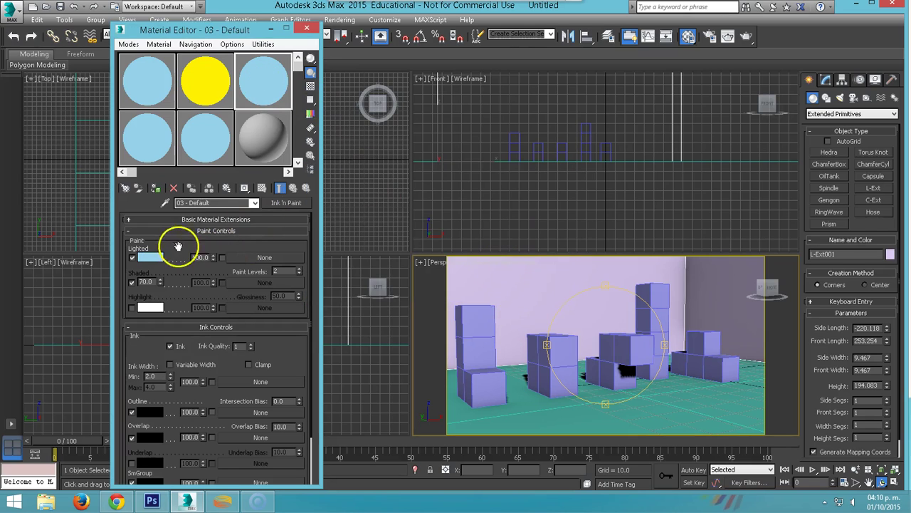
click(158, 258)
drag(342, 212, 324, 193)
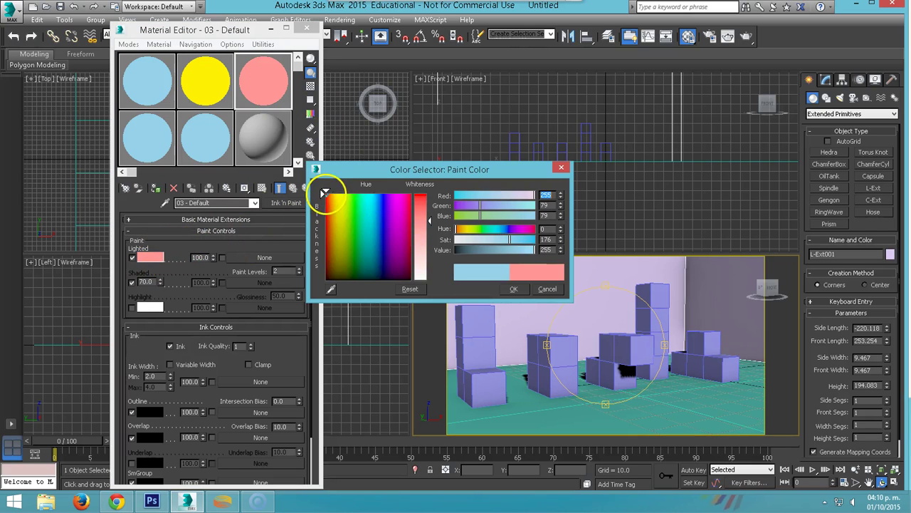
drag(428, 214, 429, 194)
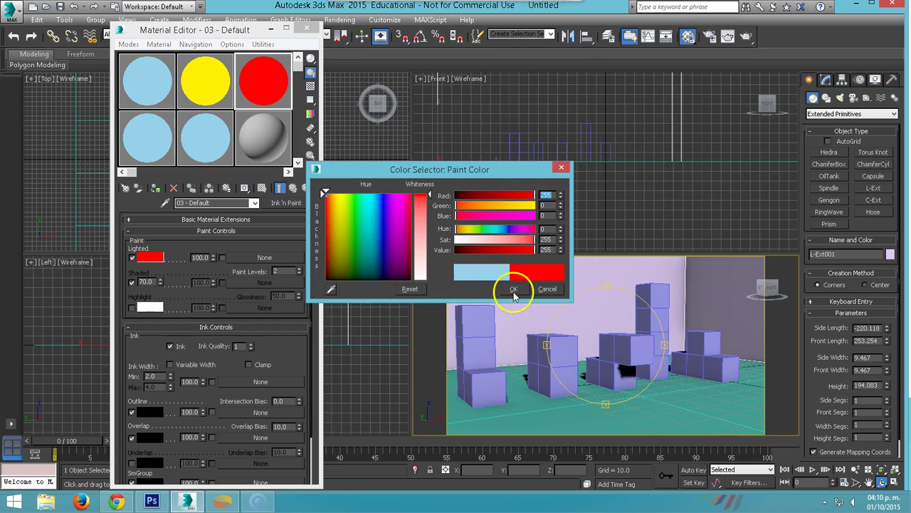
click(514, 292)
Step: Make the first material's Lighted paint colour a saturated cyan
click(153, 86)
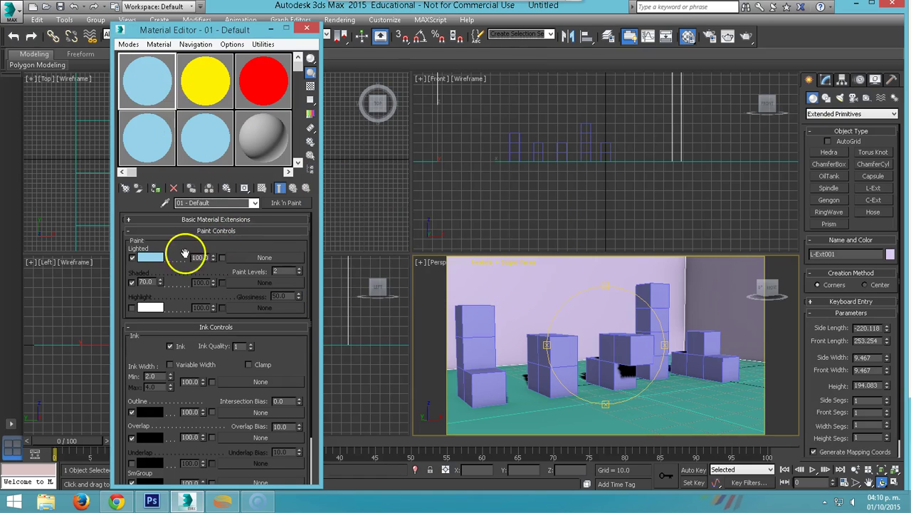
click(151, 261)
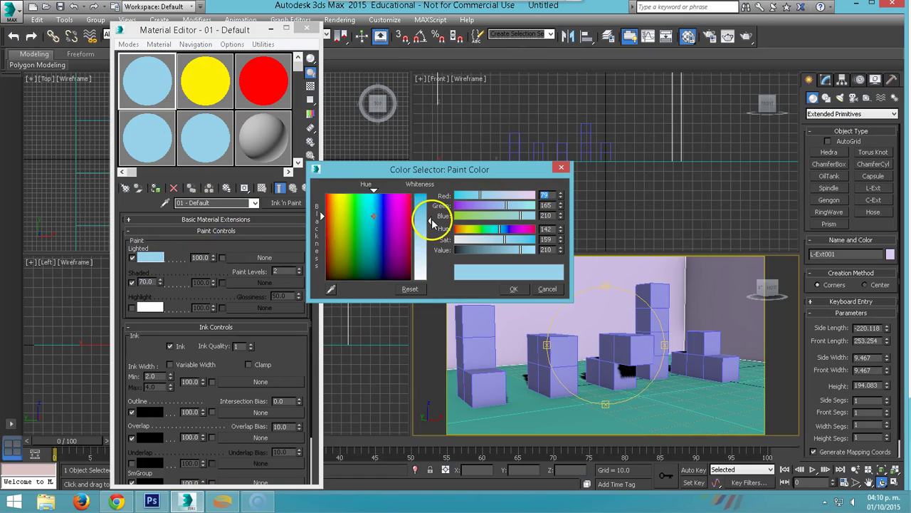
drag(432, 223, 429, 193)
click(514, 288)
Step: Make the fourth material's Lighted paint colour a saturated blue
click(158, 148)
click(157, 257)
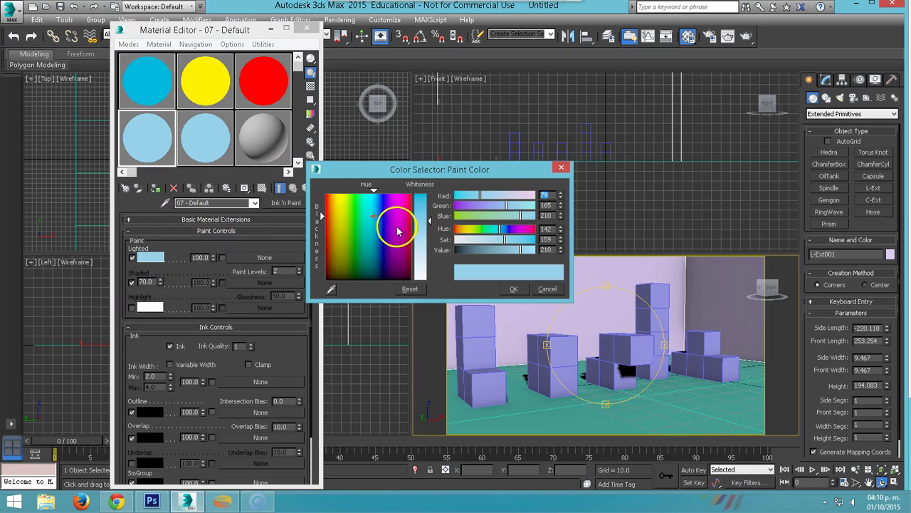
drag(374, 211, 380, 191)
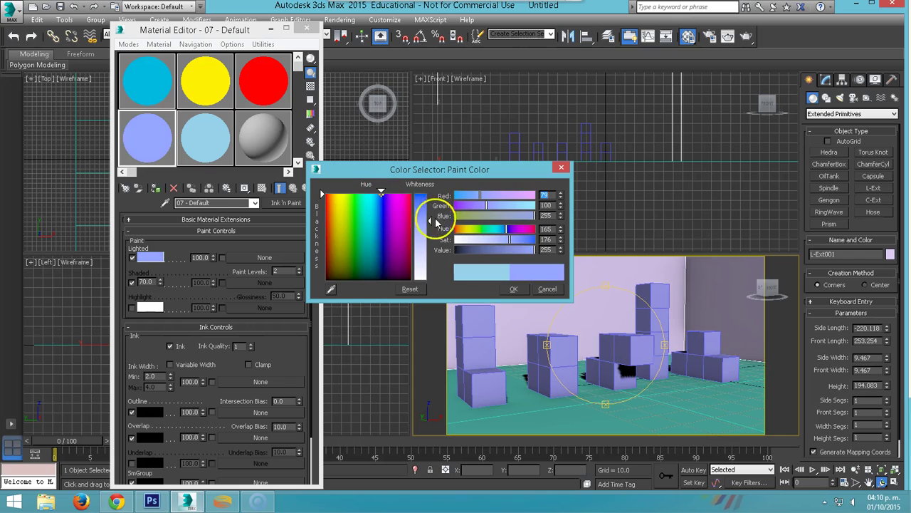
drag(428, 211, 426, 197)
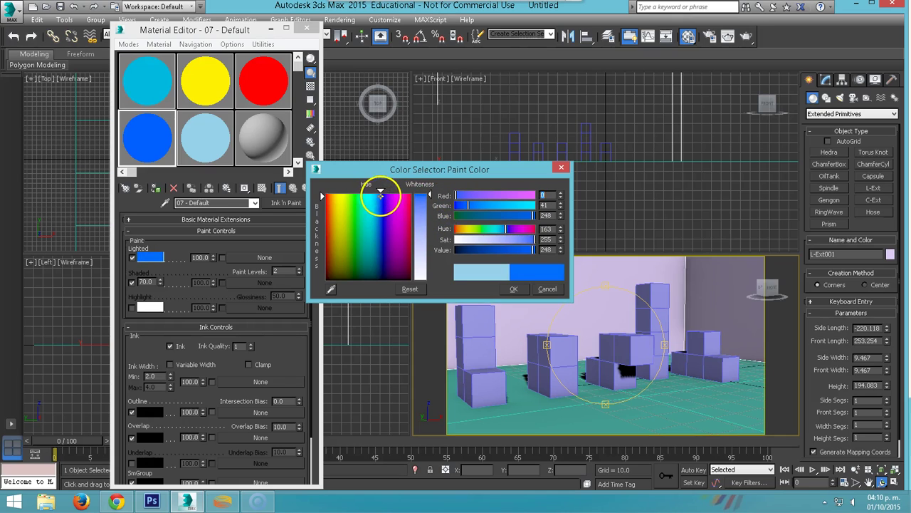
click(512, 287)
Step: Make the fifth material's Lighted paint colour magenta
click(205, 130)
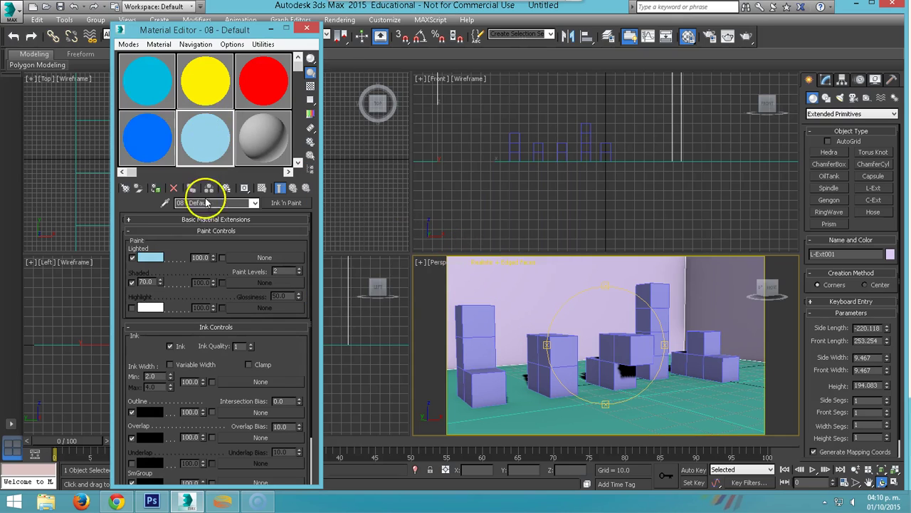
click(152, 257)
drag(378, 215, 426, 192)
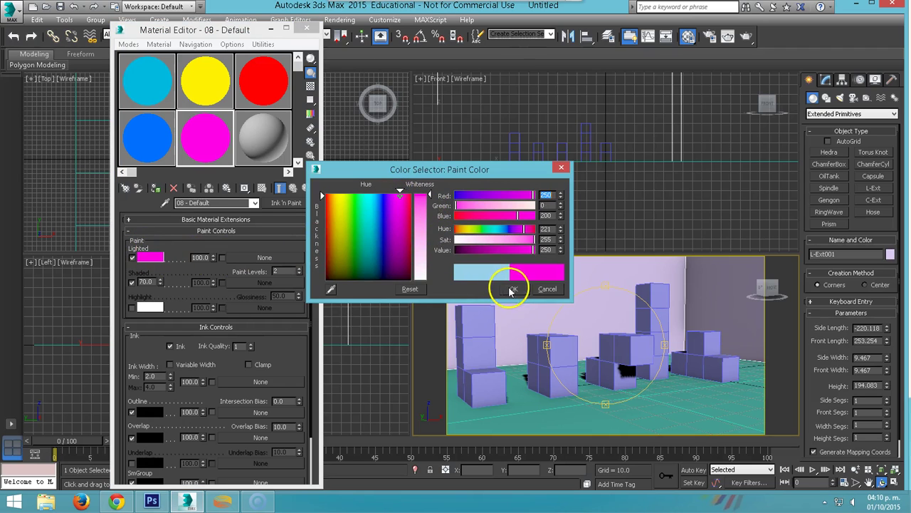
click(511, 289)
Step: Assign the cyan, yellow, red, blue and magenta materials to the five box stacks, left to right
drag(148, 84, 463, 321)
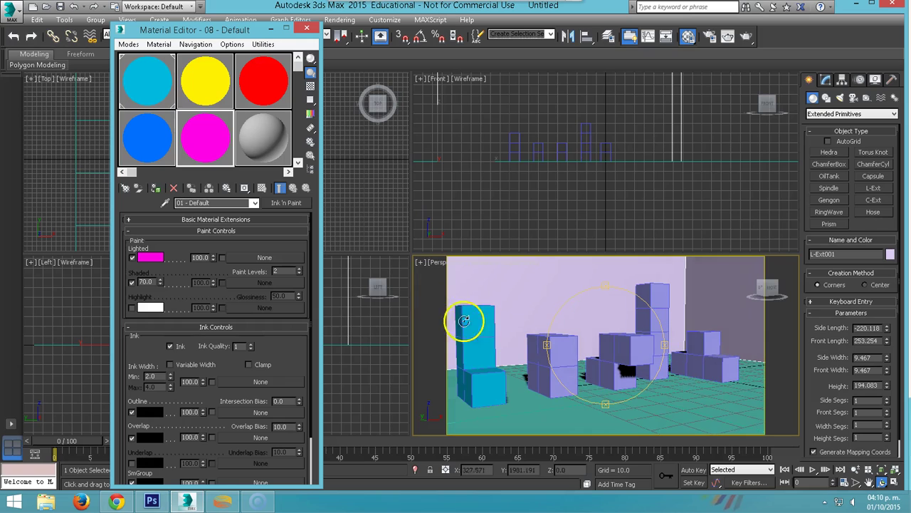
drag(205, 82, 545, 346)
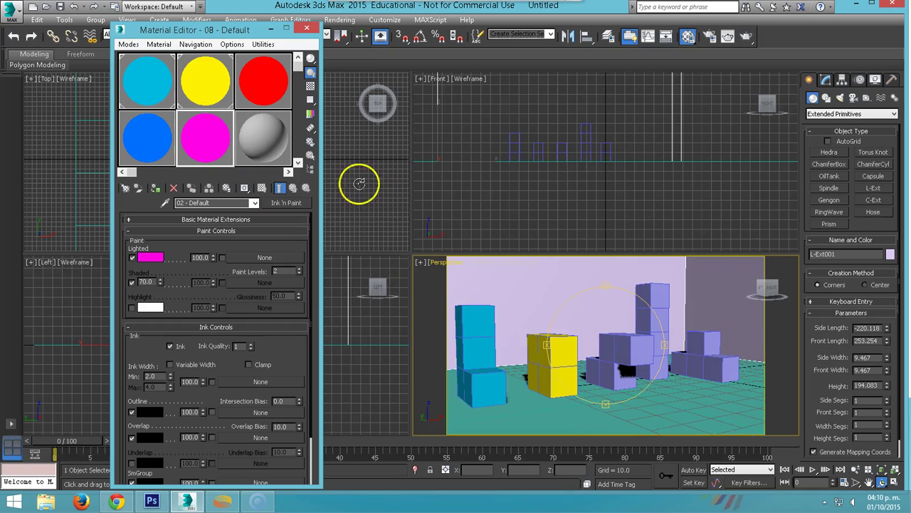
drag(263, 96, 645, 306)
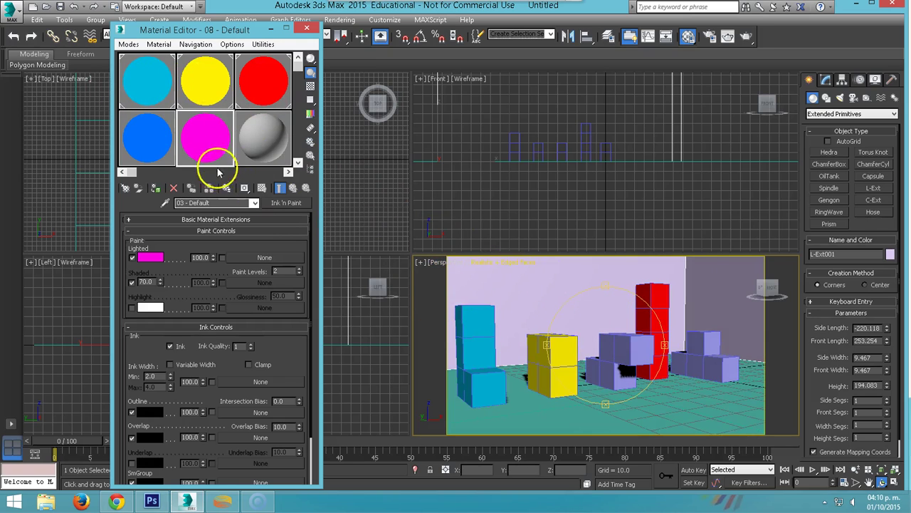
drag(128, 126, 620, 350)
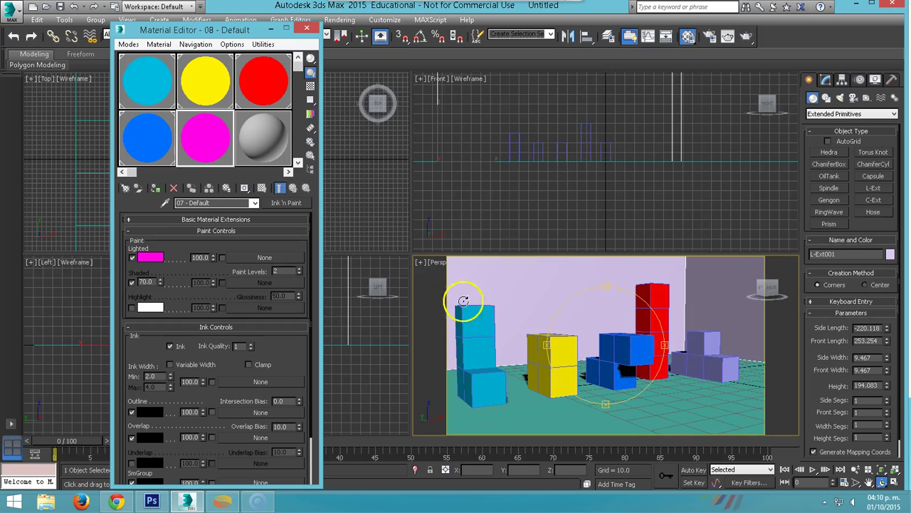
drag(225, 148, 705, 352)
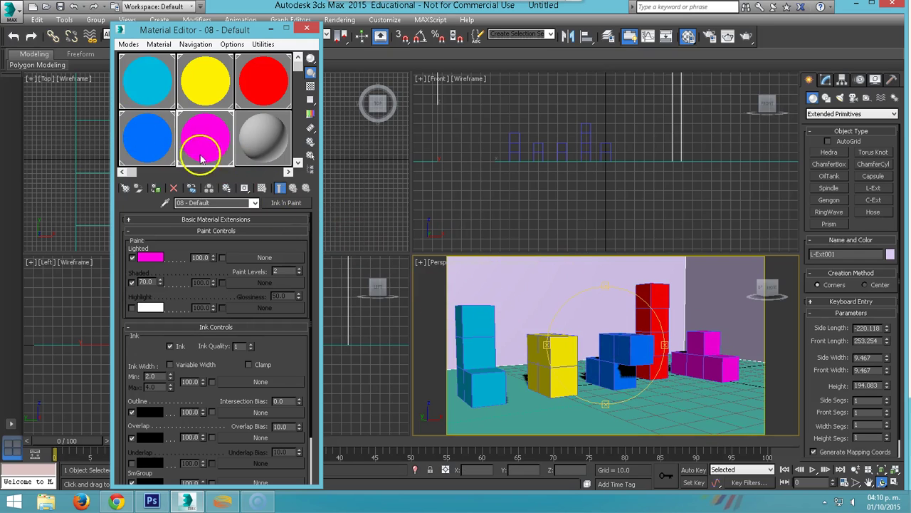
Step: Change the blue material's paint colour to green
click(150, 145)
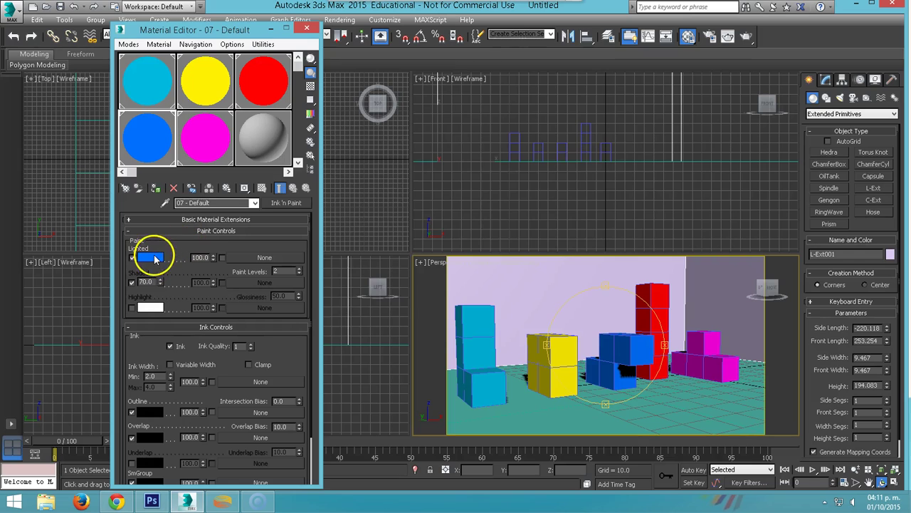
click(150, 257)
click(366, 200)
drag(366, 199, 351, 194)
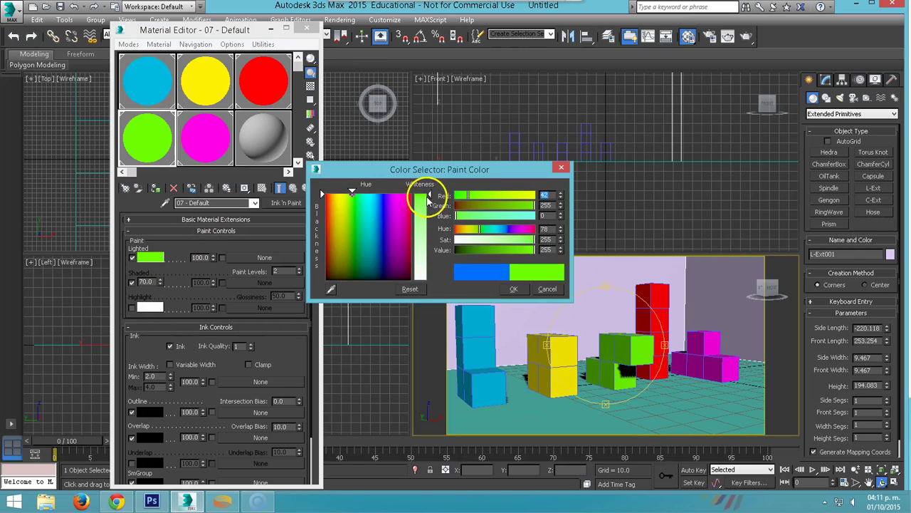
click(522, 292)
Step: Deepen the cyan material's paint colour toward a bluer tone
click(148, 87)
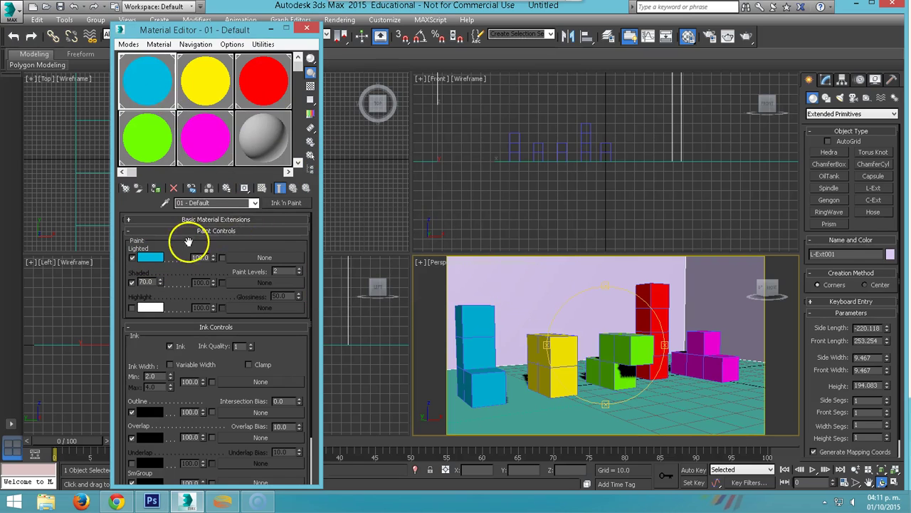
click(150, 257)
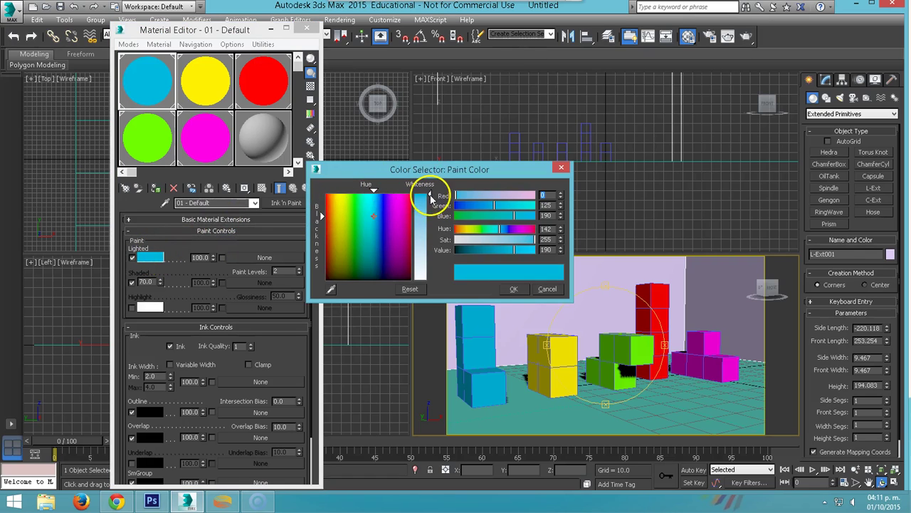
drag(495, 208, 484, 205)
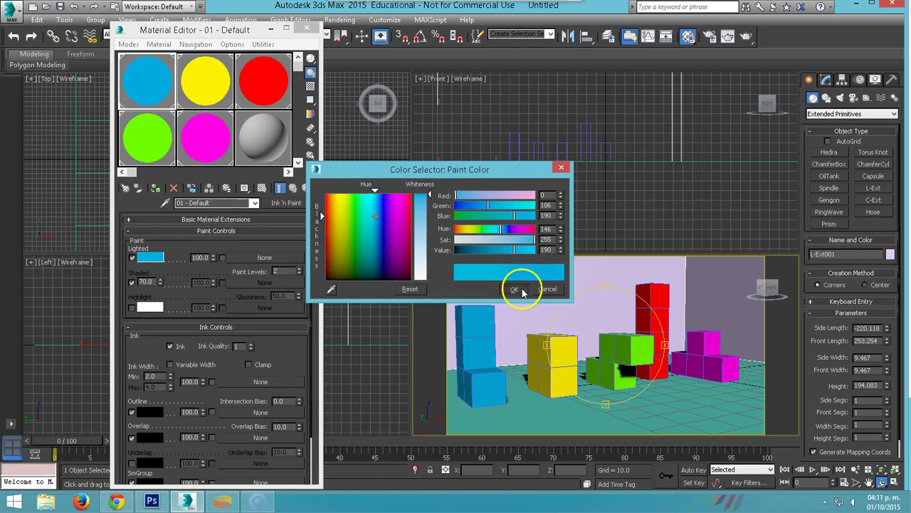
click(516, 289)
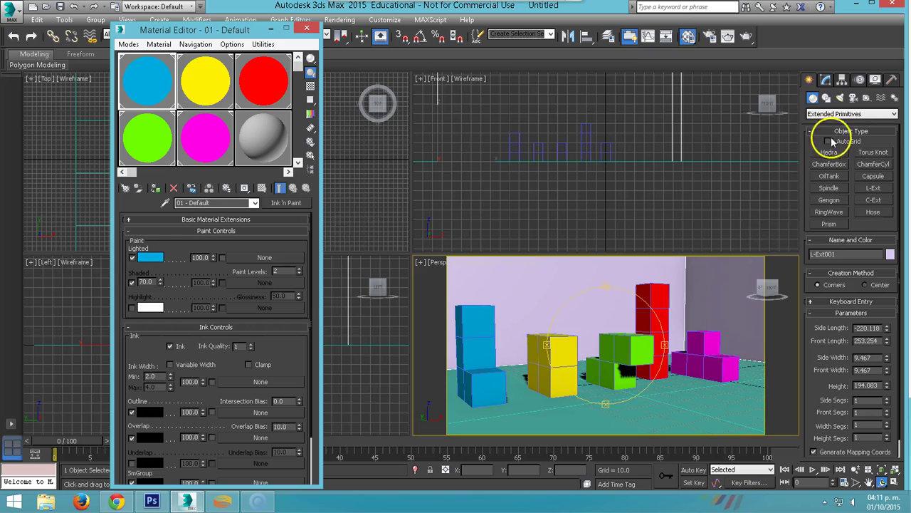
Step: Switch to Standard lights and try an Omni light near the red stack, then undo it
click(841, 98)
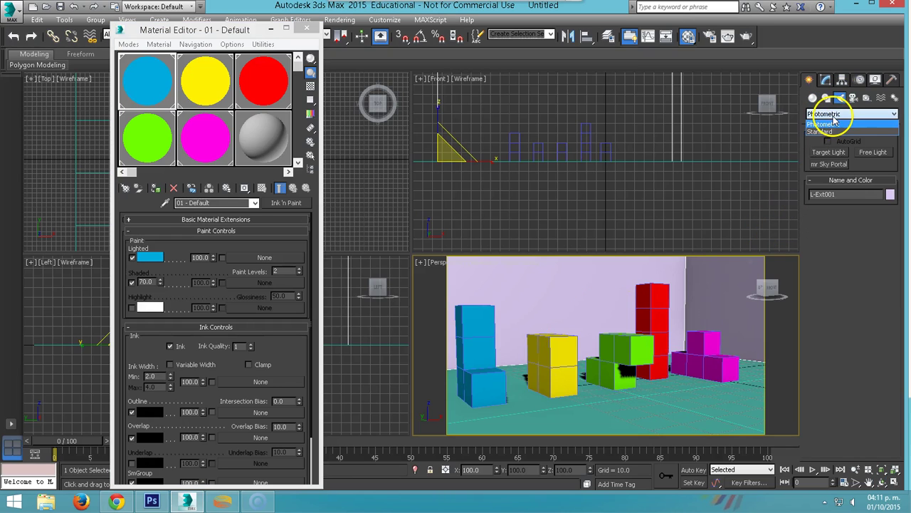
click(826, 132)
click(830, 114)
click(824, 124)
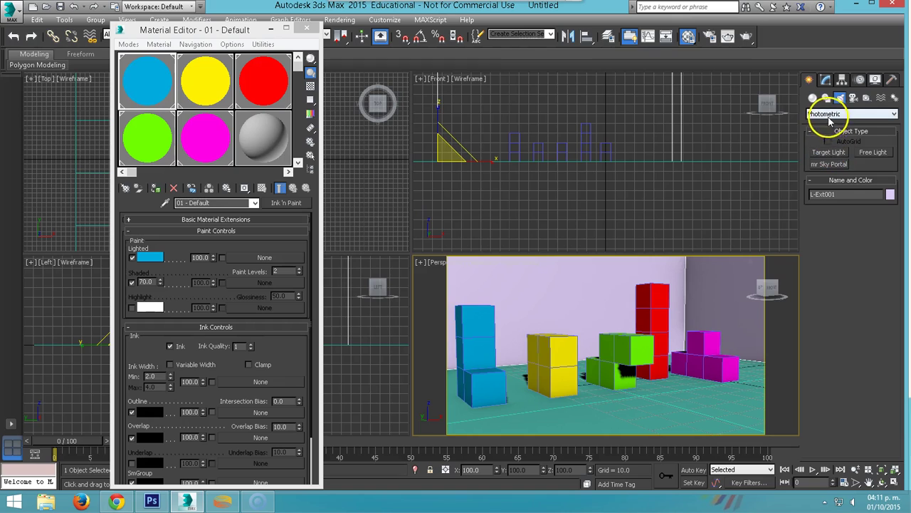
click(831, 116)
click(824, 129)
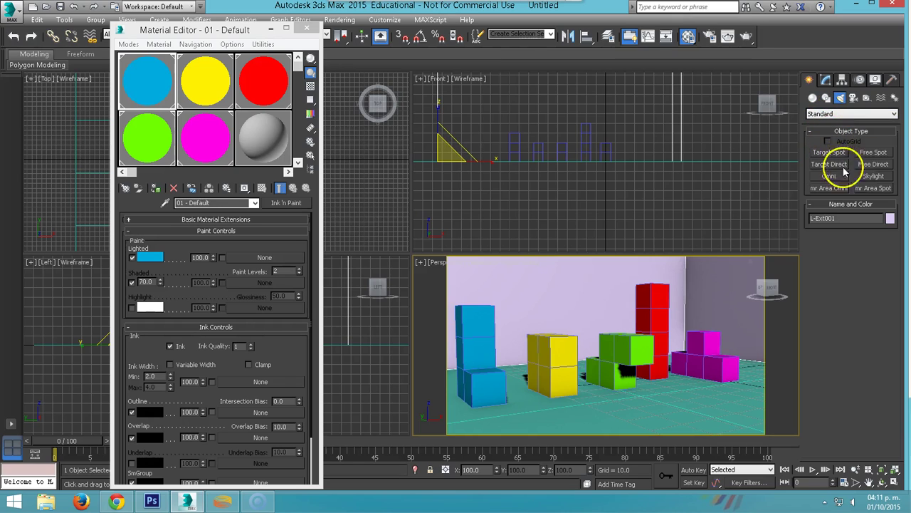
click(837, 176)
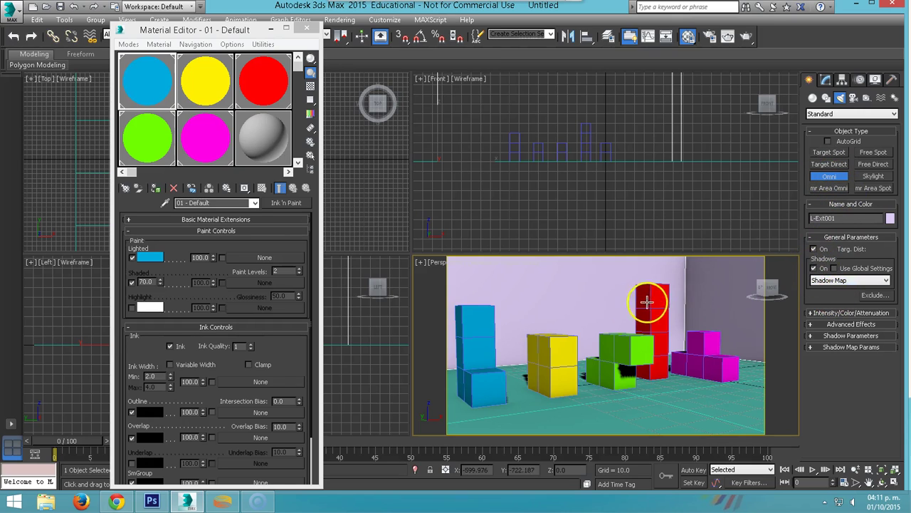
click(639, 400)
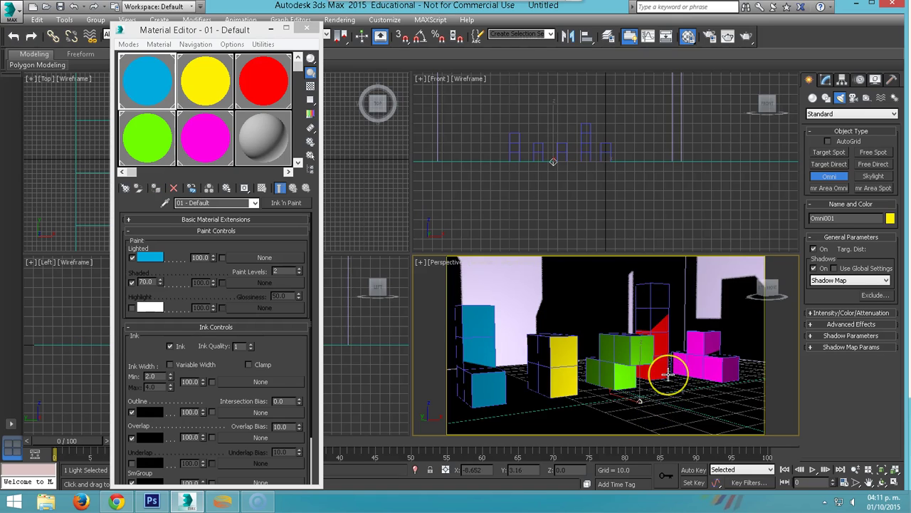
key(ctrl+z)
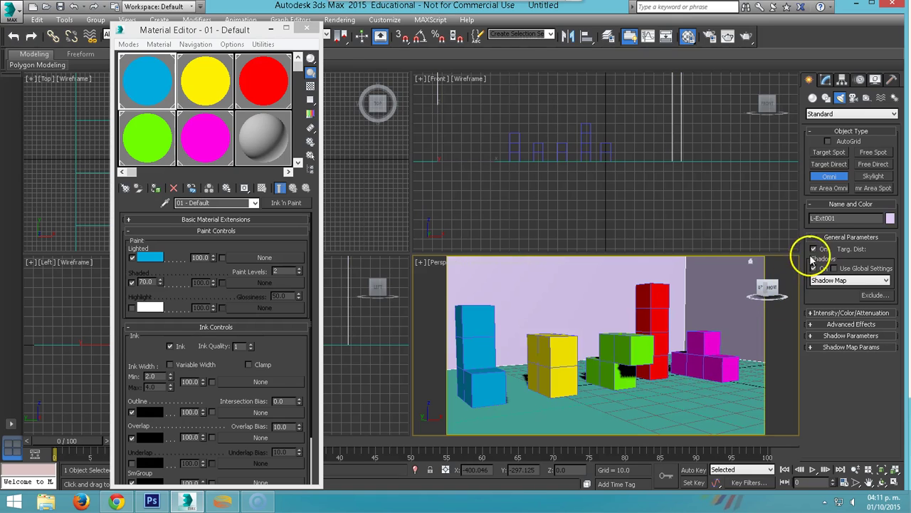
Step: Place a shadow-casting Skylight in the scene and nudge it slightly left
click(874, 176)
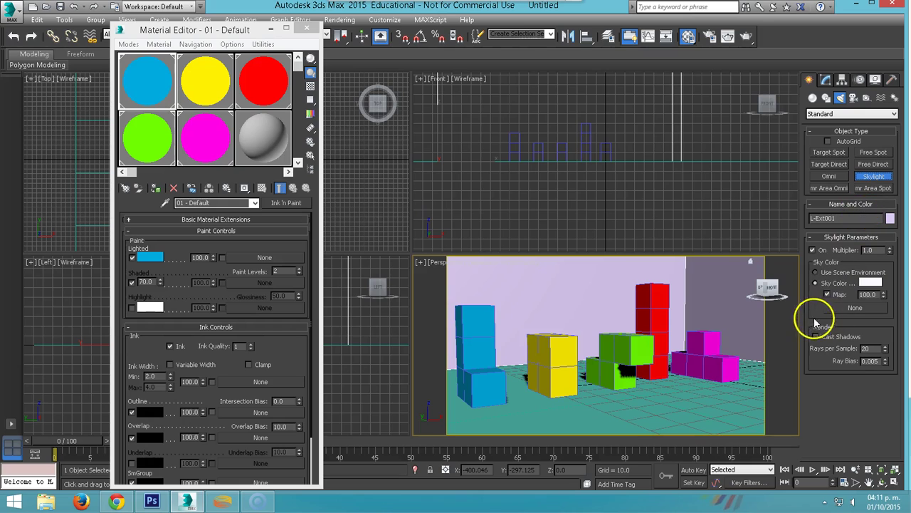
click(816, 336)
click(617, 408)
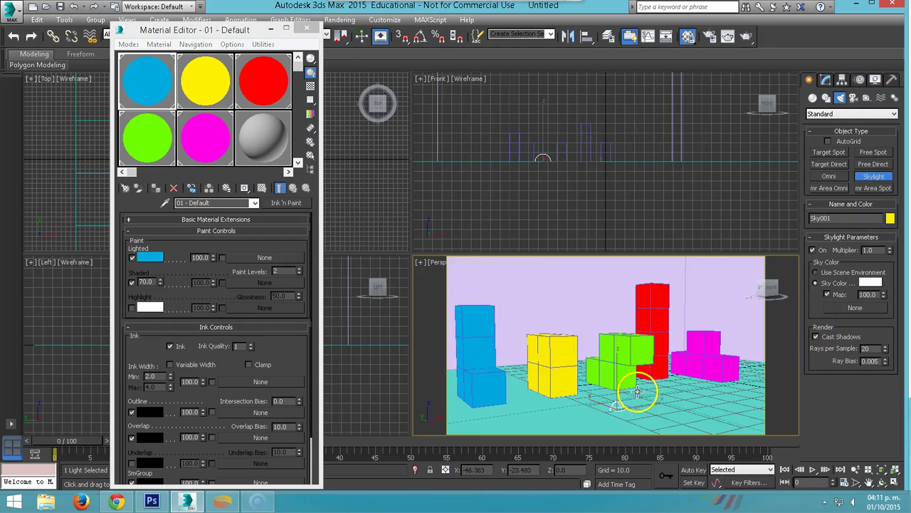
right_click(638, 385)
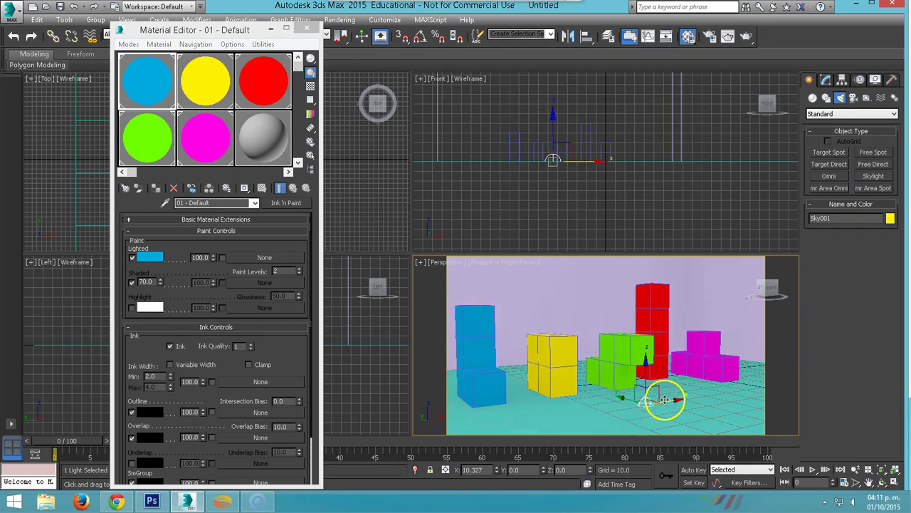
drag(651, 395, 598, 394)
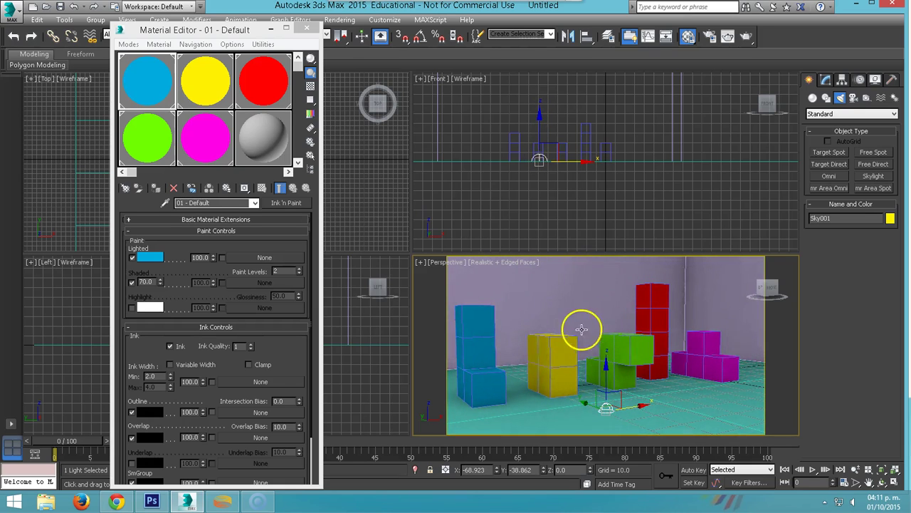
Step: Start a render, then close the empty rendered frame and cancel the render
click(747, 36)
drag(458, 144, 465, 77)
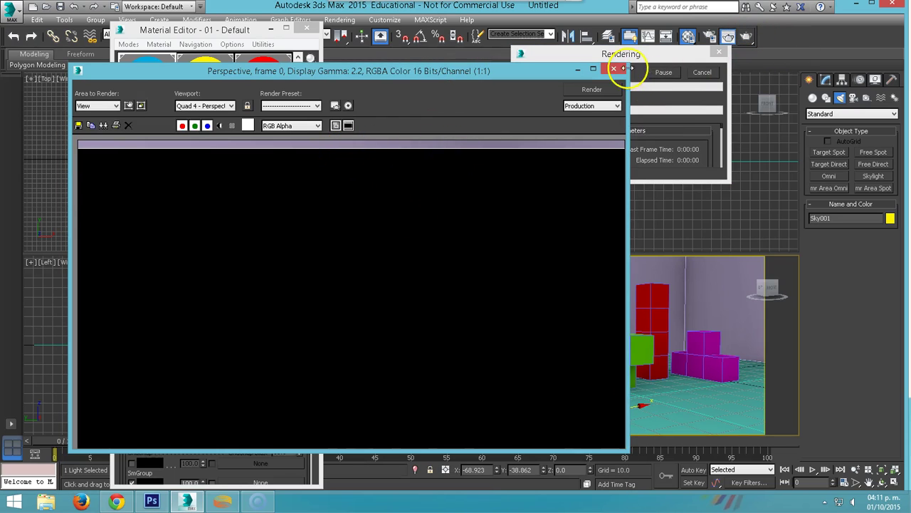
click(621, 69)
click(698, 72)
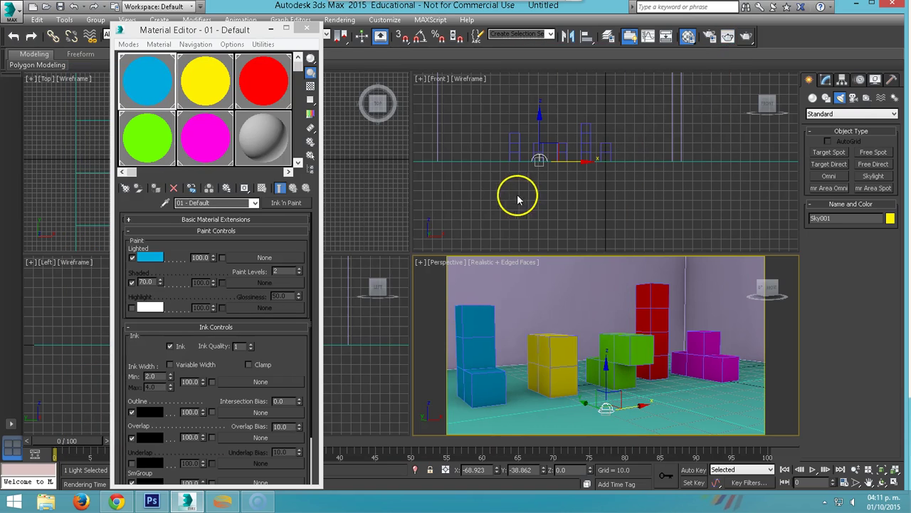
Step: Pick the unused grey slot and start a Bitmap Diffuse map, browsing folders before cancelling
click(262, 135)
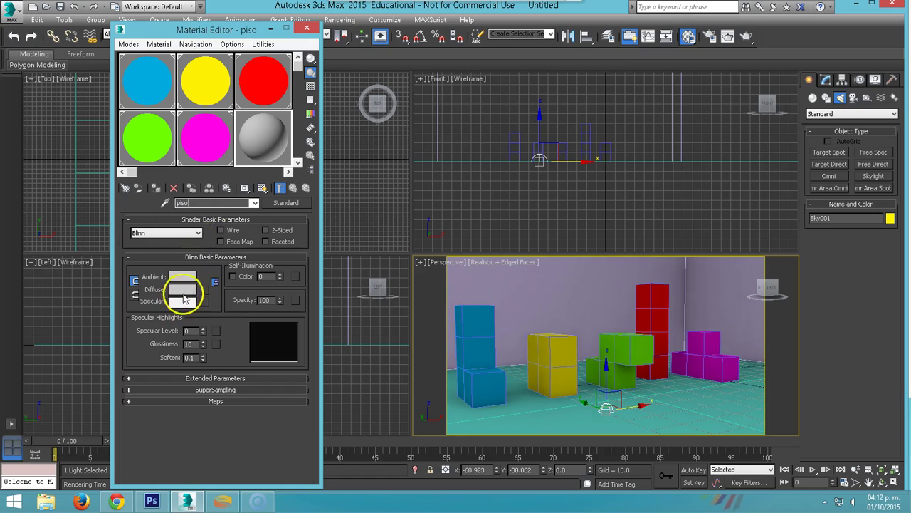
click(214, 283)
double_click(374, 119)
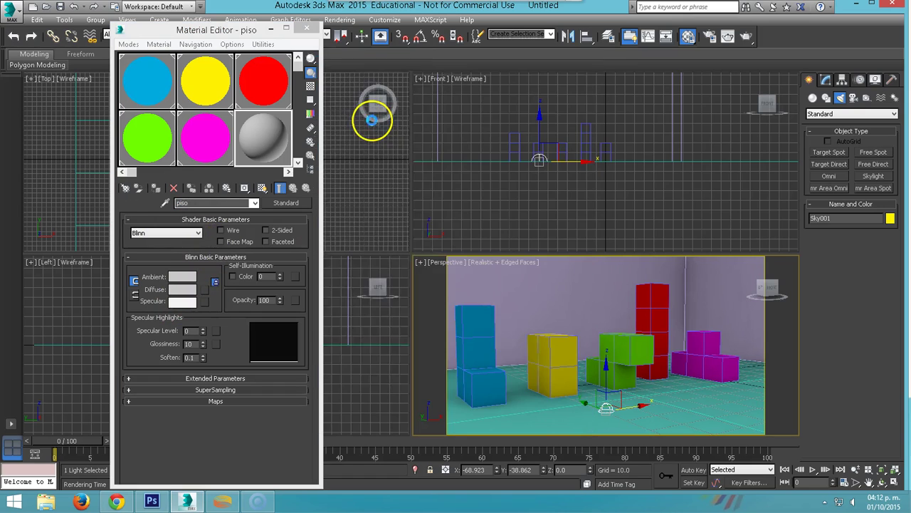
double_click(142, 167)
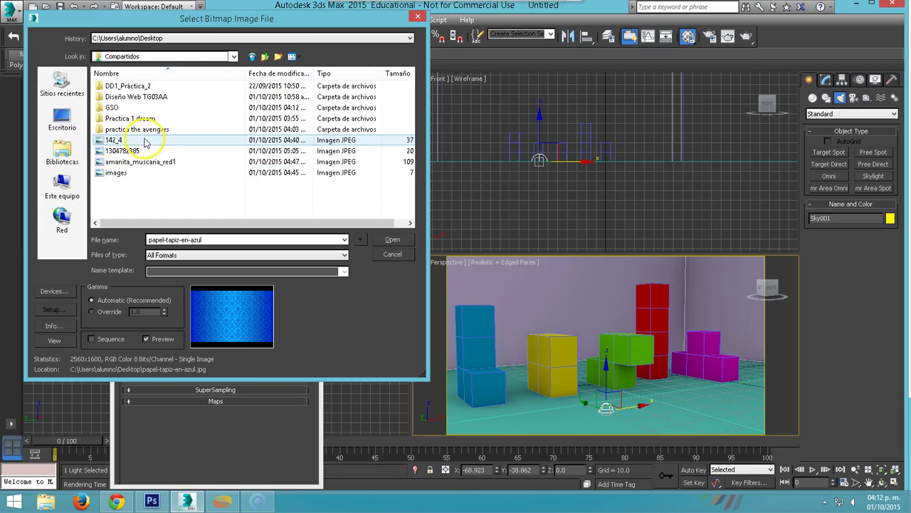
mouse_move(278, 73)
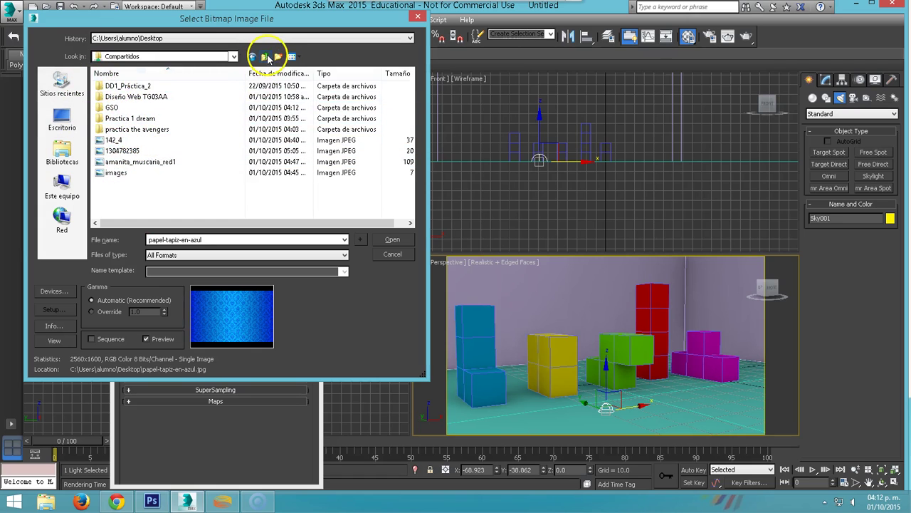
click(266, 56)
click(269, 57)
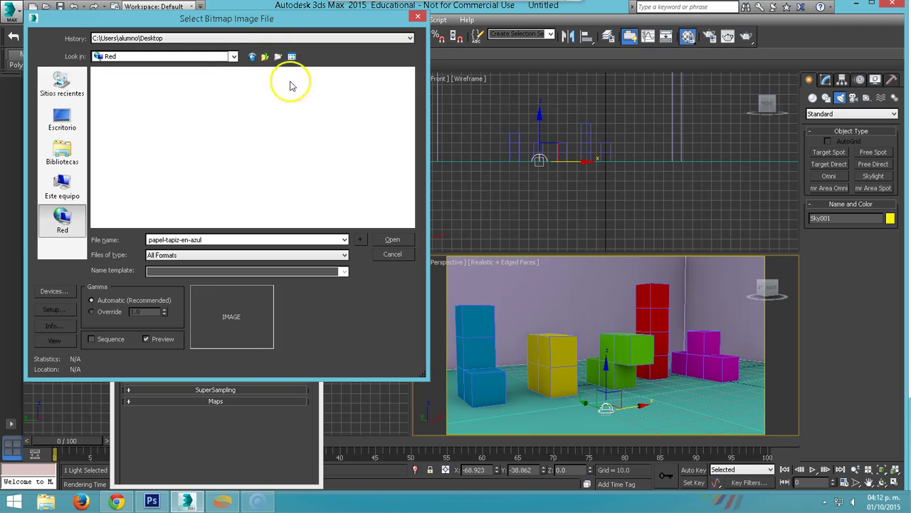
click(418, 17)
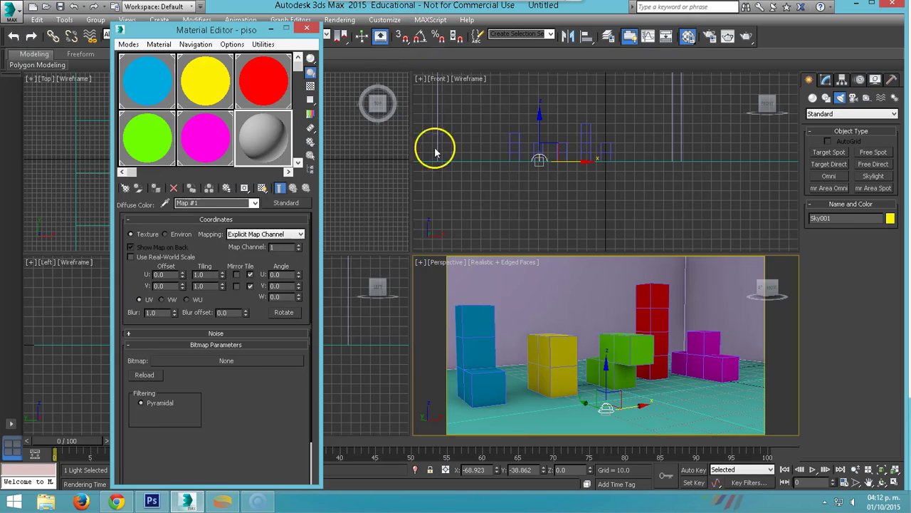
Step: Load papel-tapiz-en-azul.jpg as the Diffuse bitmap and apply the material to the backdrop
click(292, 204)
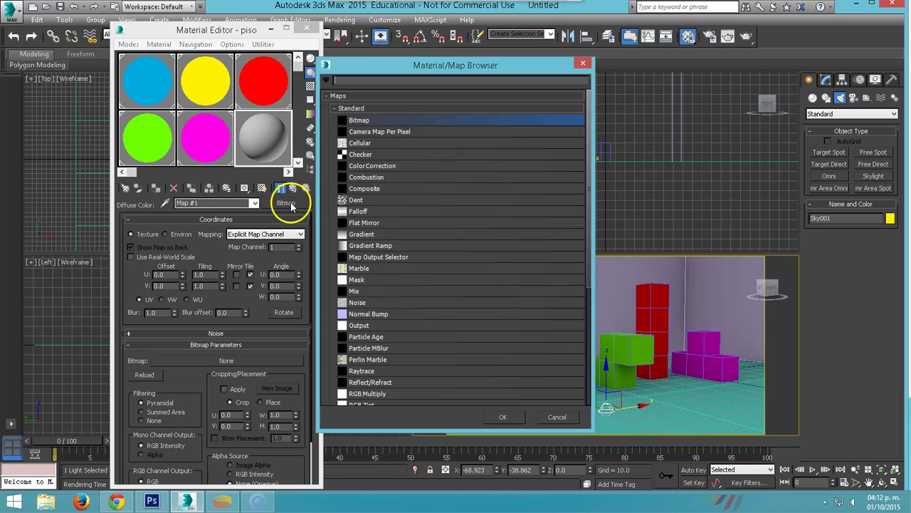
double_click(363, 122)
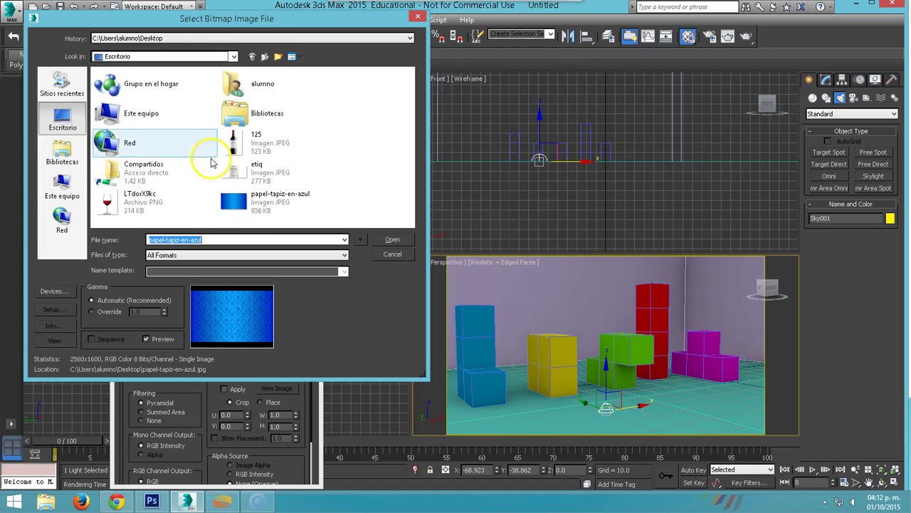
click(280, 205)
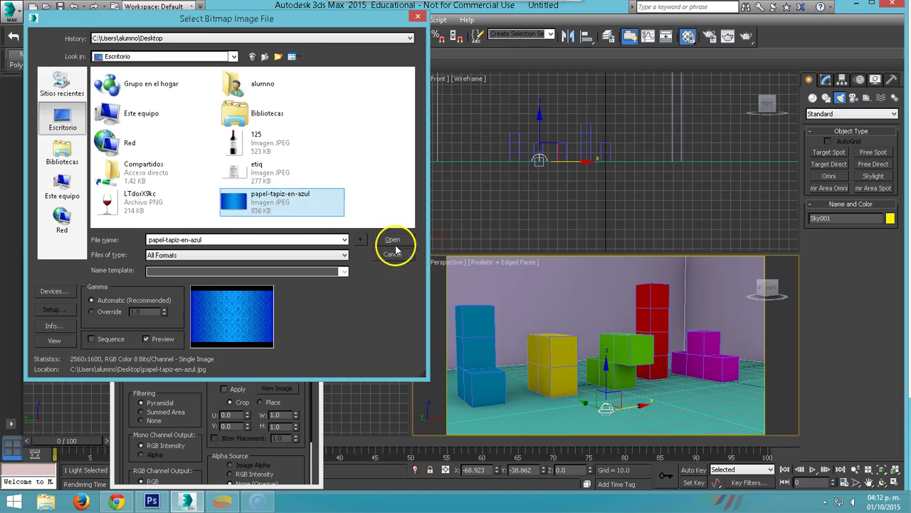
click(394, 241)
drag(269, 148, 511, 281)
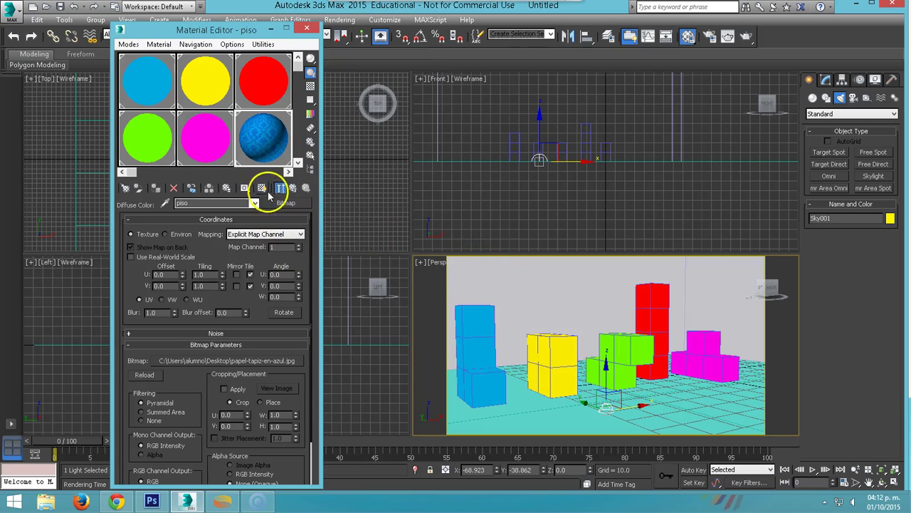
Step: Show the wallpaper map in the viewport and set Tiling U and V to 2.0
click(262, 187)
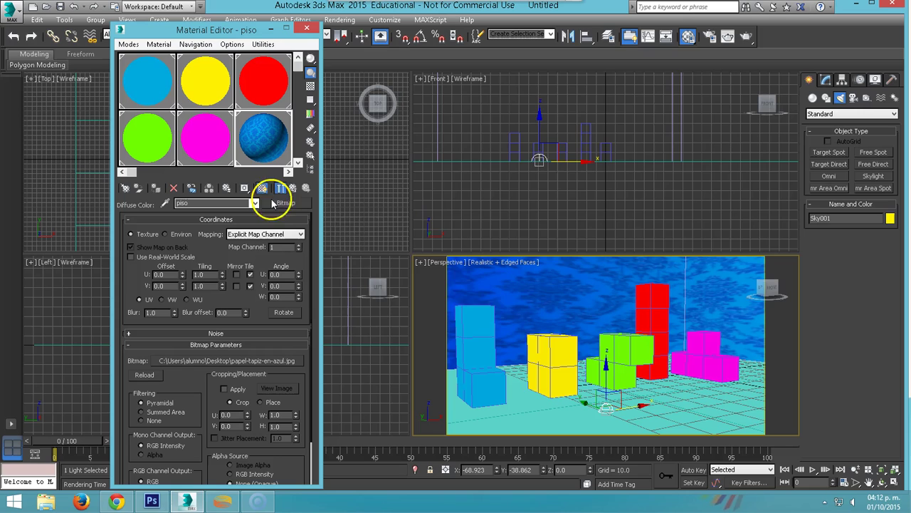
click(220, 275)
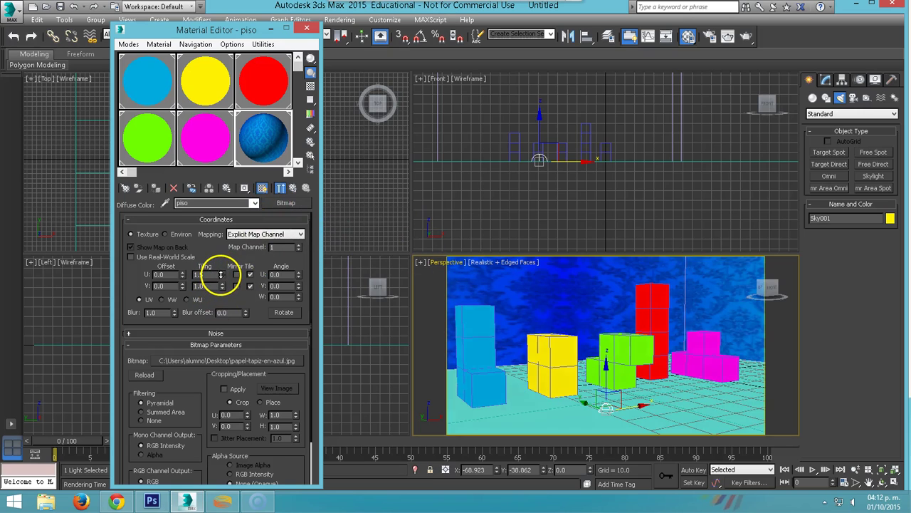
click(221, 275)
click(221, 275)
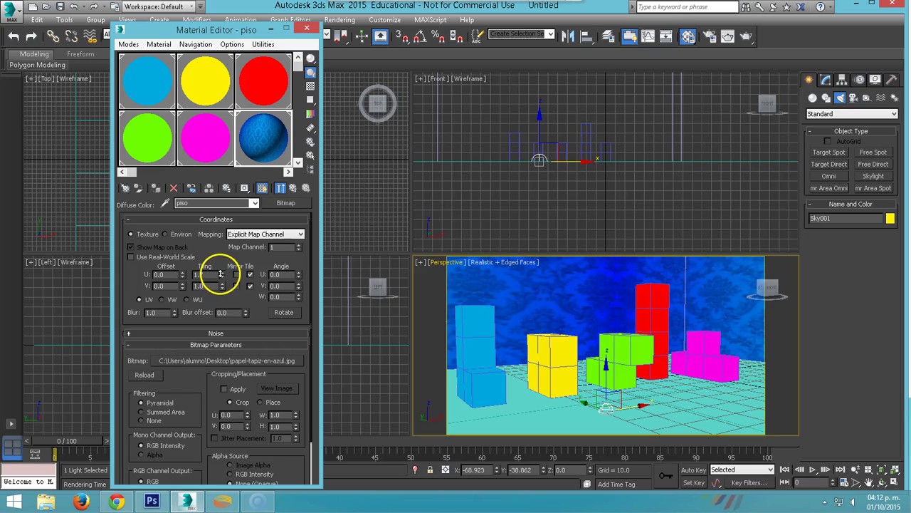
double_click(211, 276)
text(2)
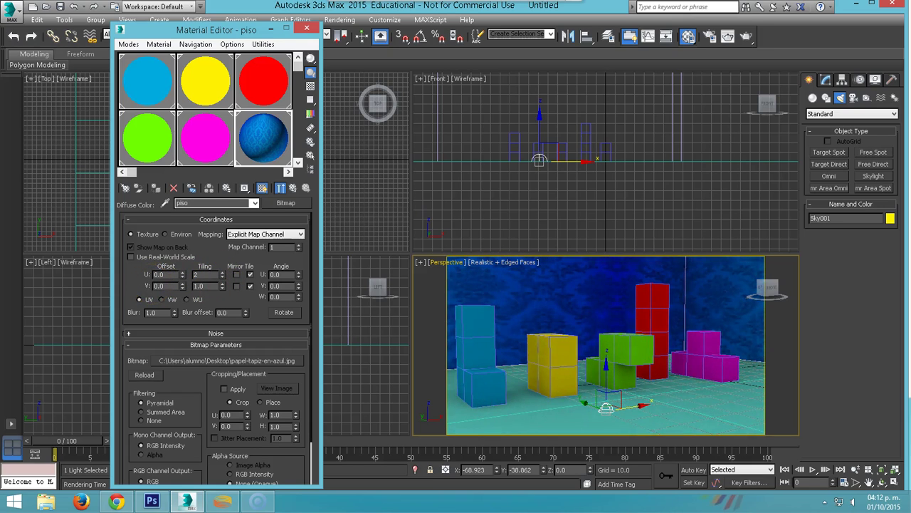
key(Tab)
text(2)
key(Return)
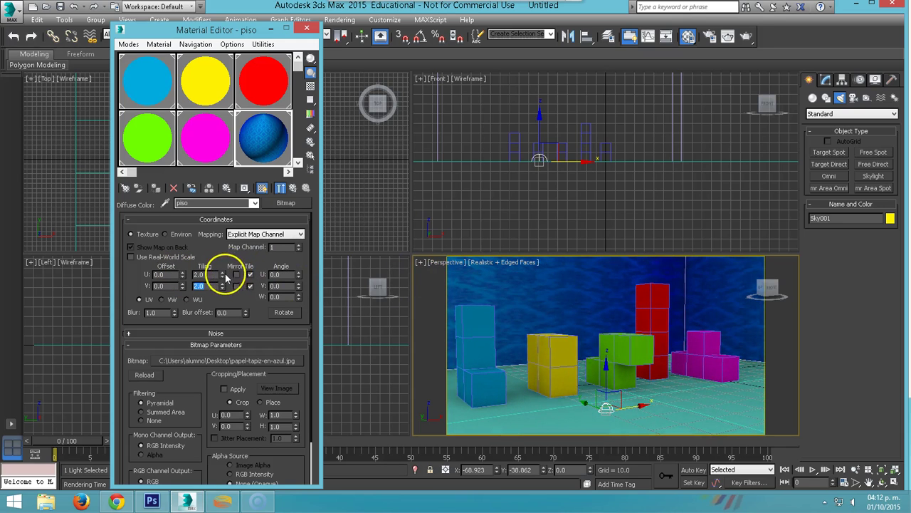
Step: Shift the wallpaper sideways to a U offset of -0.19
click(183, 277)
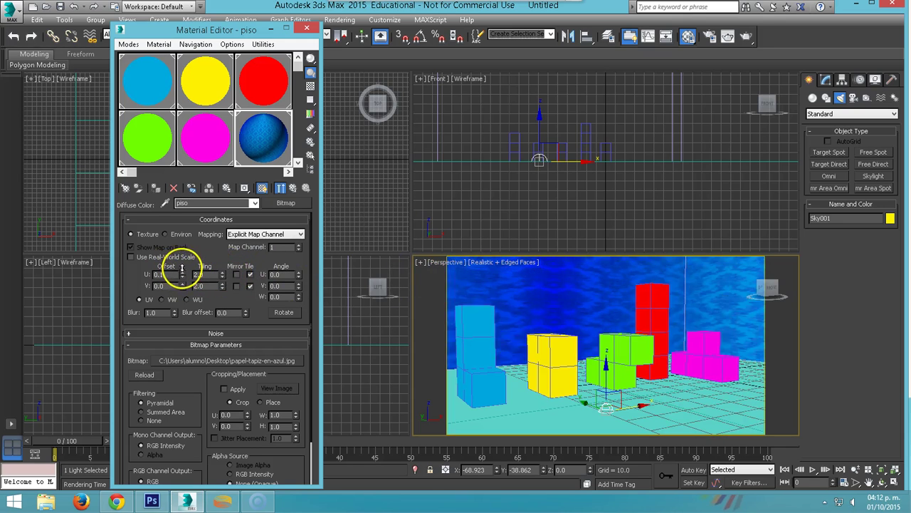
drag(182, 274, 178, 282)
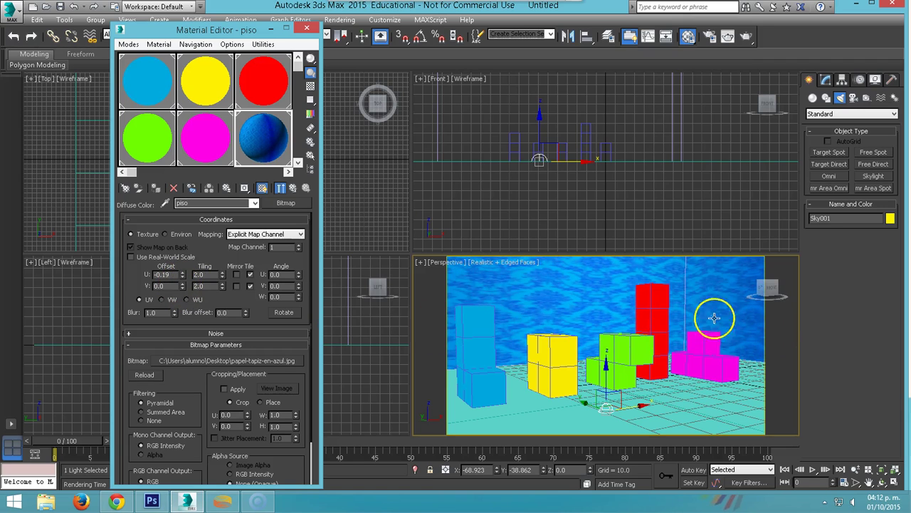
click(791, 315)
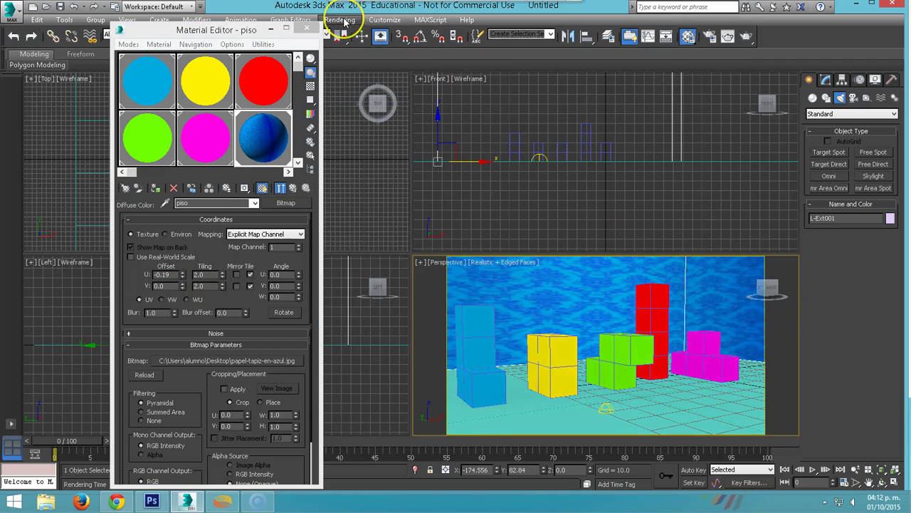
Step: Render the Perspective view with Light Tracer lighting and start saving the image as tetris
click(341, 20)
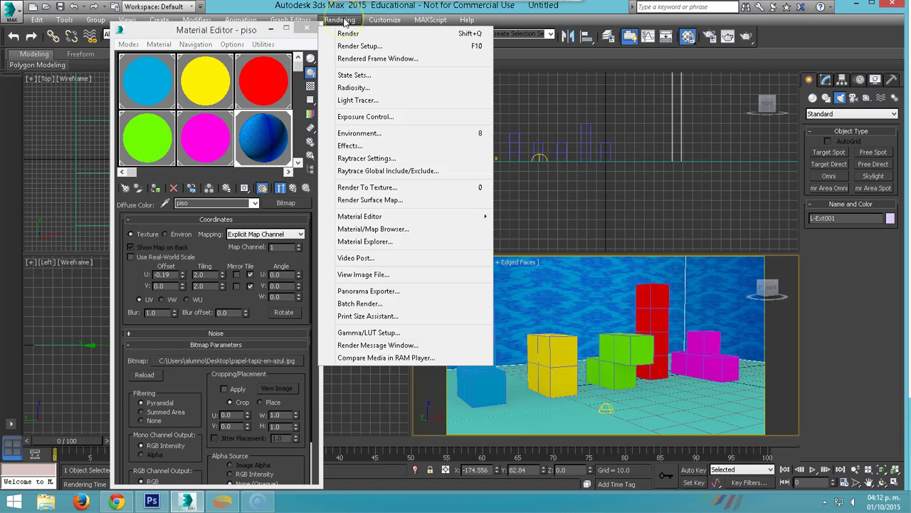
click(358, 100)
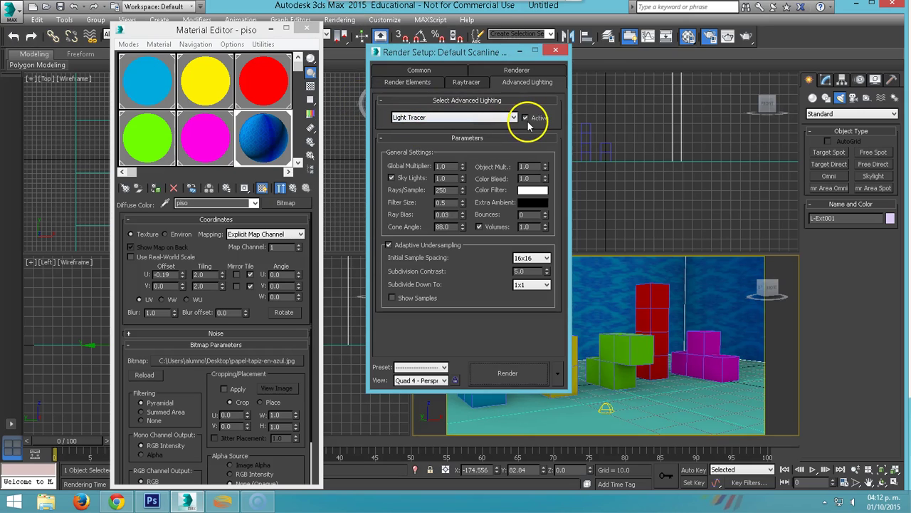
click(508, 370)
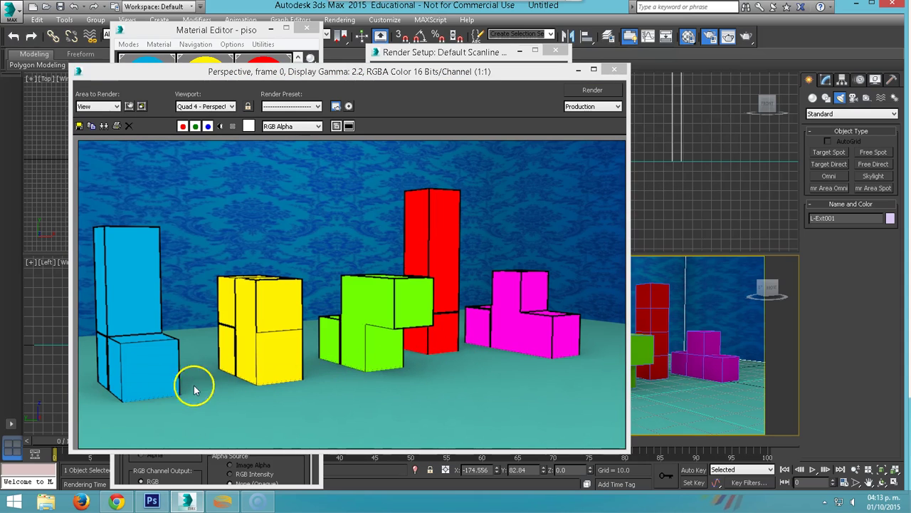
click(79, 126)
text(tetris)
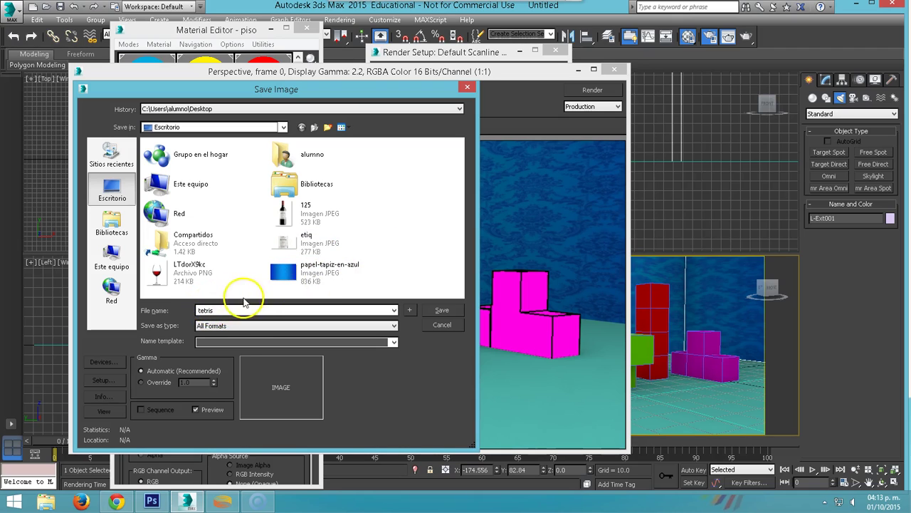
Step: Save the render as JPEG tetris at quality 100, then minimize the rendered frame window
click(230, 325)
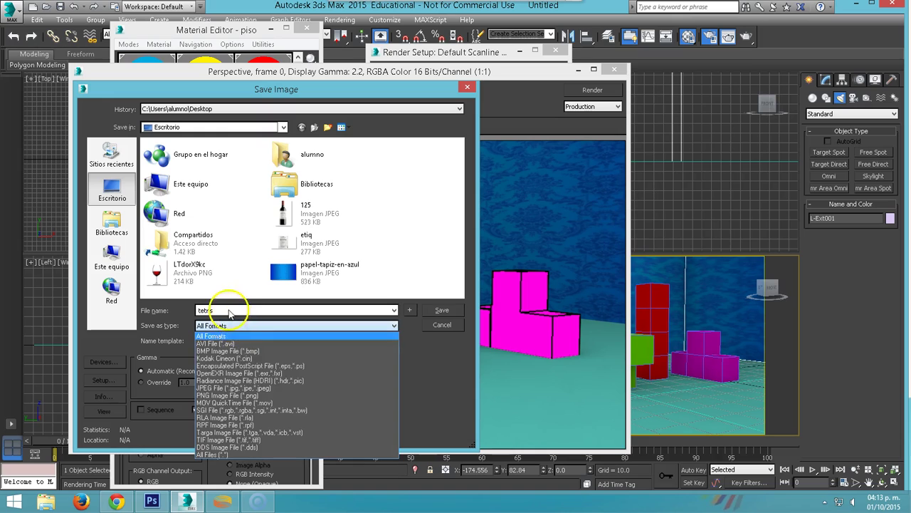
click(218, 388)
click(440, 312)
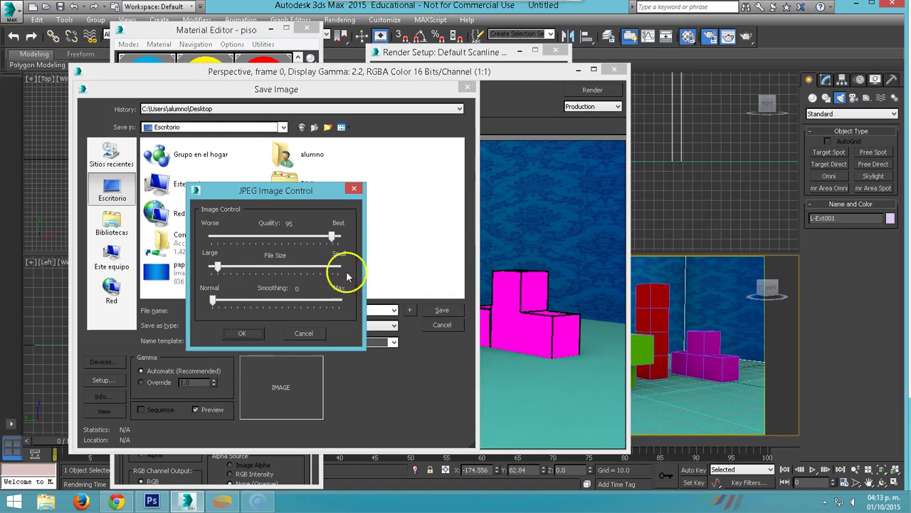
drag(331, 239, 346, 240)
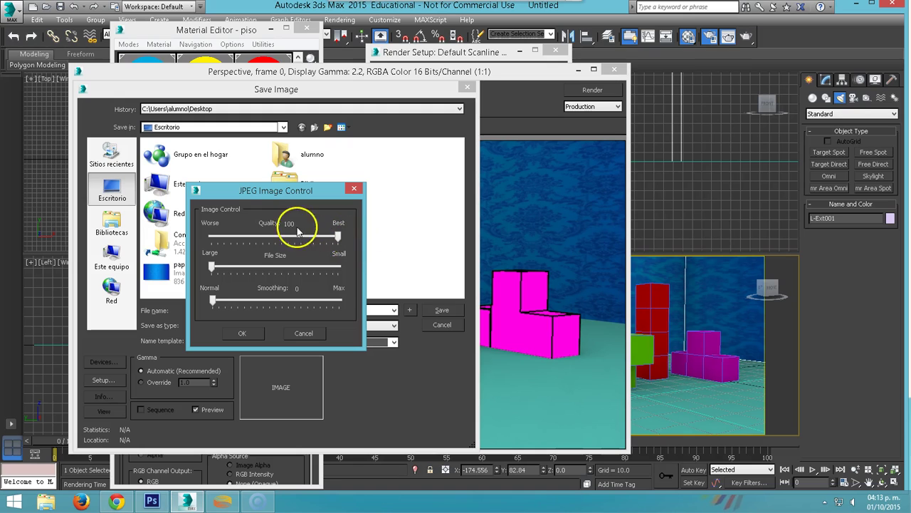
click(239, 334)
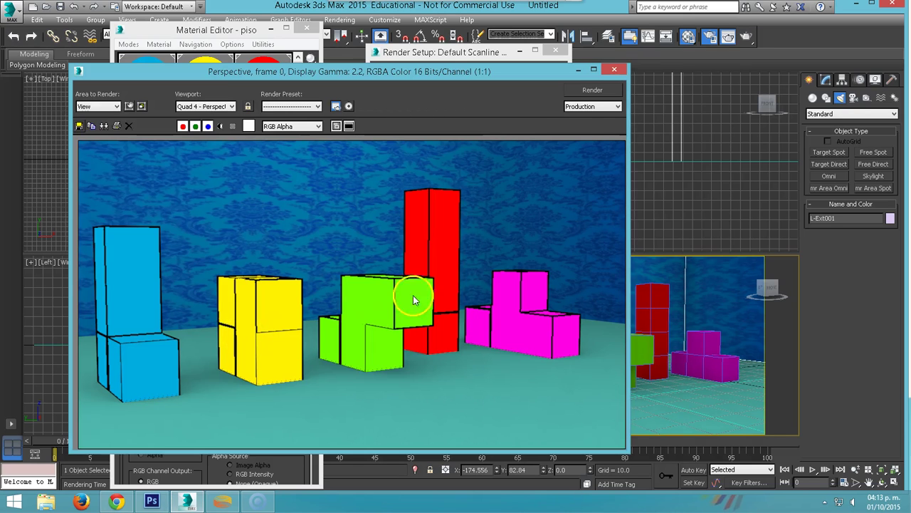
click(578, 72)
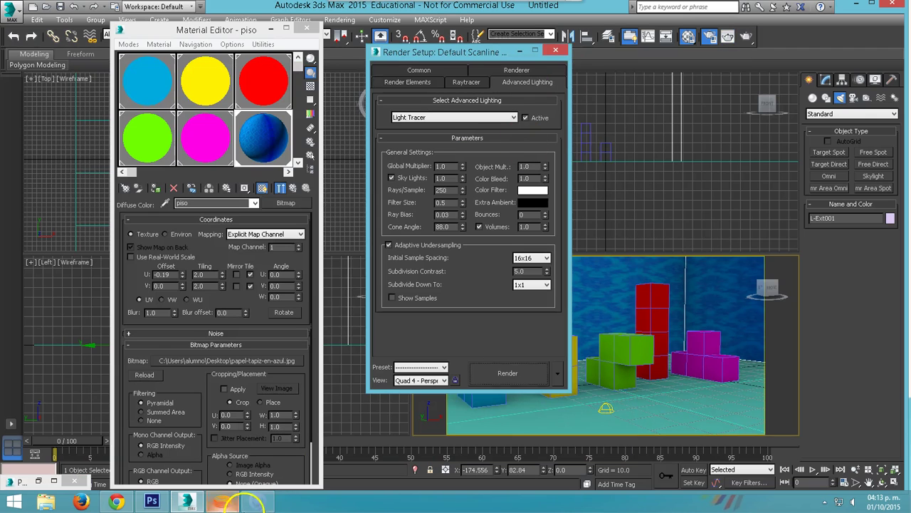